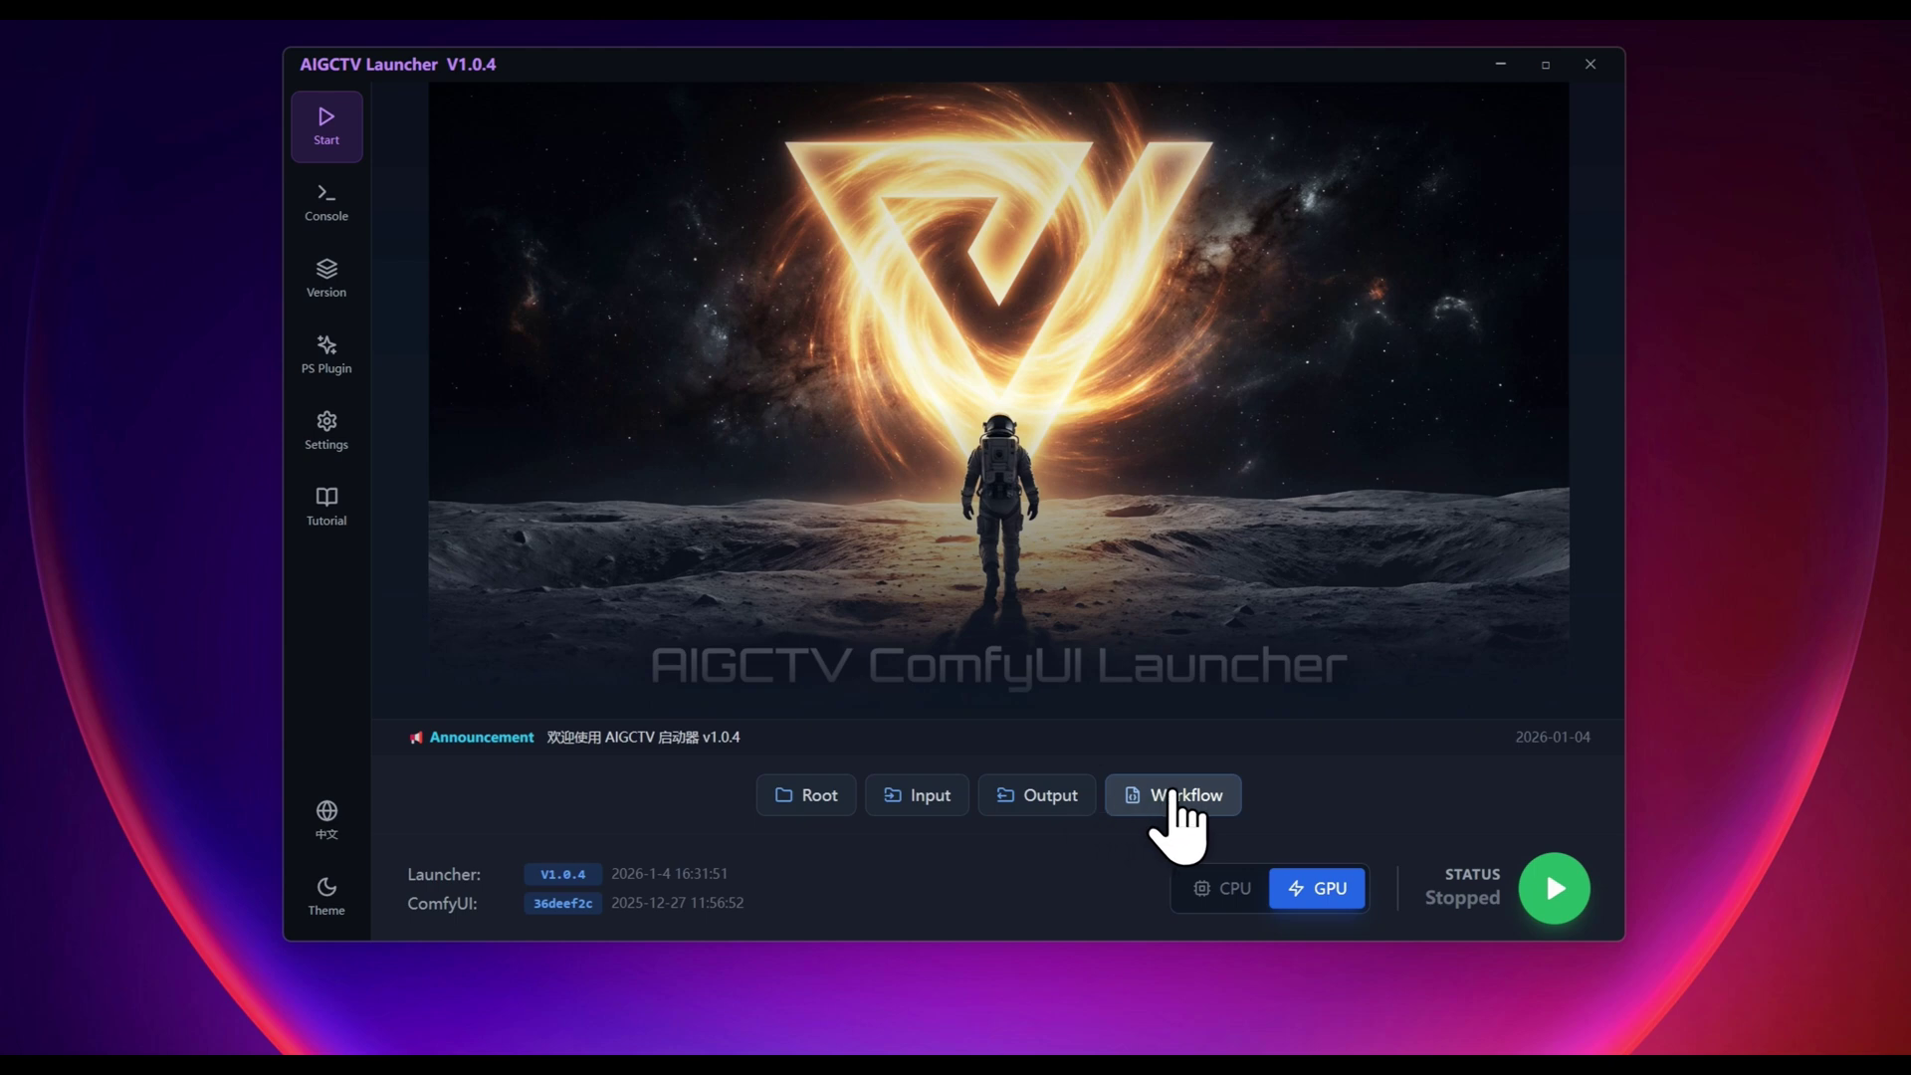
Toggle the run mode to CPU and back to GPU, then start ComfyUI.
{"action": "left_click", "coordinate": [1217, 896]}
{"action": "left_click", "coordinate": [1329, 892]}
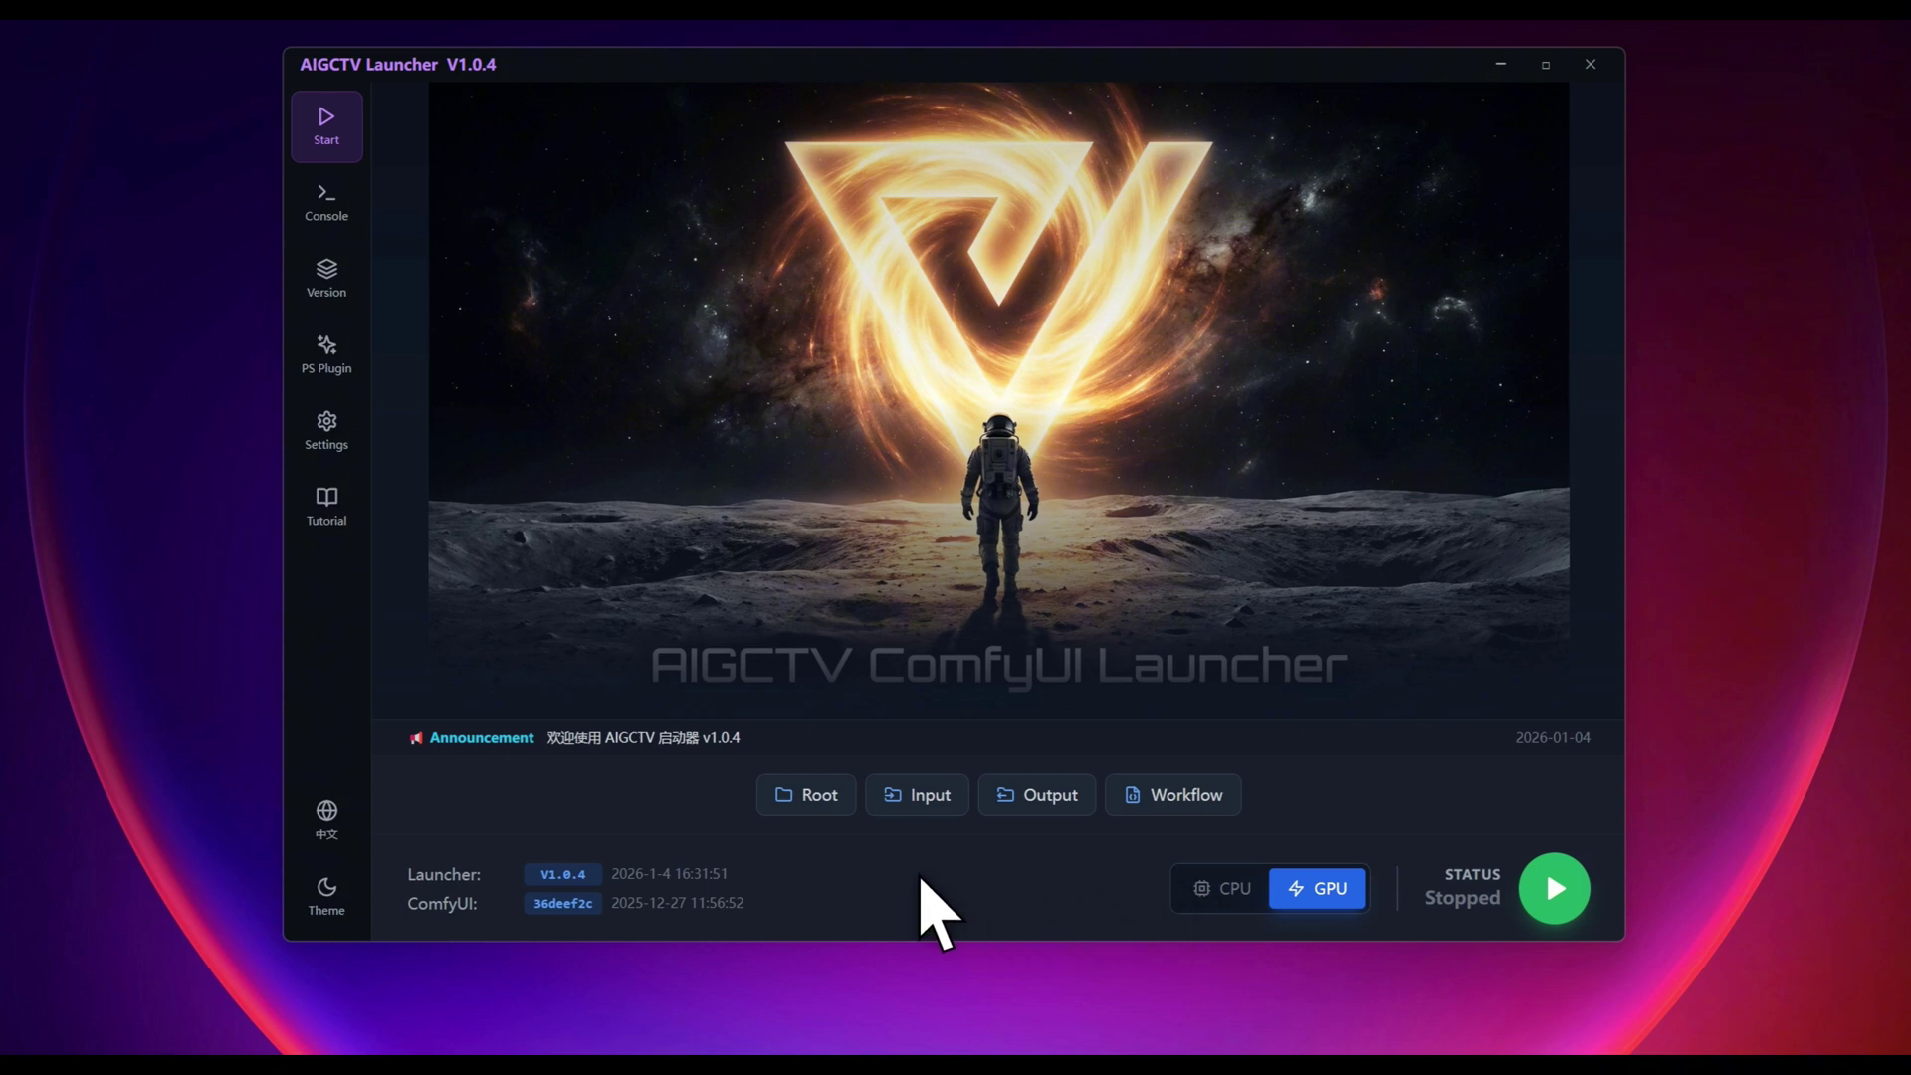
{"action": "left_click", "coordinate": [1555, 894]}
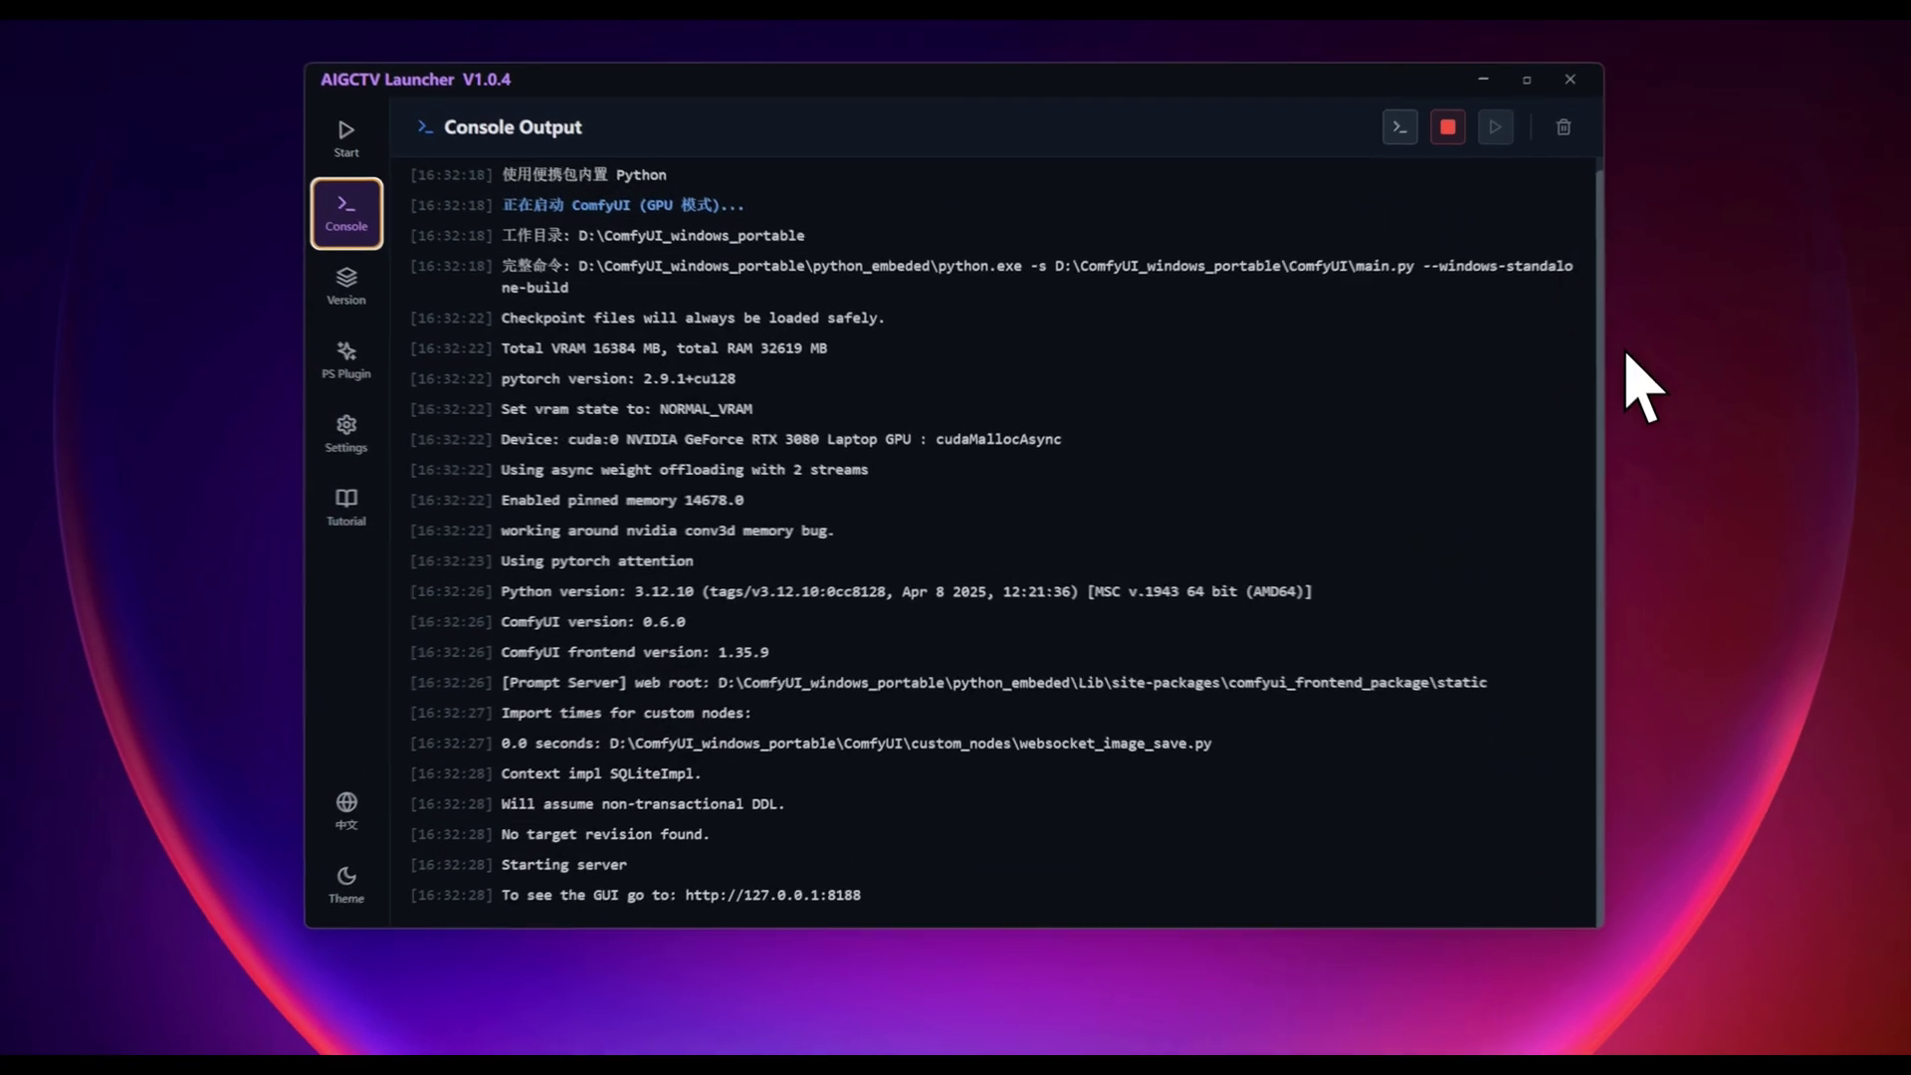
Open and close the ComfyUI terminal, then open the v0.6.0 release page.
{"action": "left_click", "coordinate": [1302, 218]}
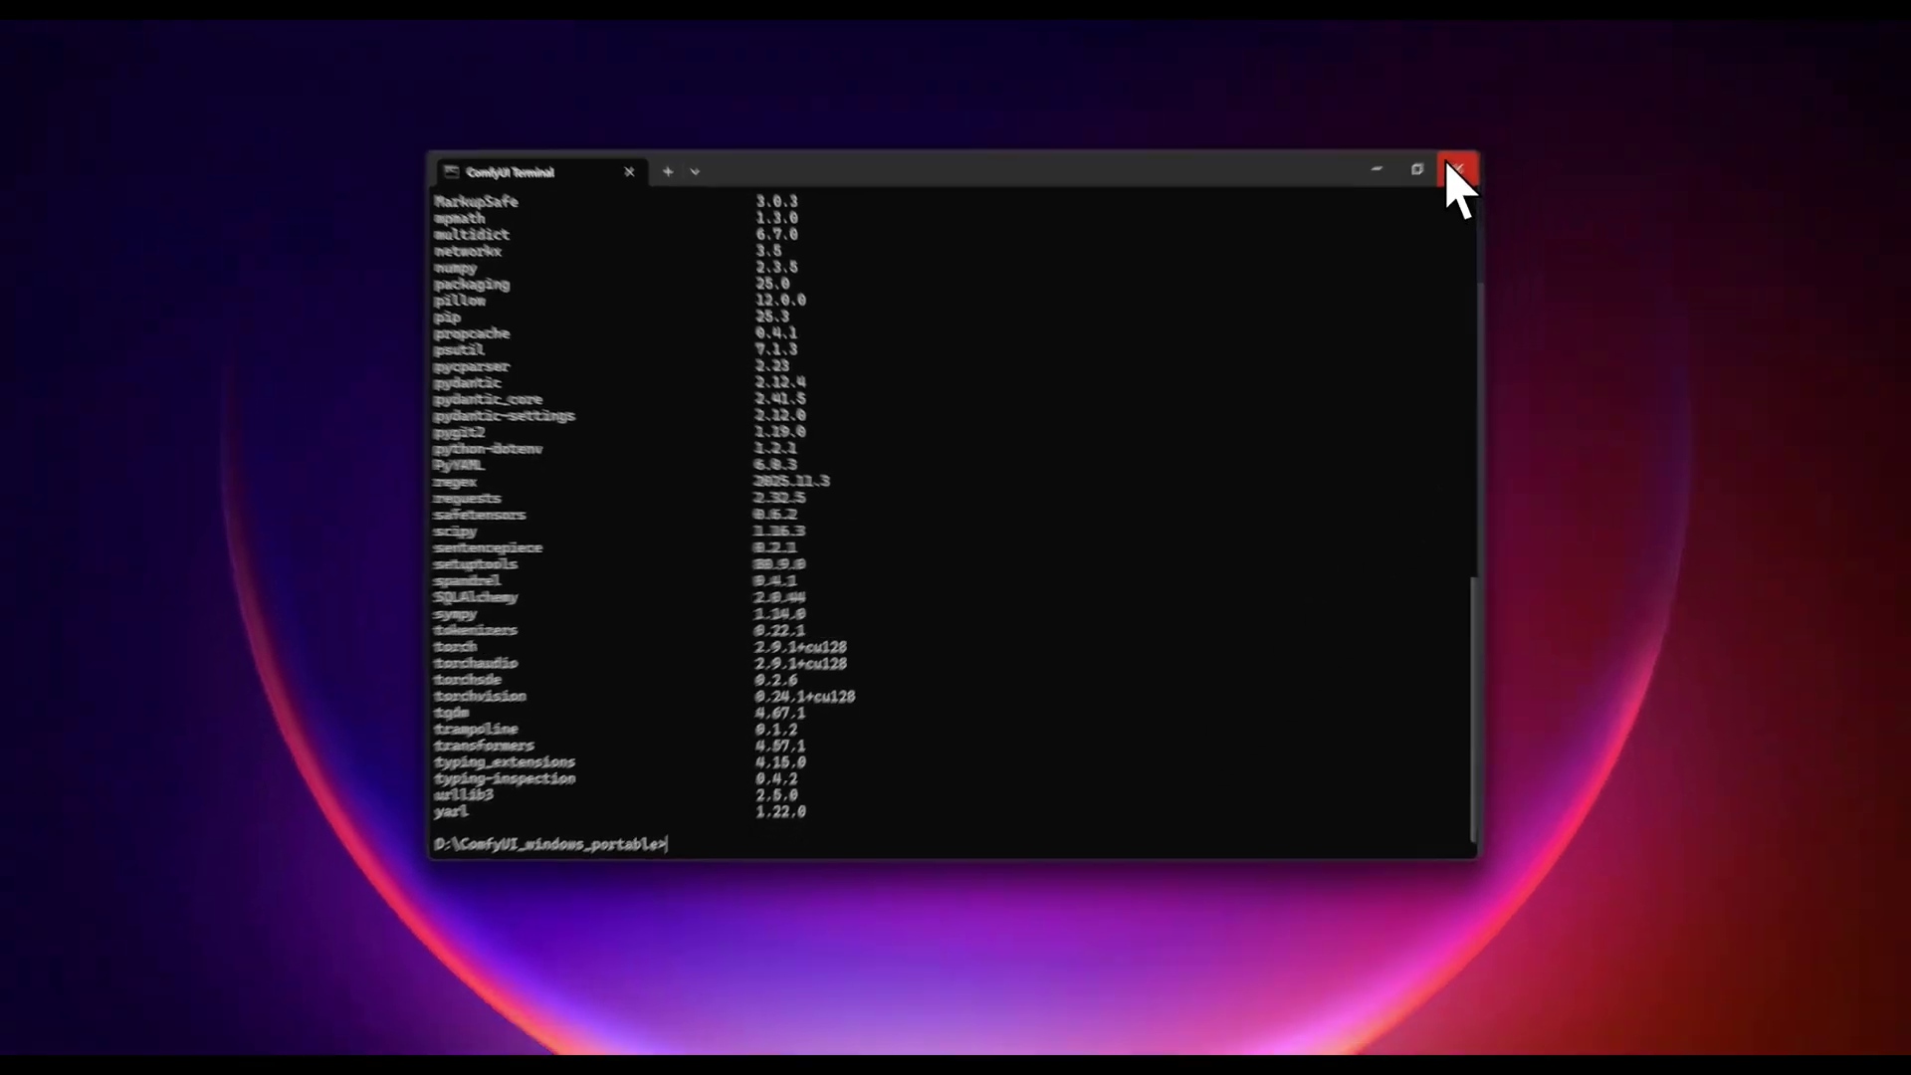
{"action": "left_click", "coordinate": [1593, 69]}
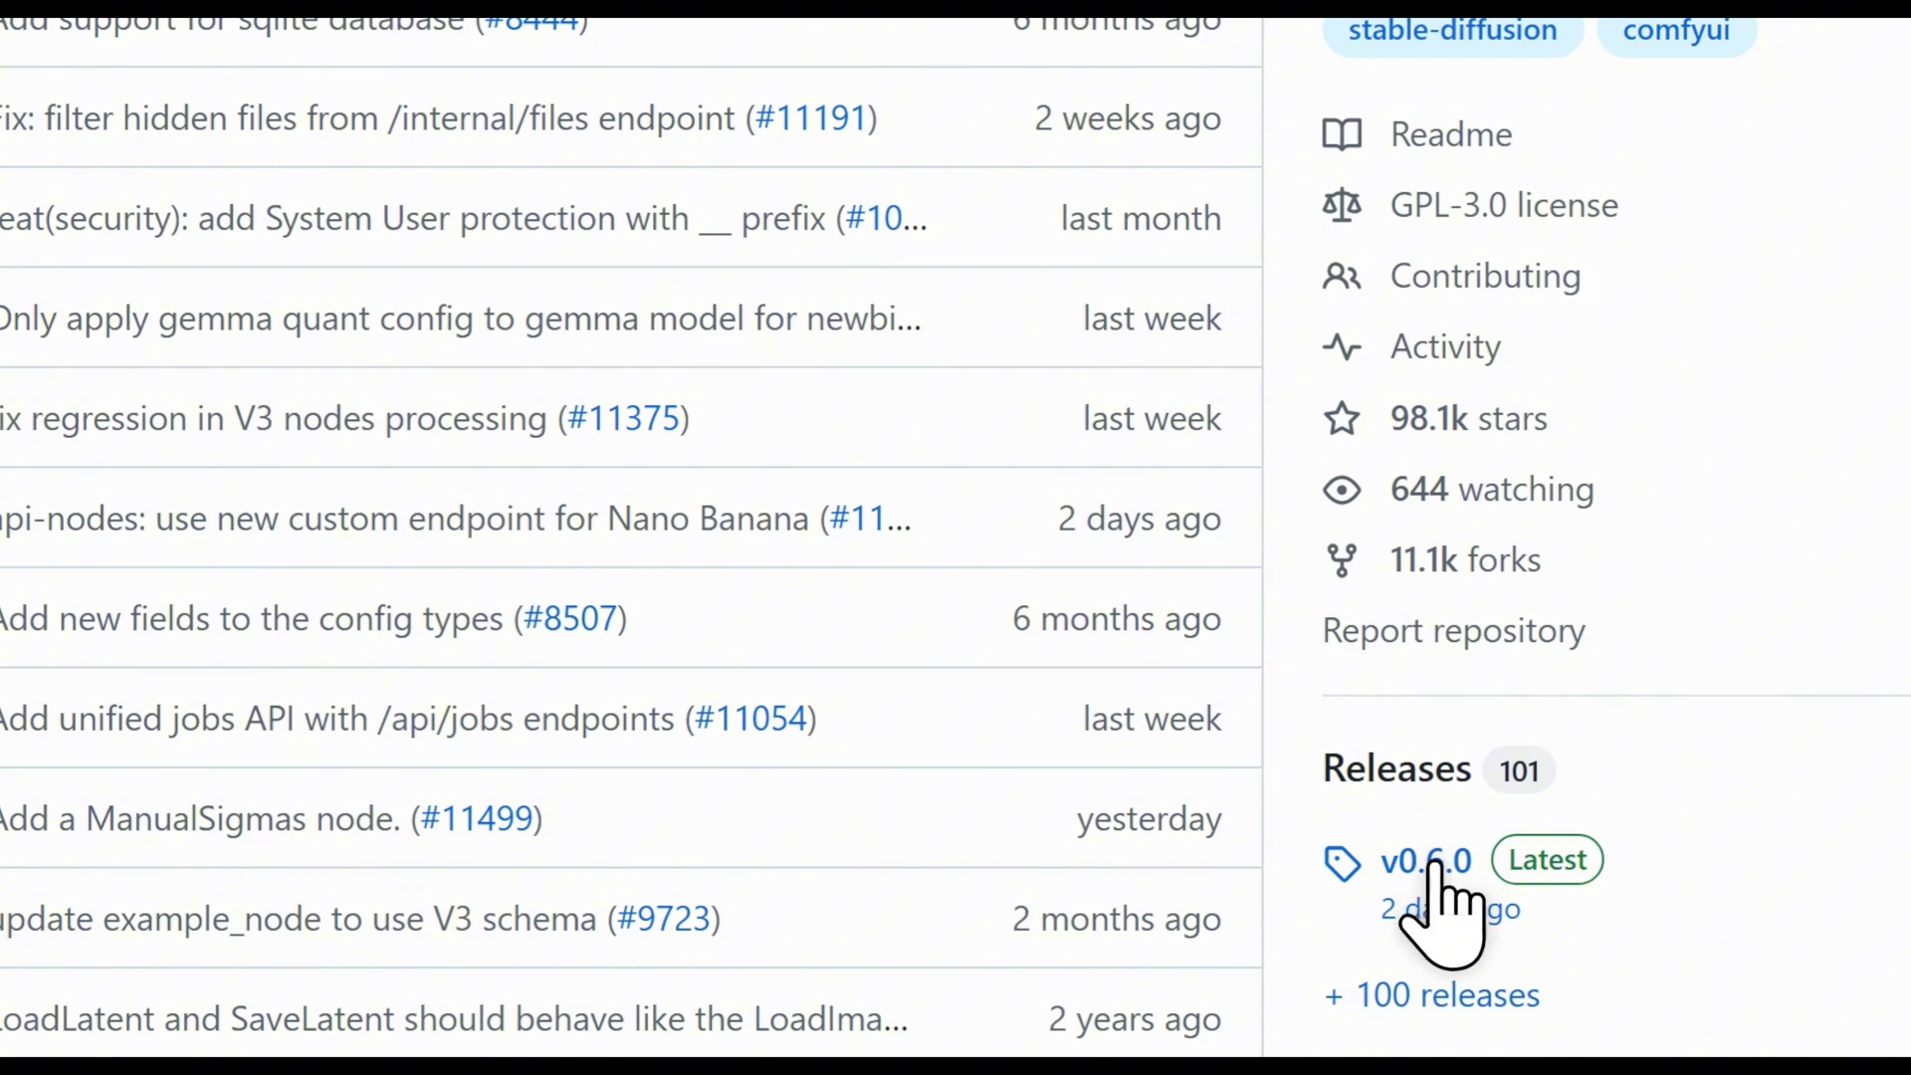
{"action": "left_click", "coordinate": [1430, 864]}
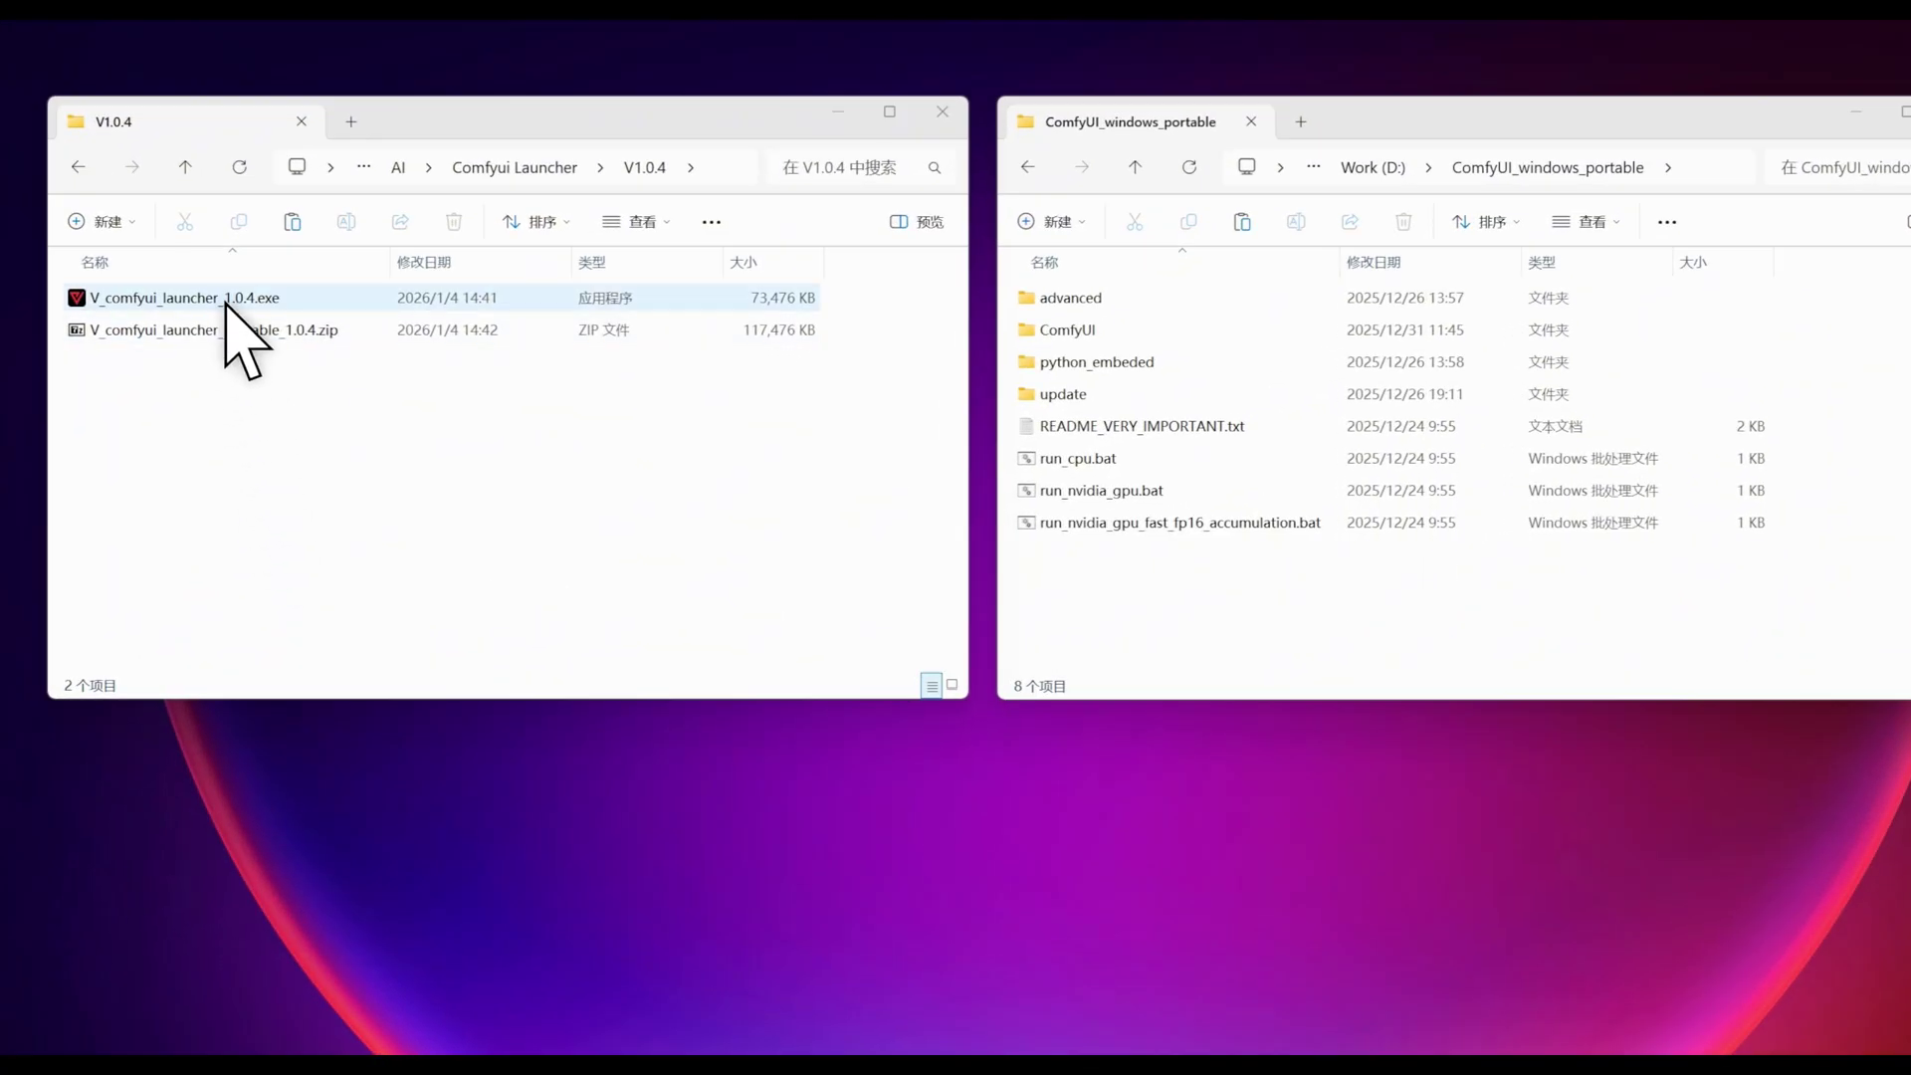
Copy V_comfyui_launcher_1.0.4.exe into ComfyUI_windows_portable and locate the pasted copy.
{"action": "left_click", "coordinate": [219, 298]}
{"action": "key", "text": "ctrl+c"}
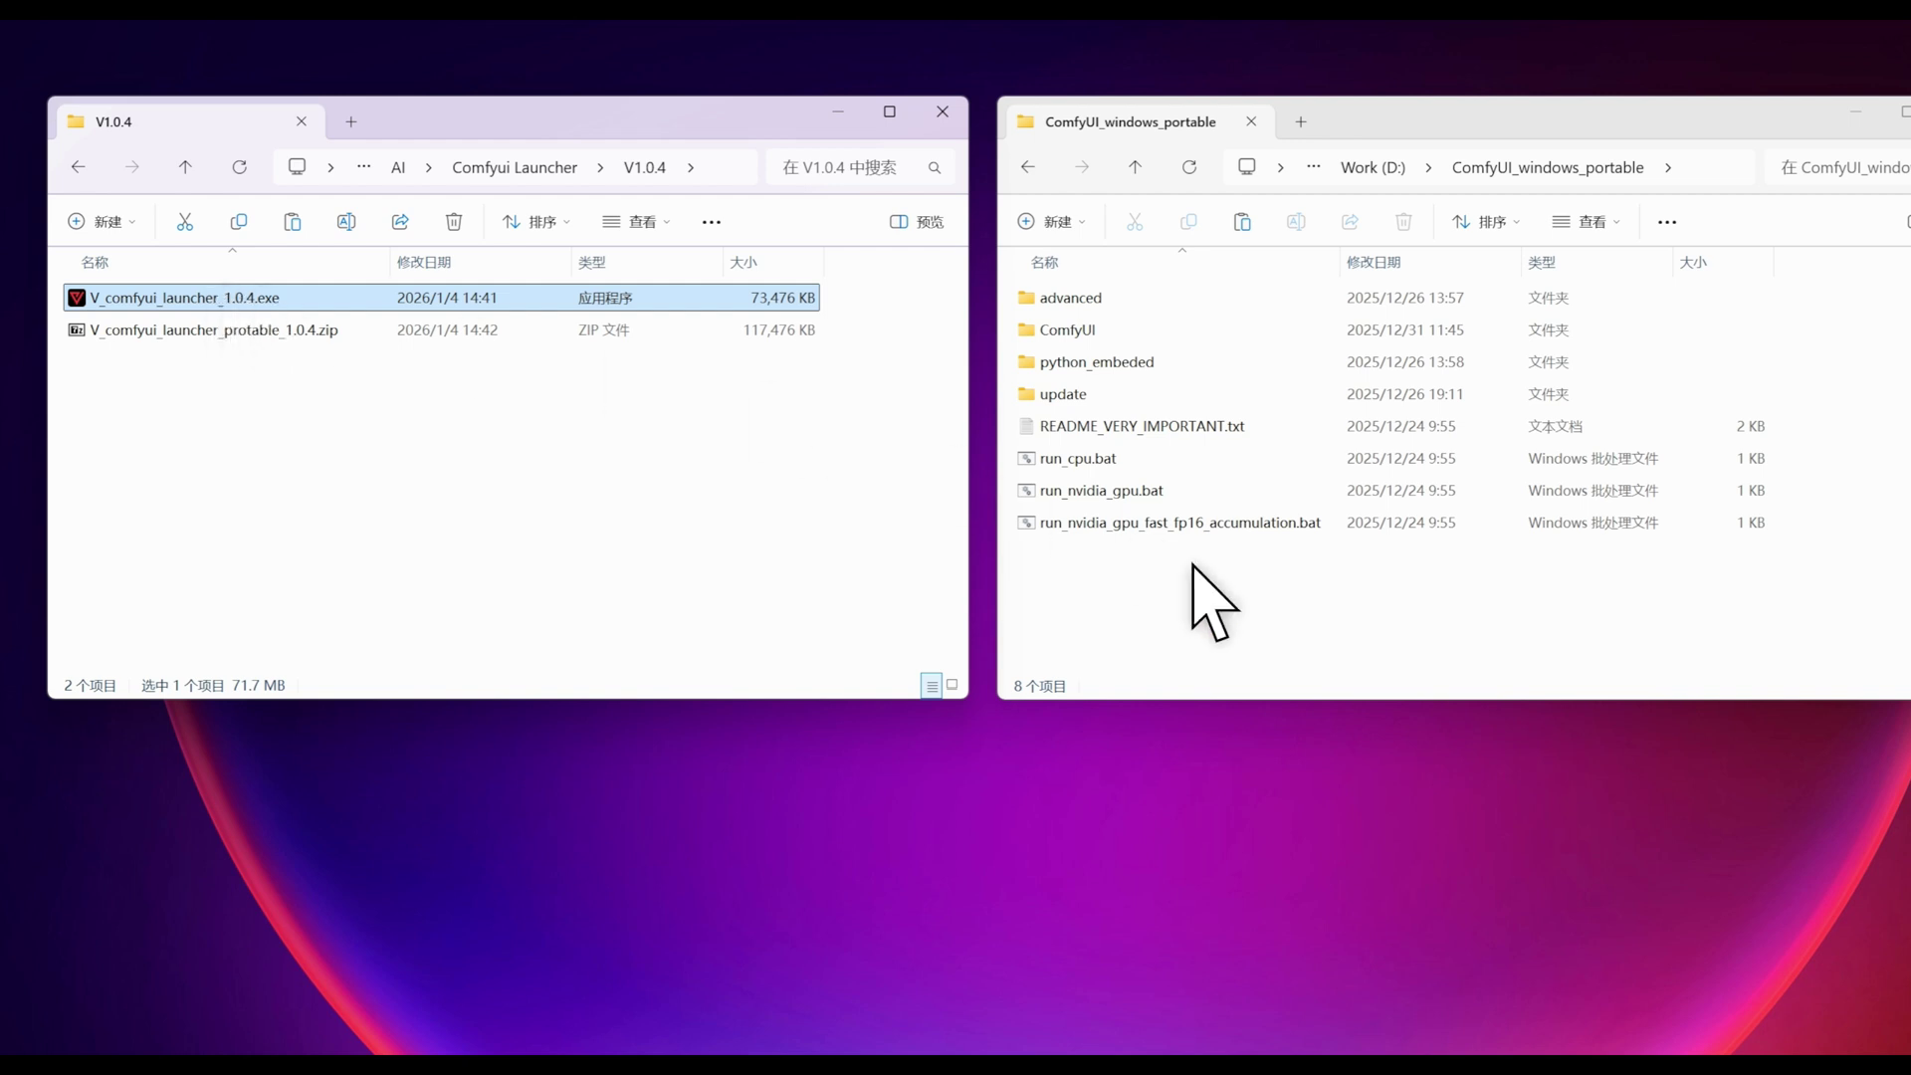
{"action": "left_click", "coordinate": [1193, 602]}
{"action": "key", "text": "ctrl+v"}
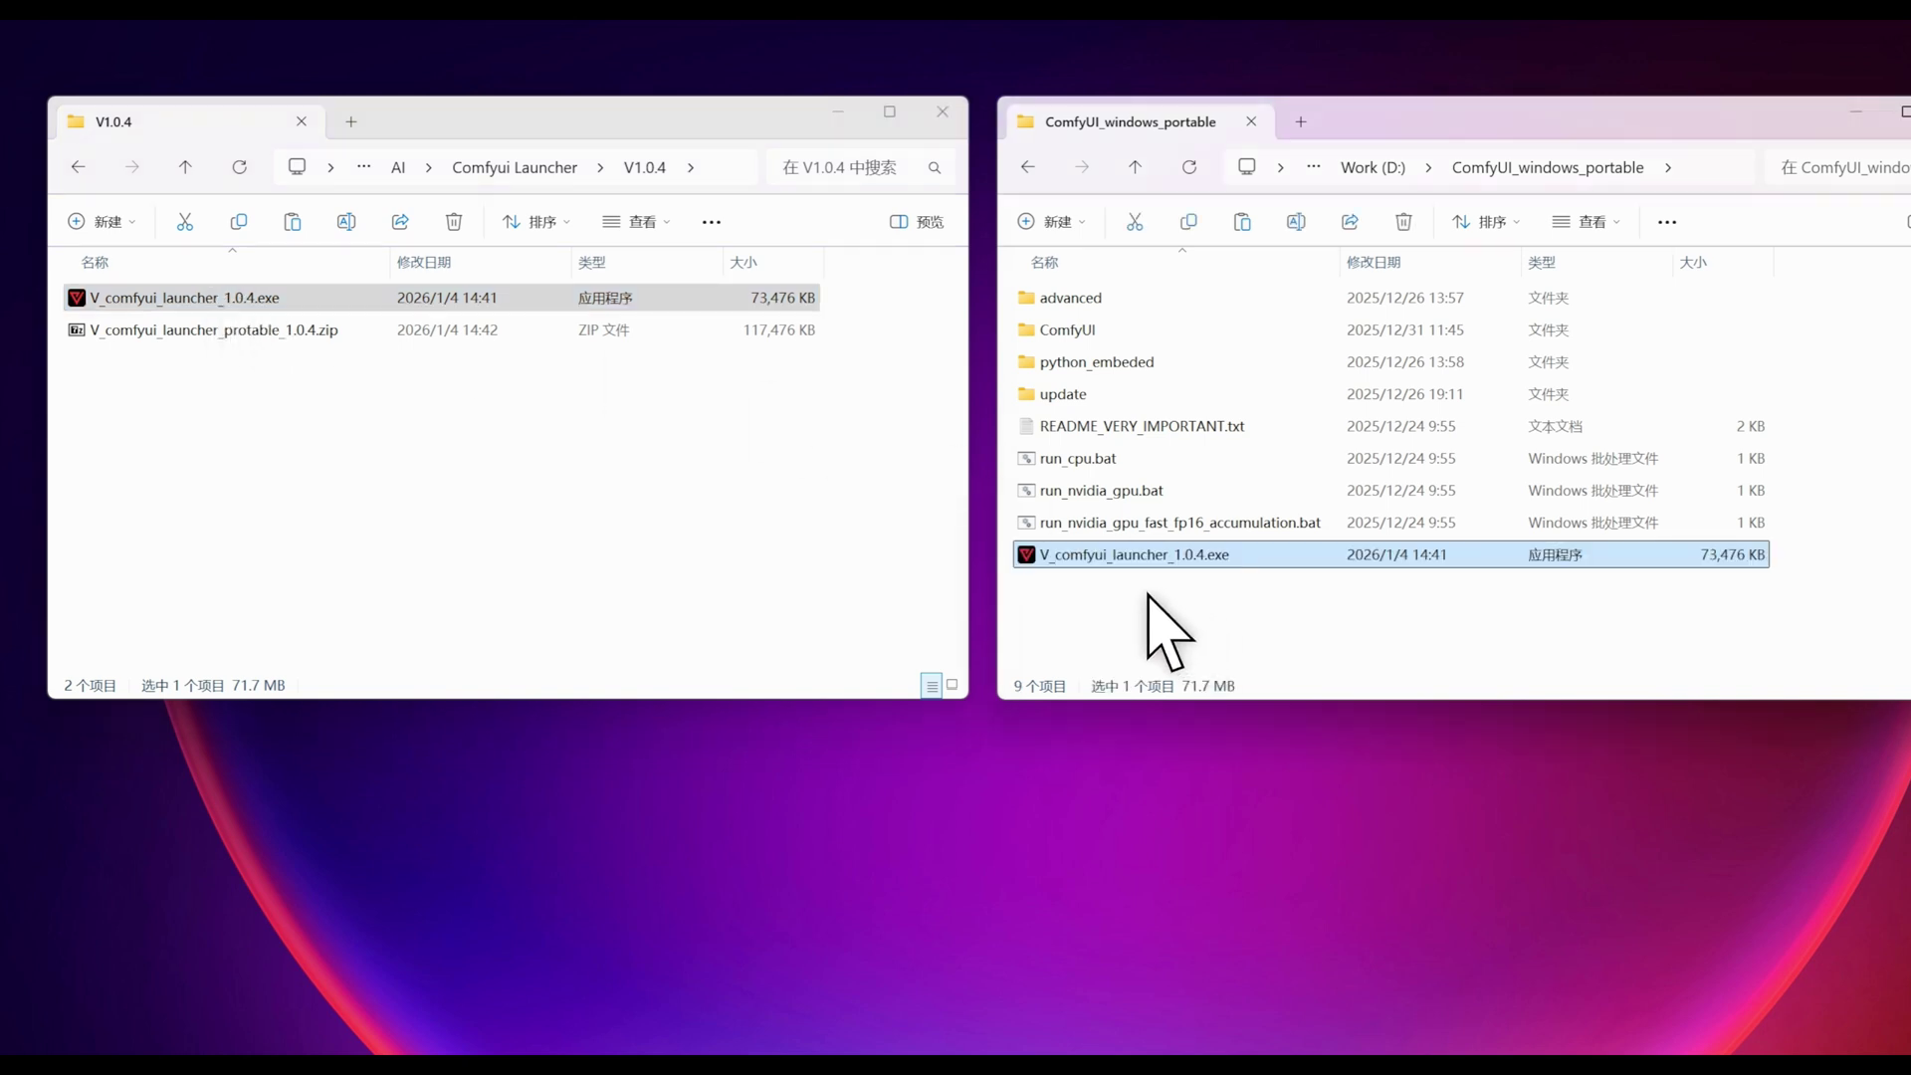
{"action": "left_click", "coordinate": [510, 167]}
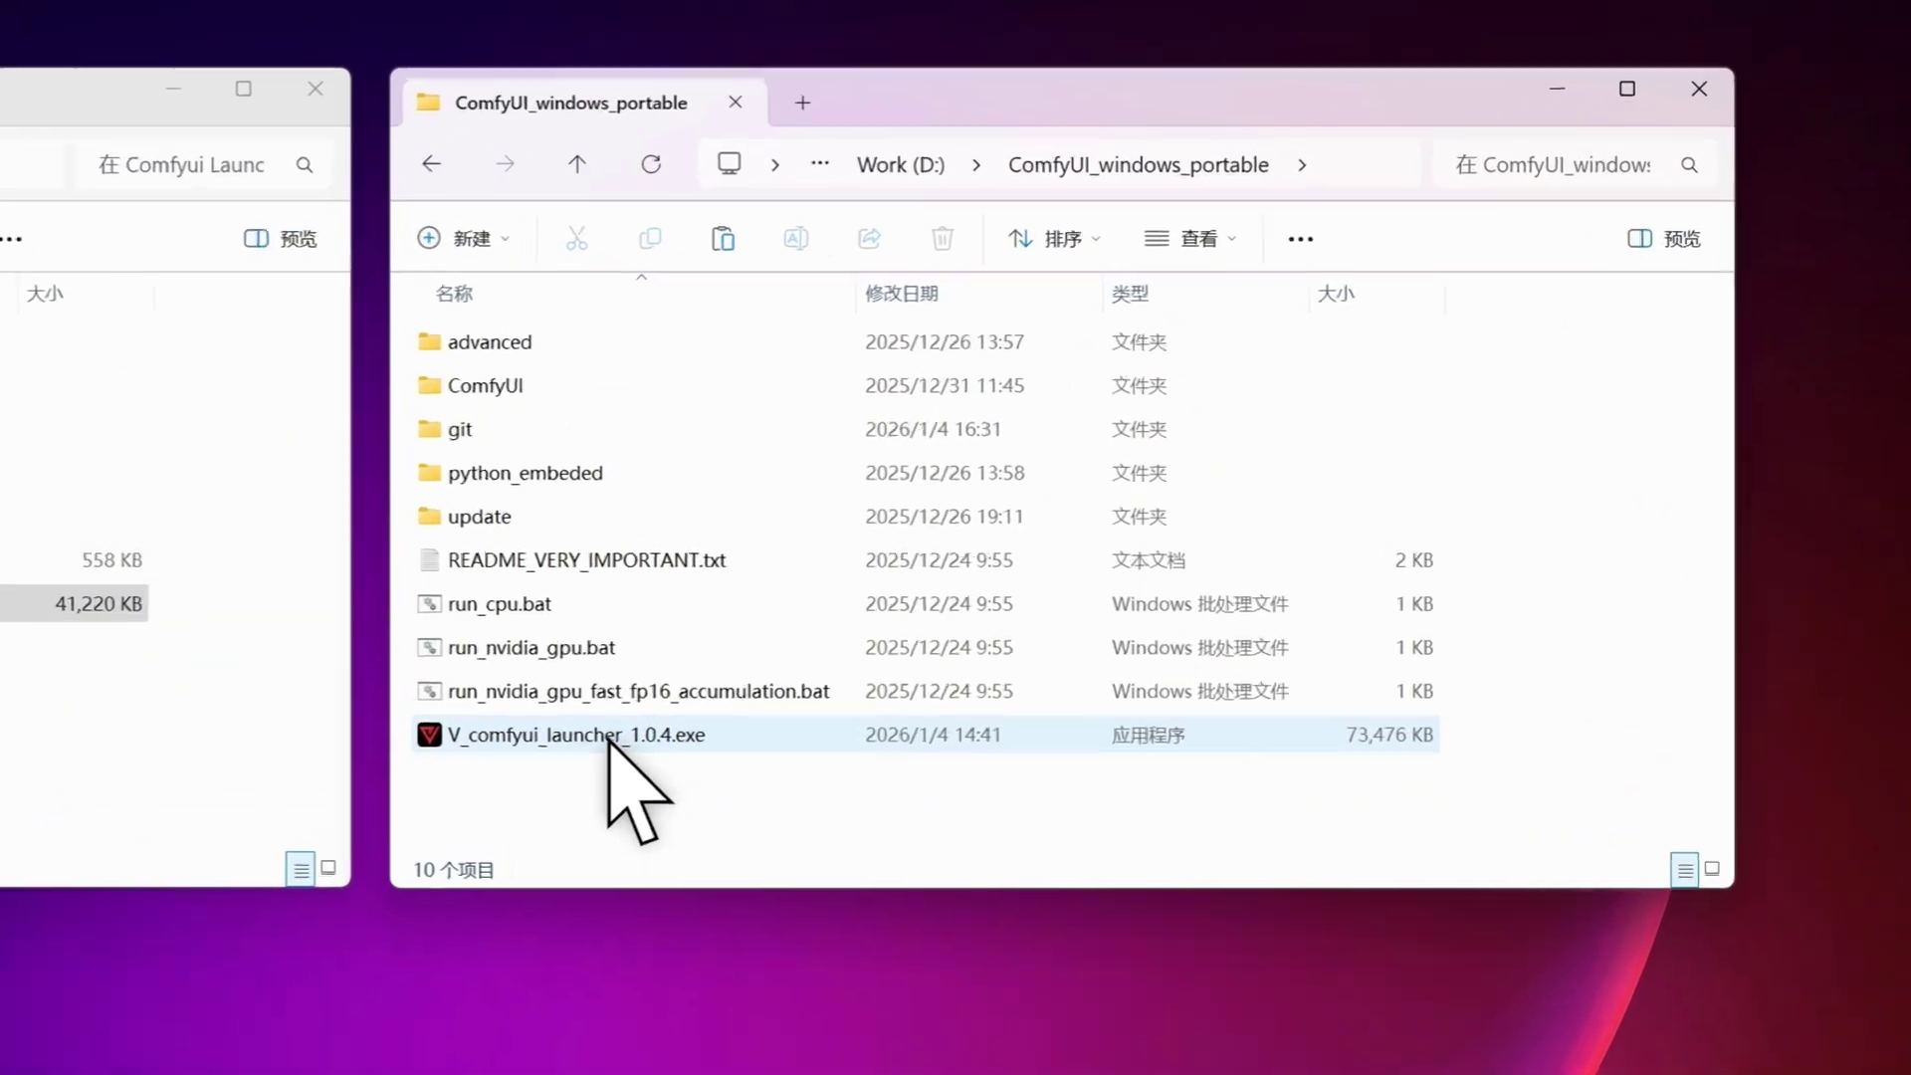
{"action": "left_click", "coordinate": [1021, 564]}
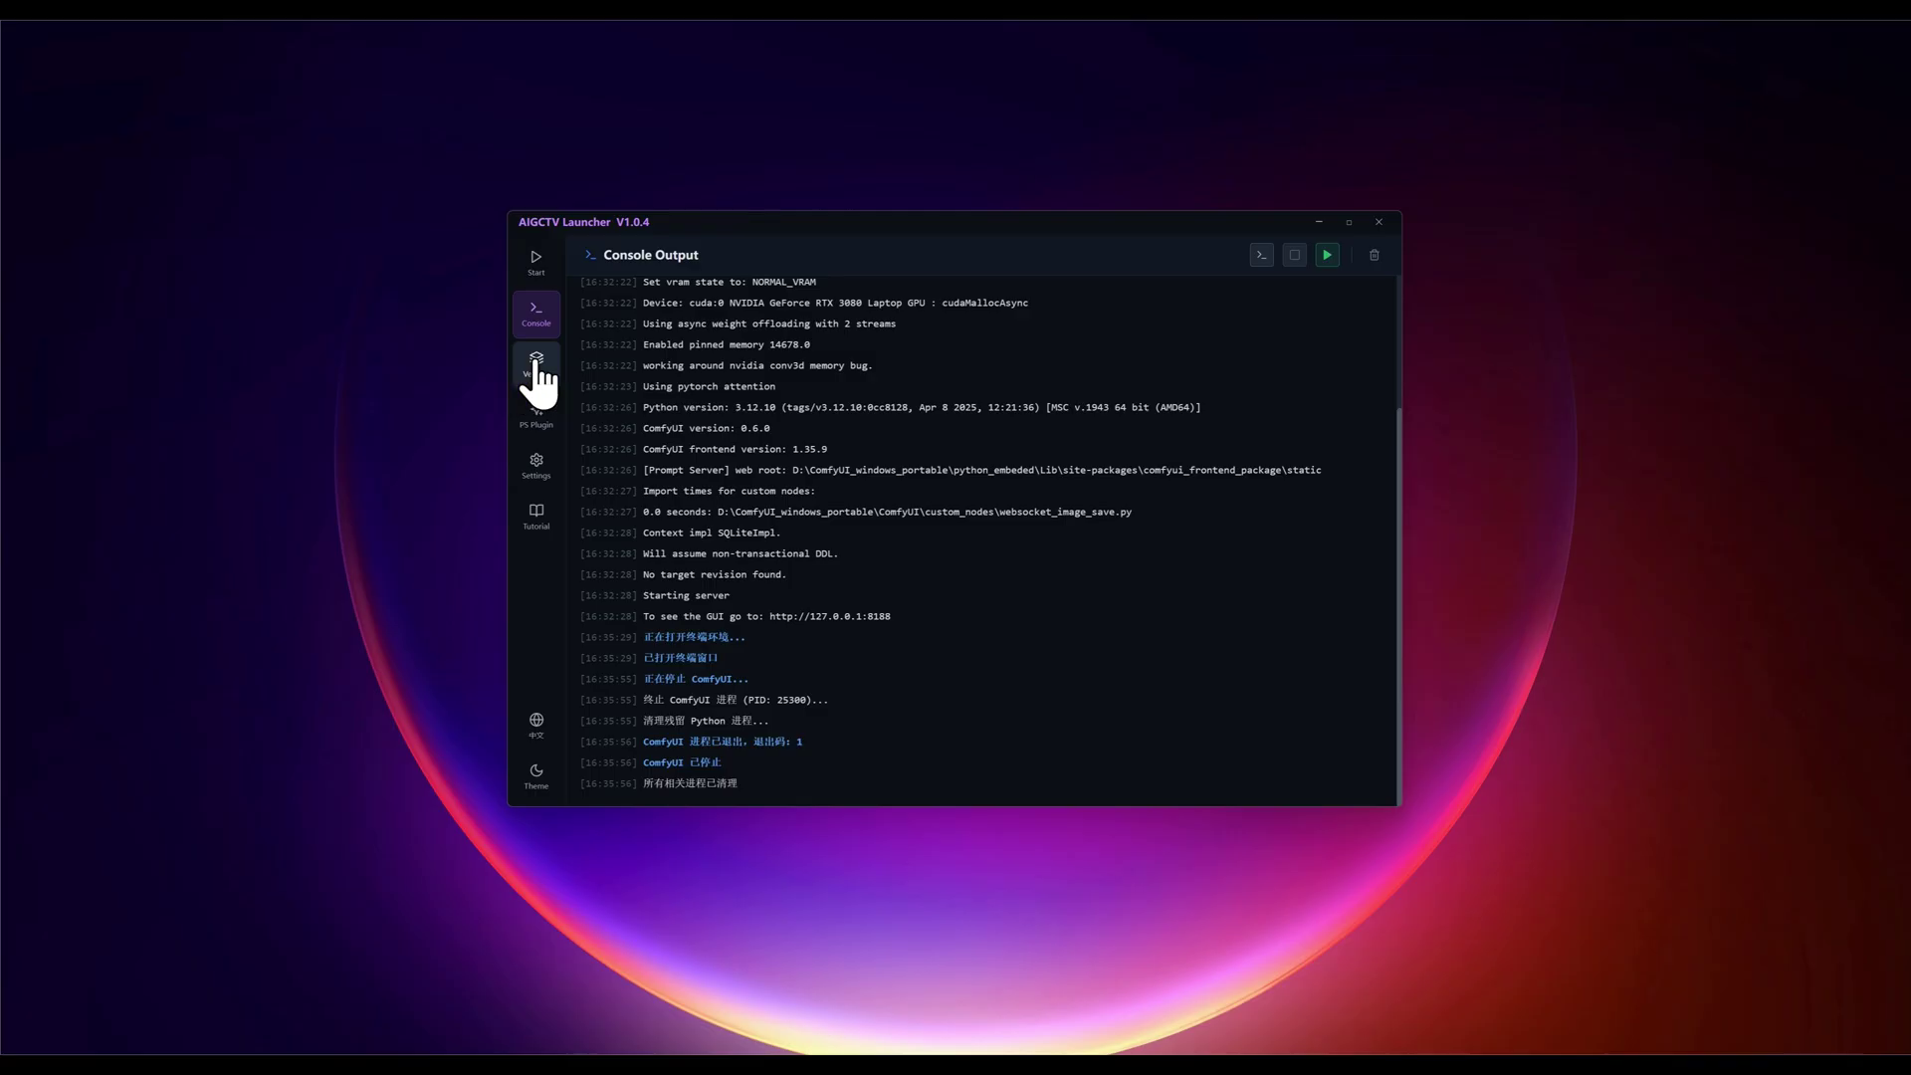
Refresh the version list and switch ComfyUI to stable release v0.7.0.
{"action": "left_click", "coordinate": [533, 368]}
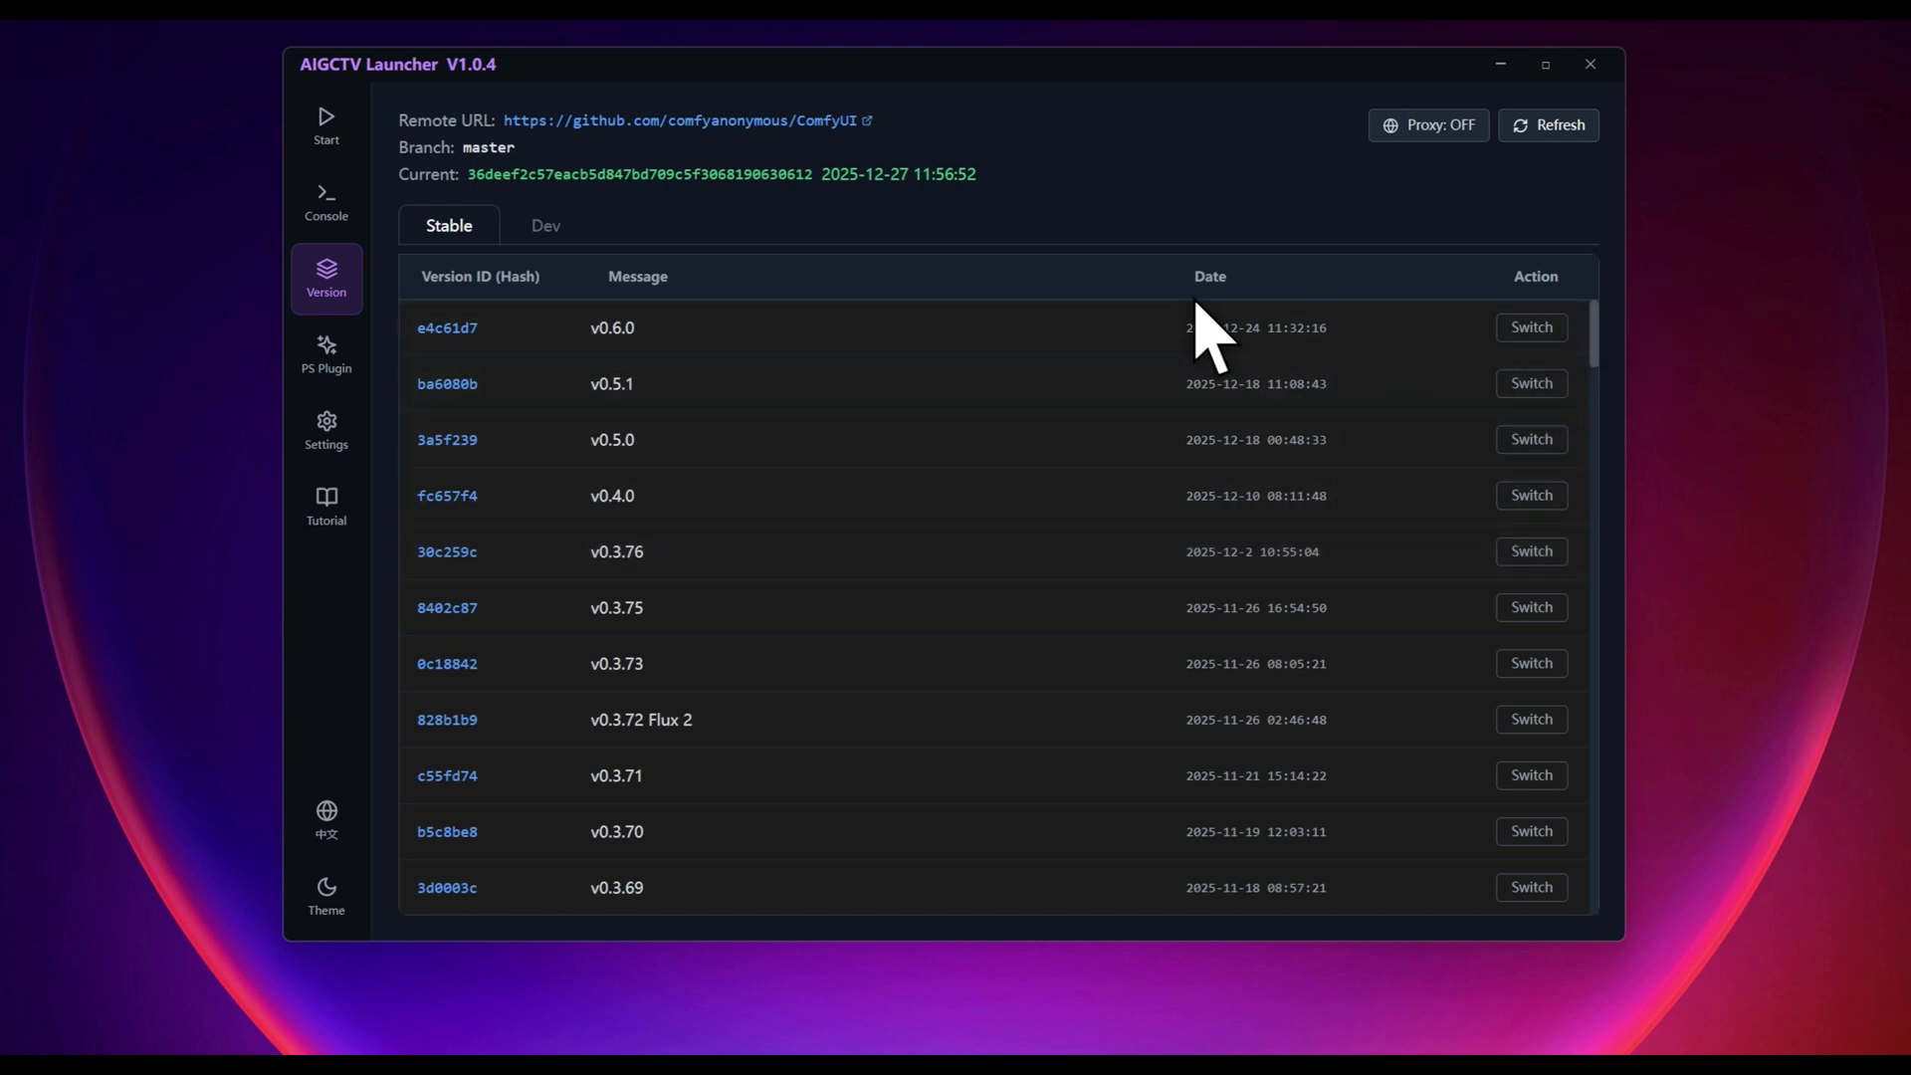
{"action": "left_click", "coordinate": [637, 229]}
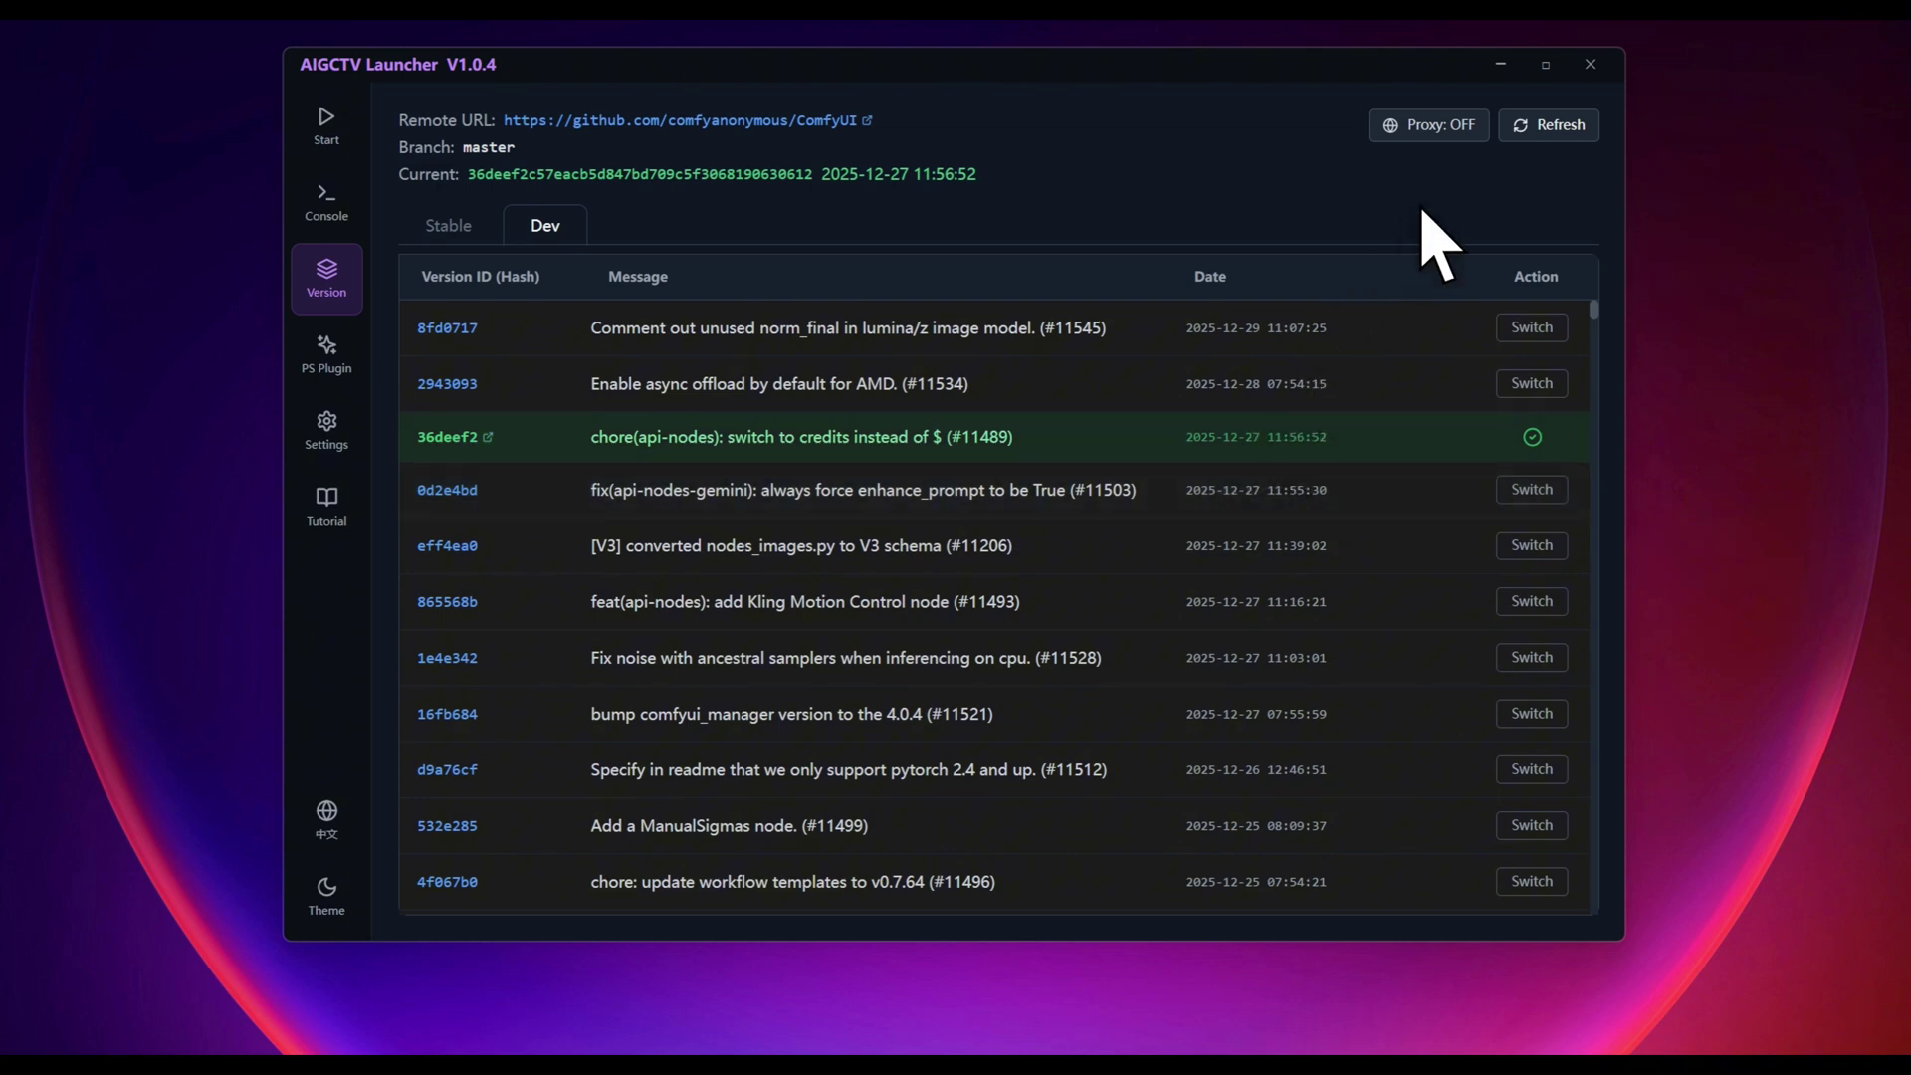
{"action": "left_click", "coordinate": [1531, 127]}
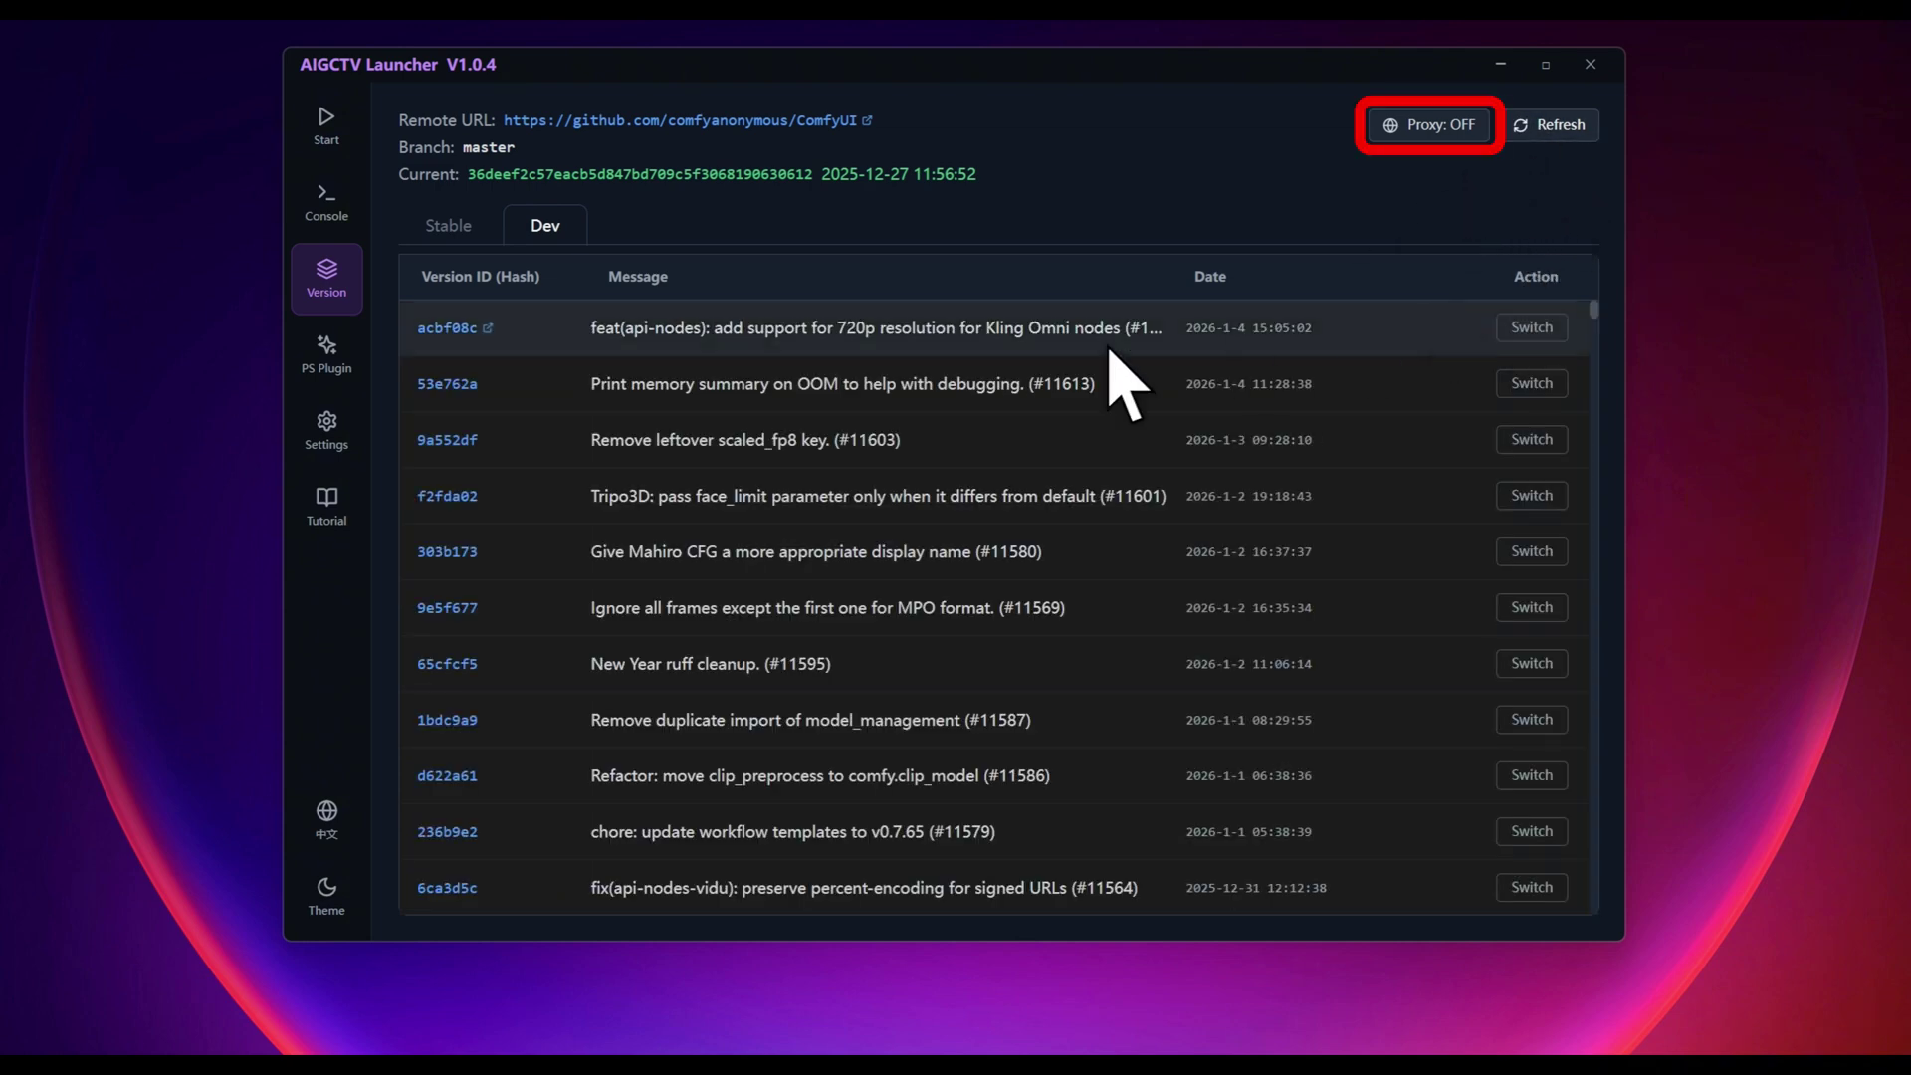
{"action": "left_click", "coordinate": [445, 229]}
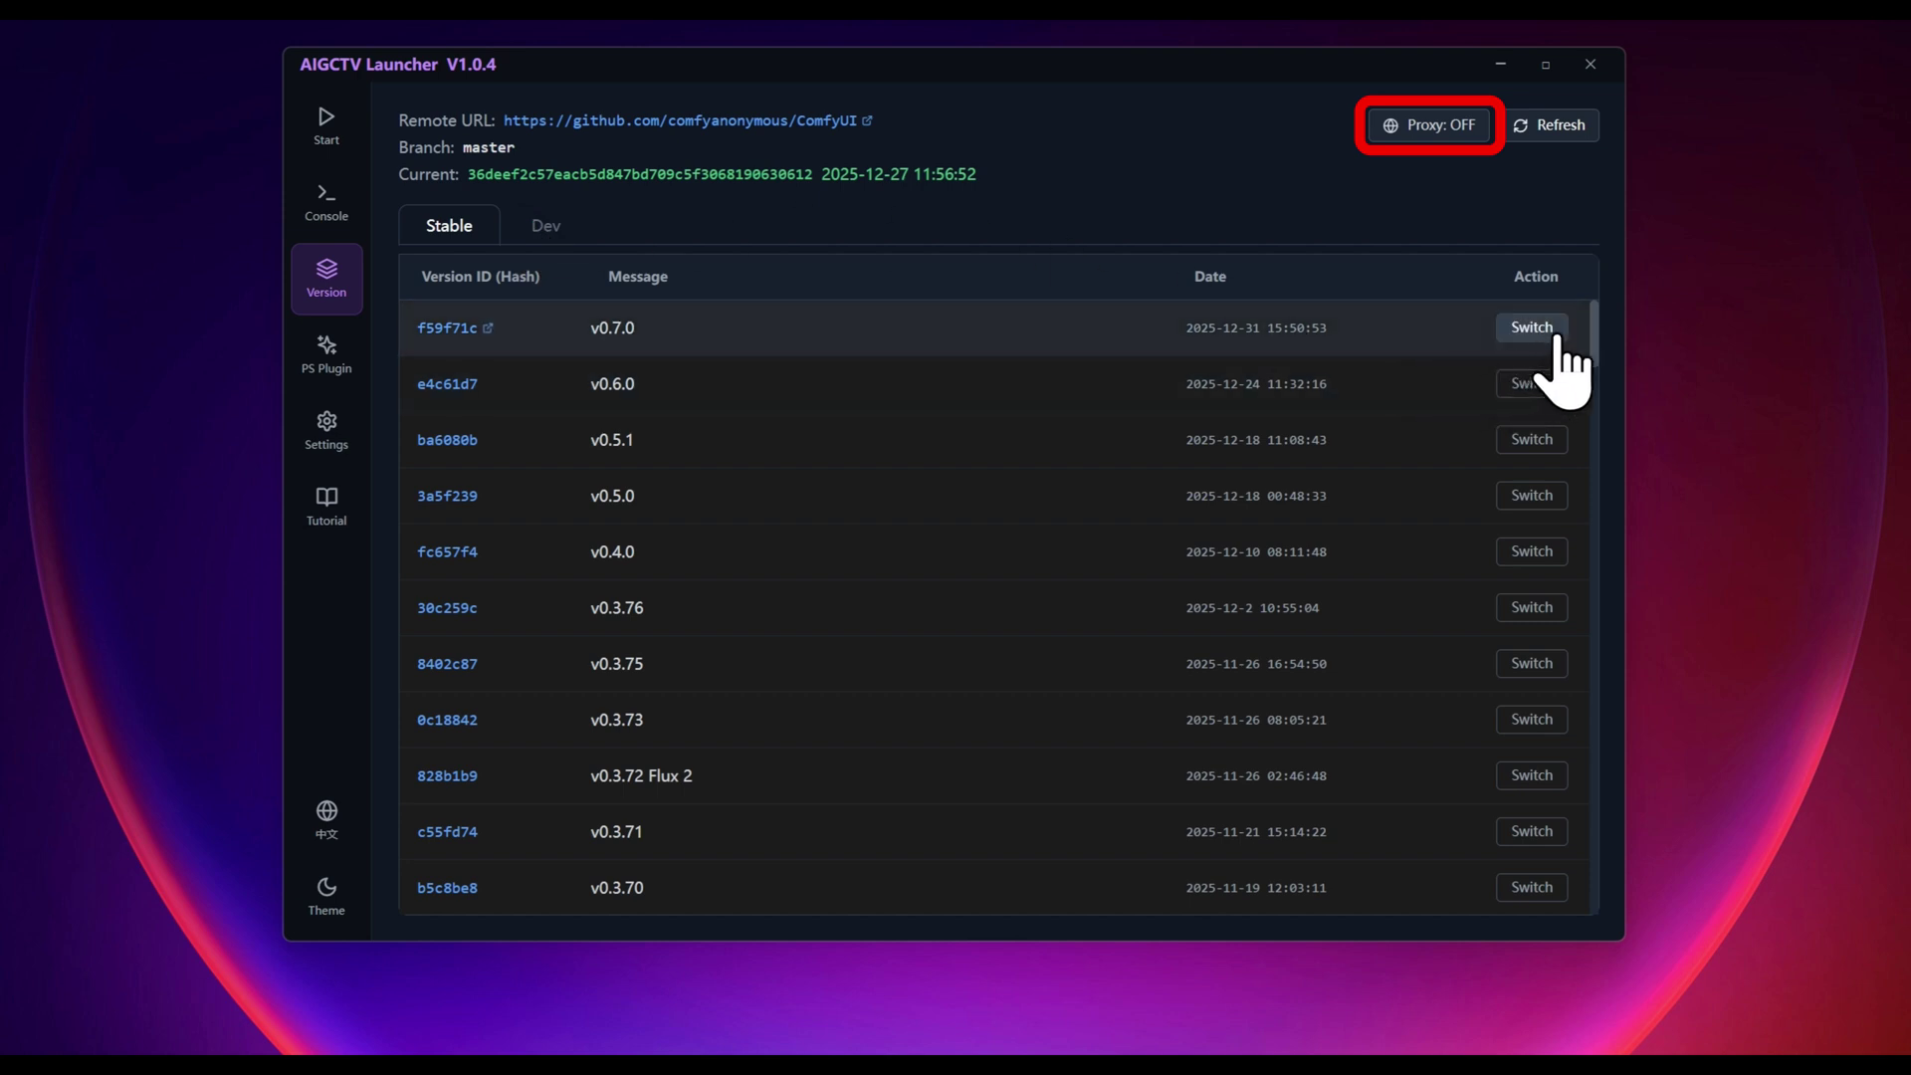
{"action": "left_click", "coordinate": [1532, 329]}
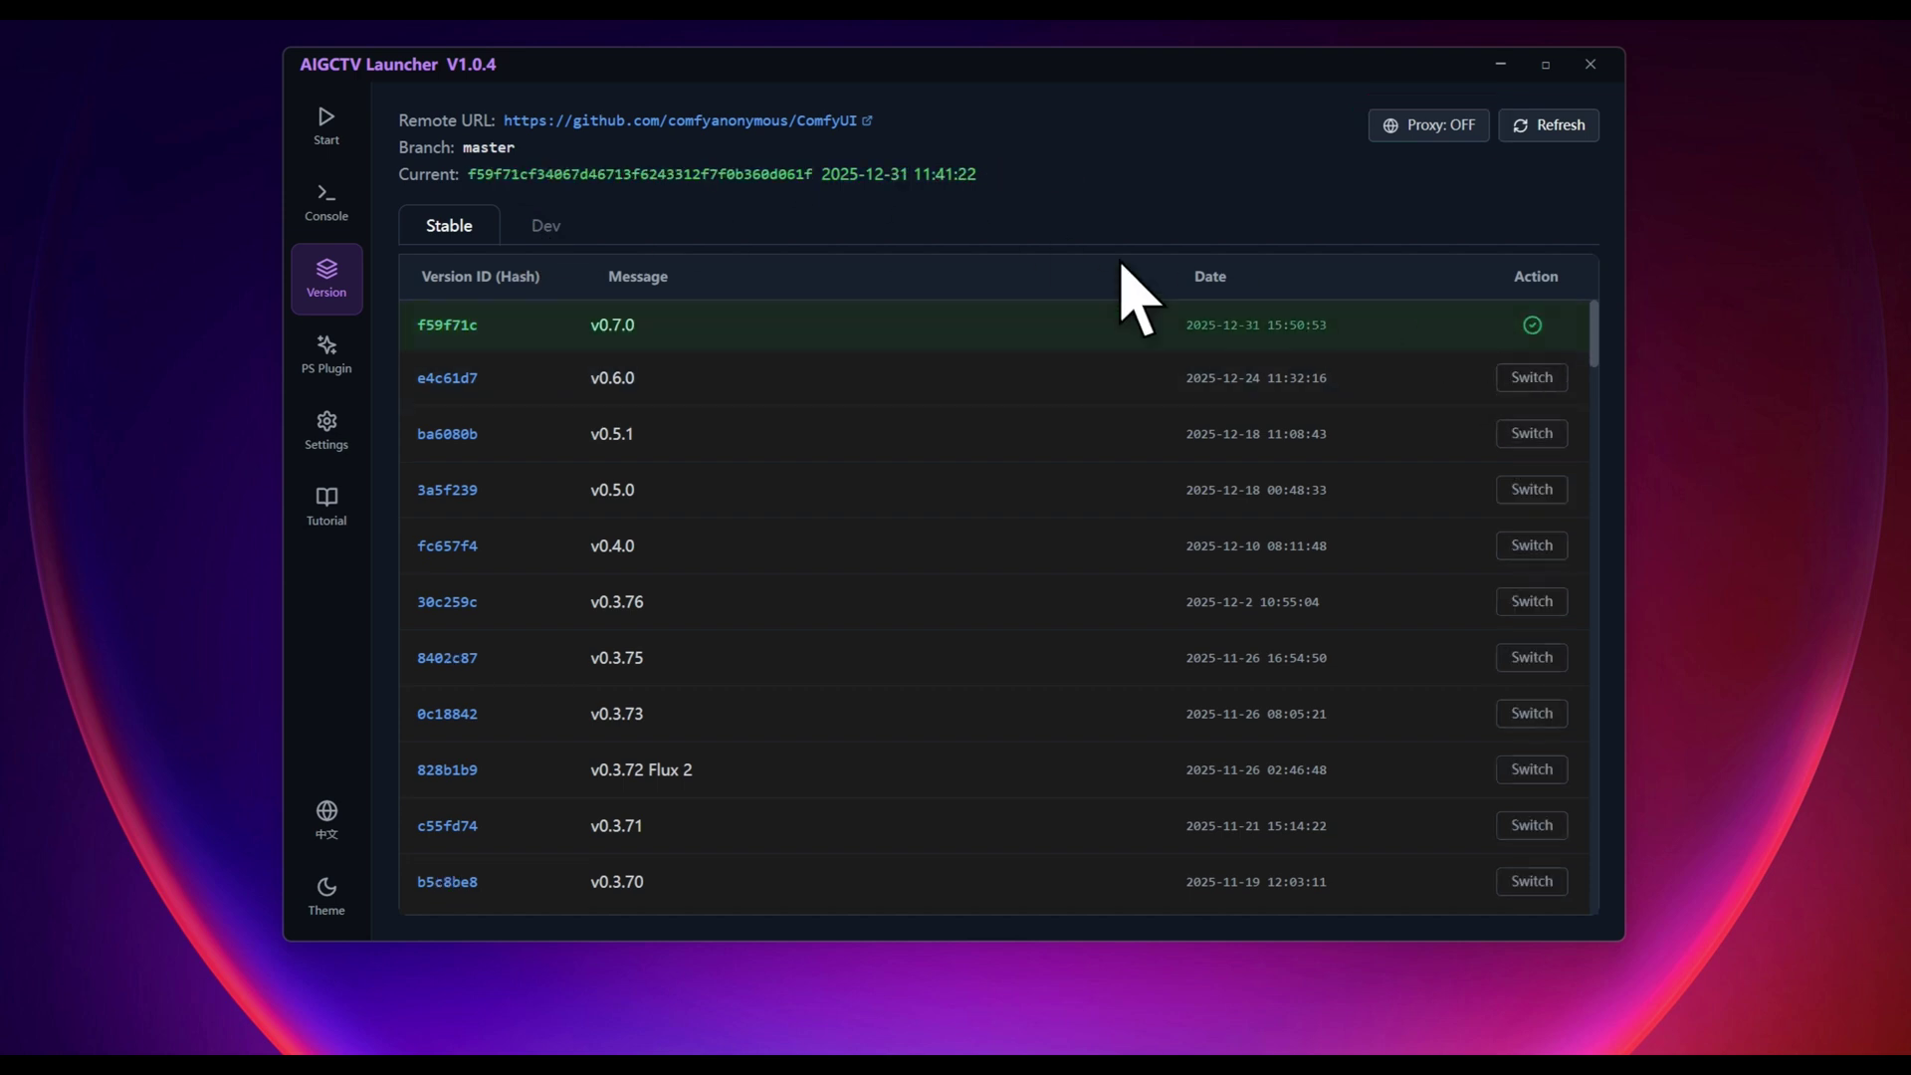
{"action": "left_click_drag", "start_coordinate": [468, 174], "coordinate": [944, 171]}
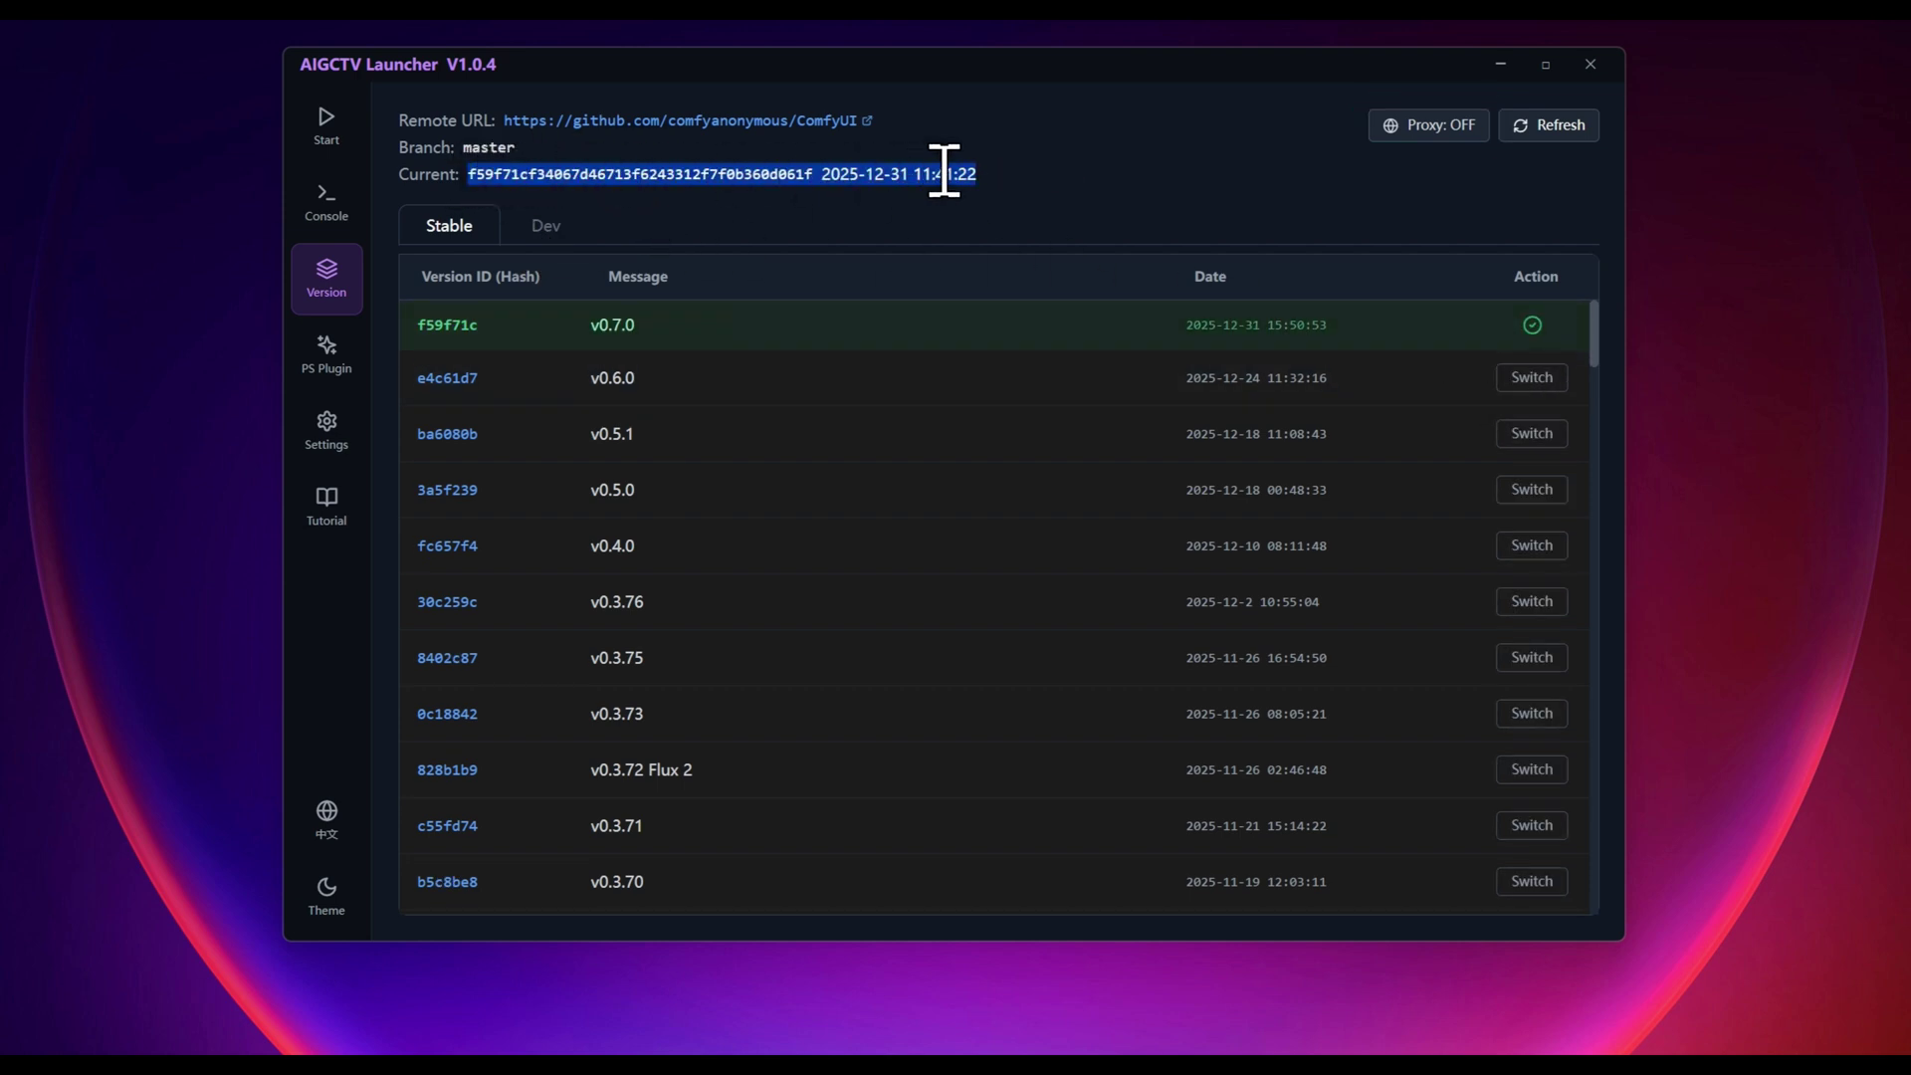
{"action": "left_click", "coordinate": [1007, 181]}
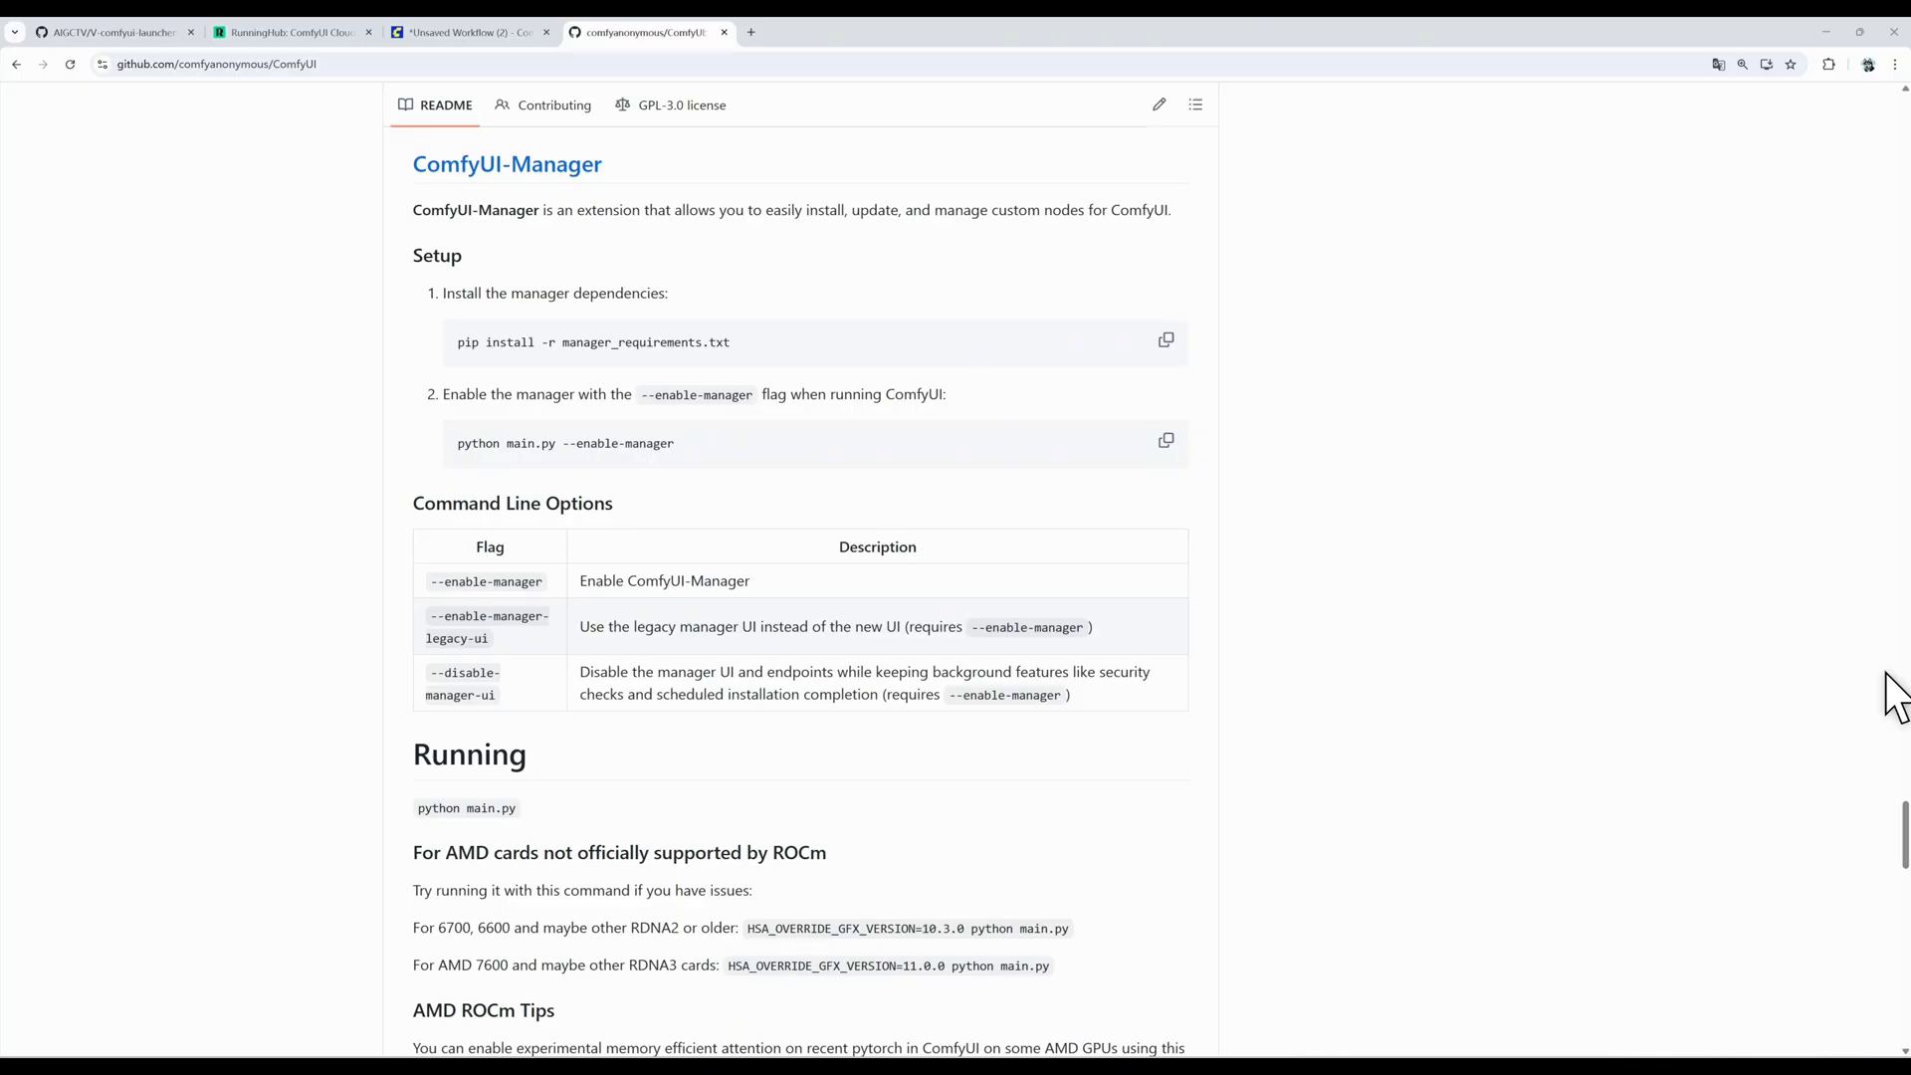
Add --enable-manager from the README to the Custom Arguments setting, then return to Start.
{"action": "left_click_drag", "start_coordinate": [643, 395], "coordinate": [745, 394]}
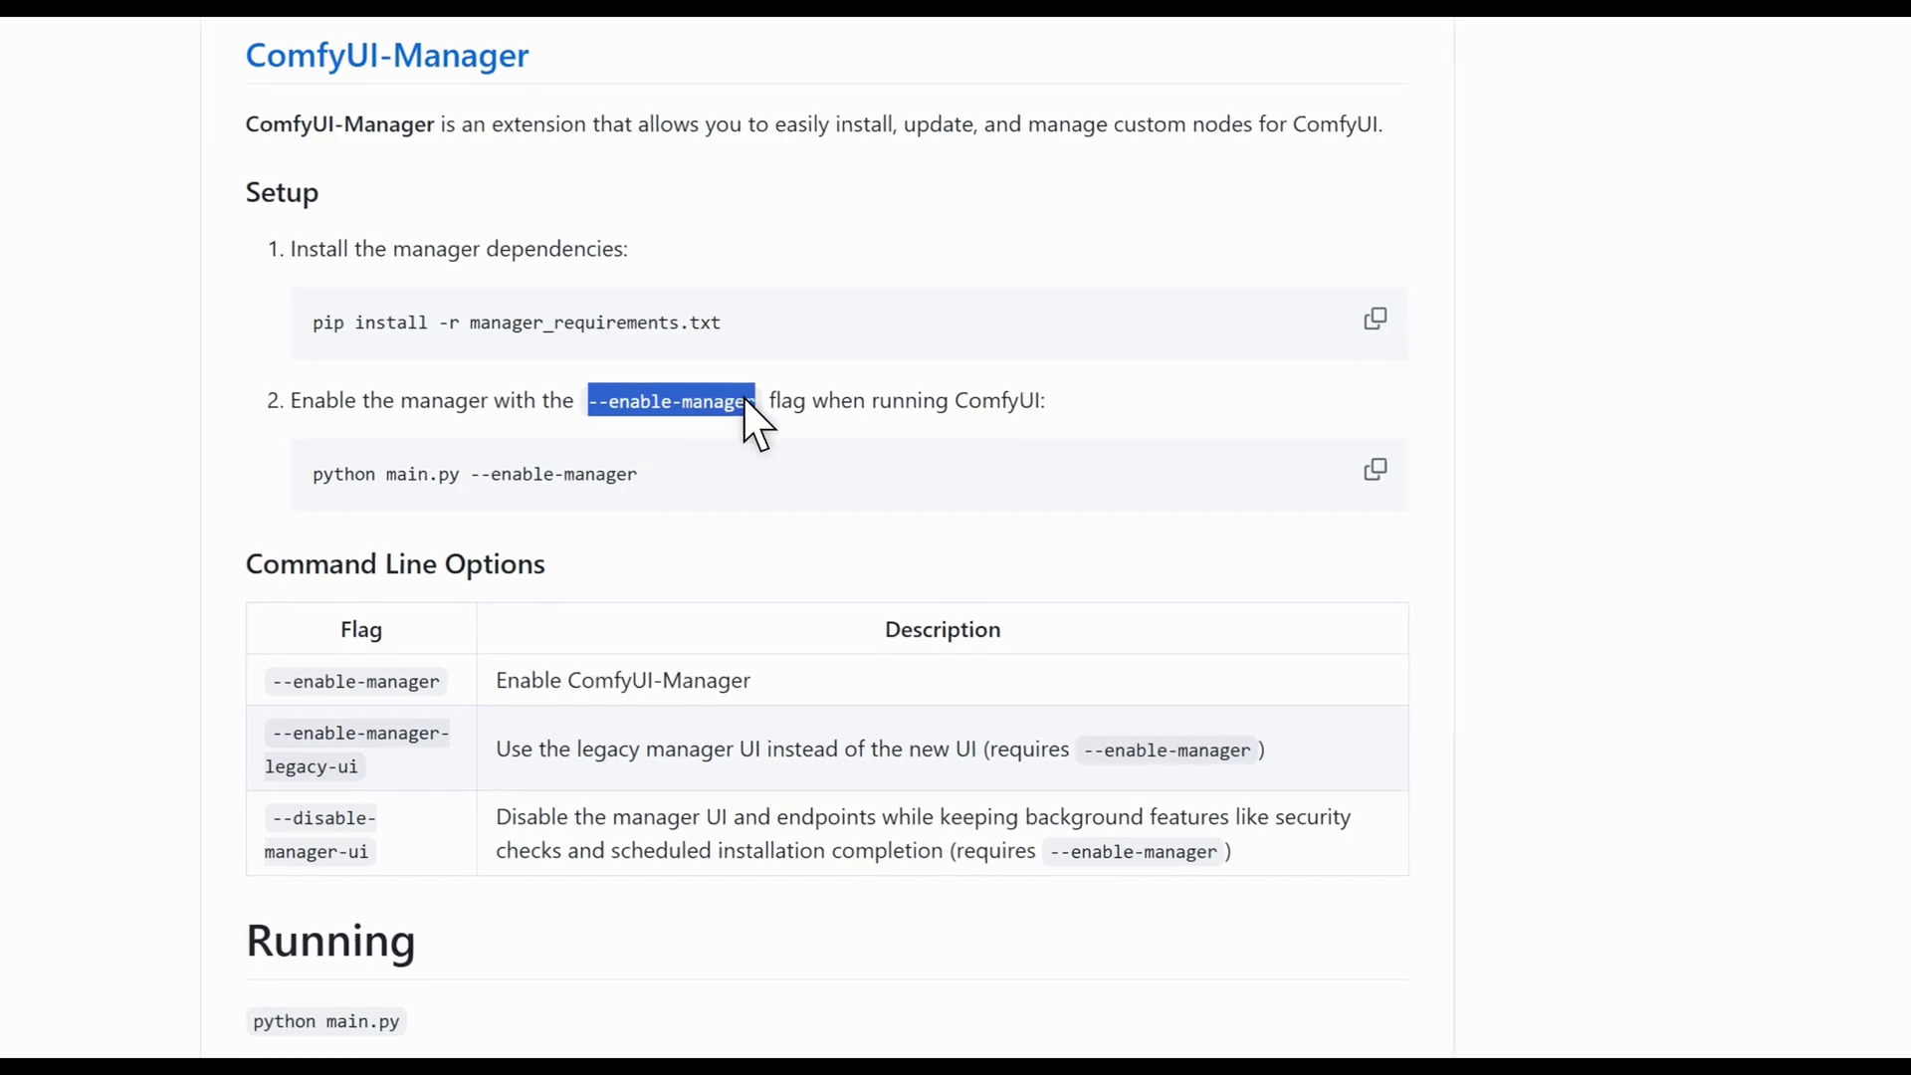
{"action": "key", "text": "ctrl+c"}
{"action": "key", "text": "alt+Tab"}
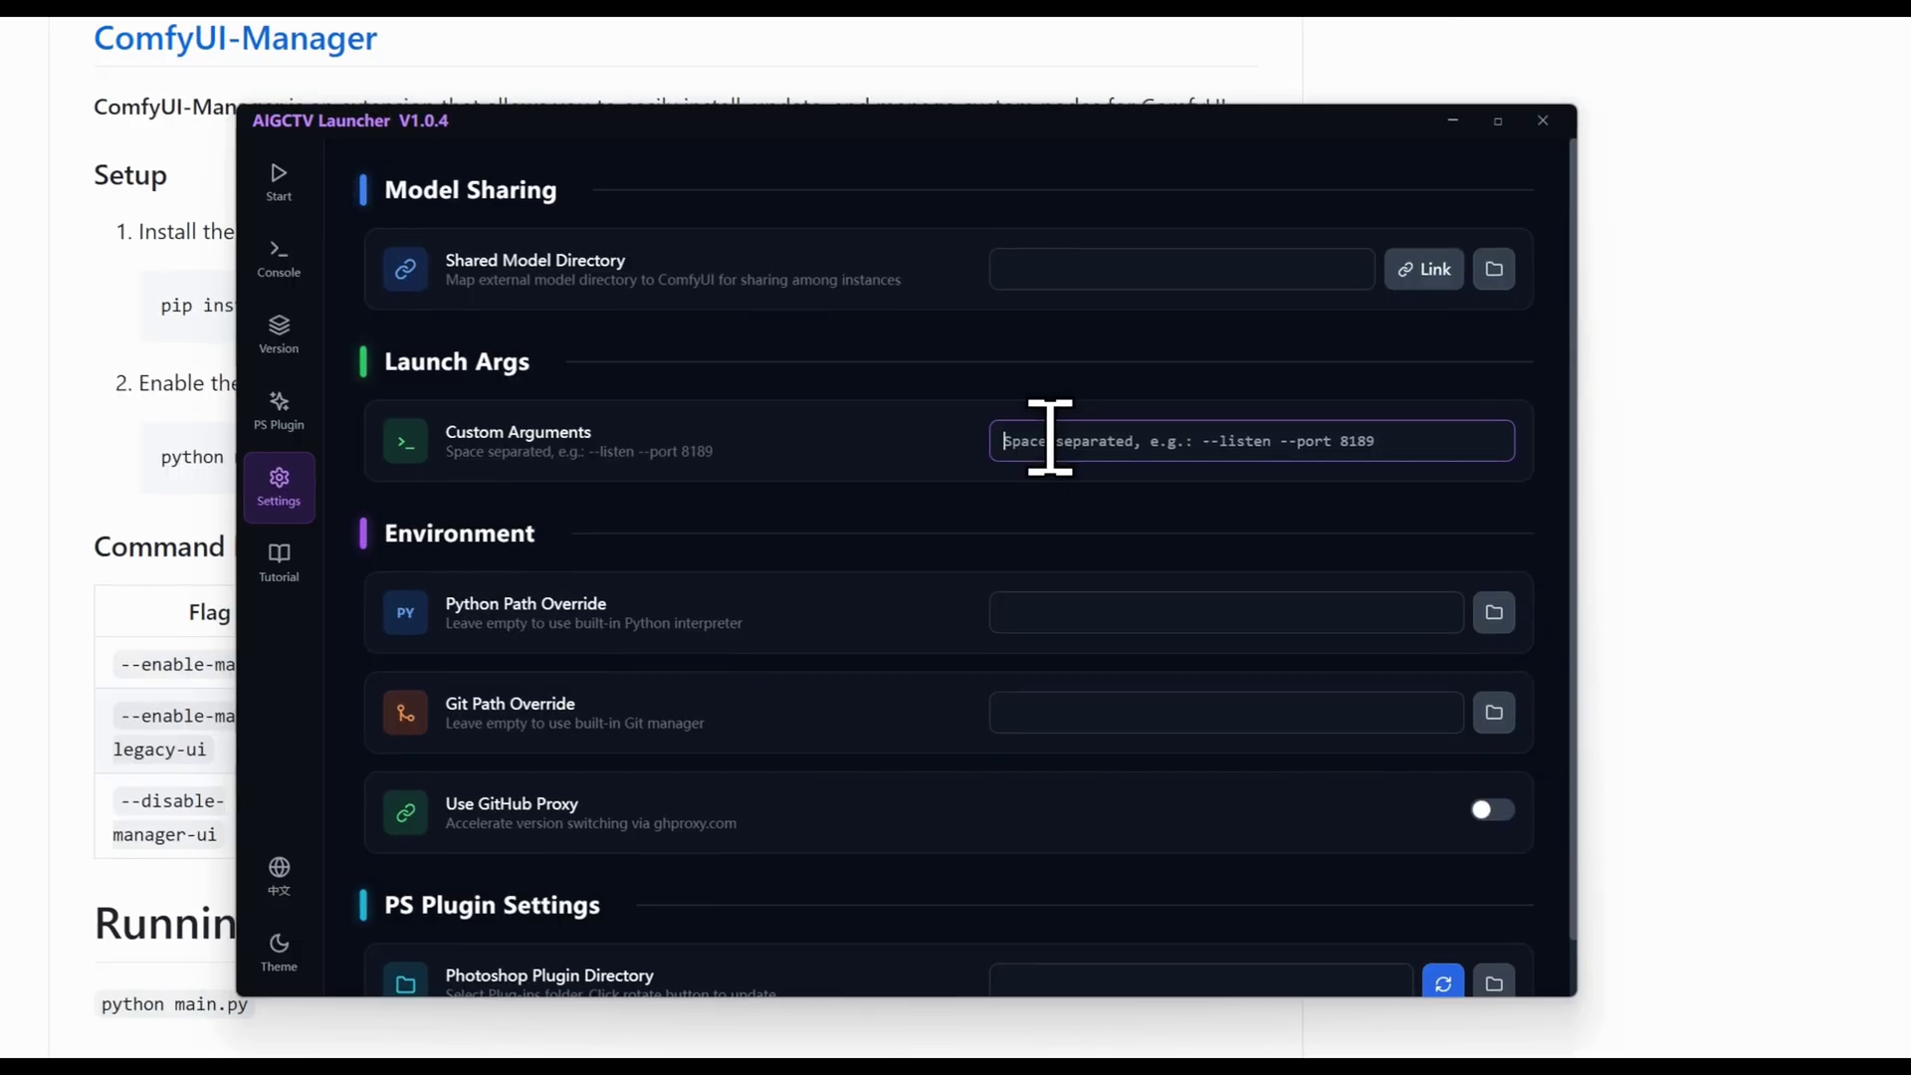
{"action": "left_click", "coordinate": [1041, 435]}
{"action": "key", "text": "ctrl+v"}
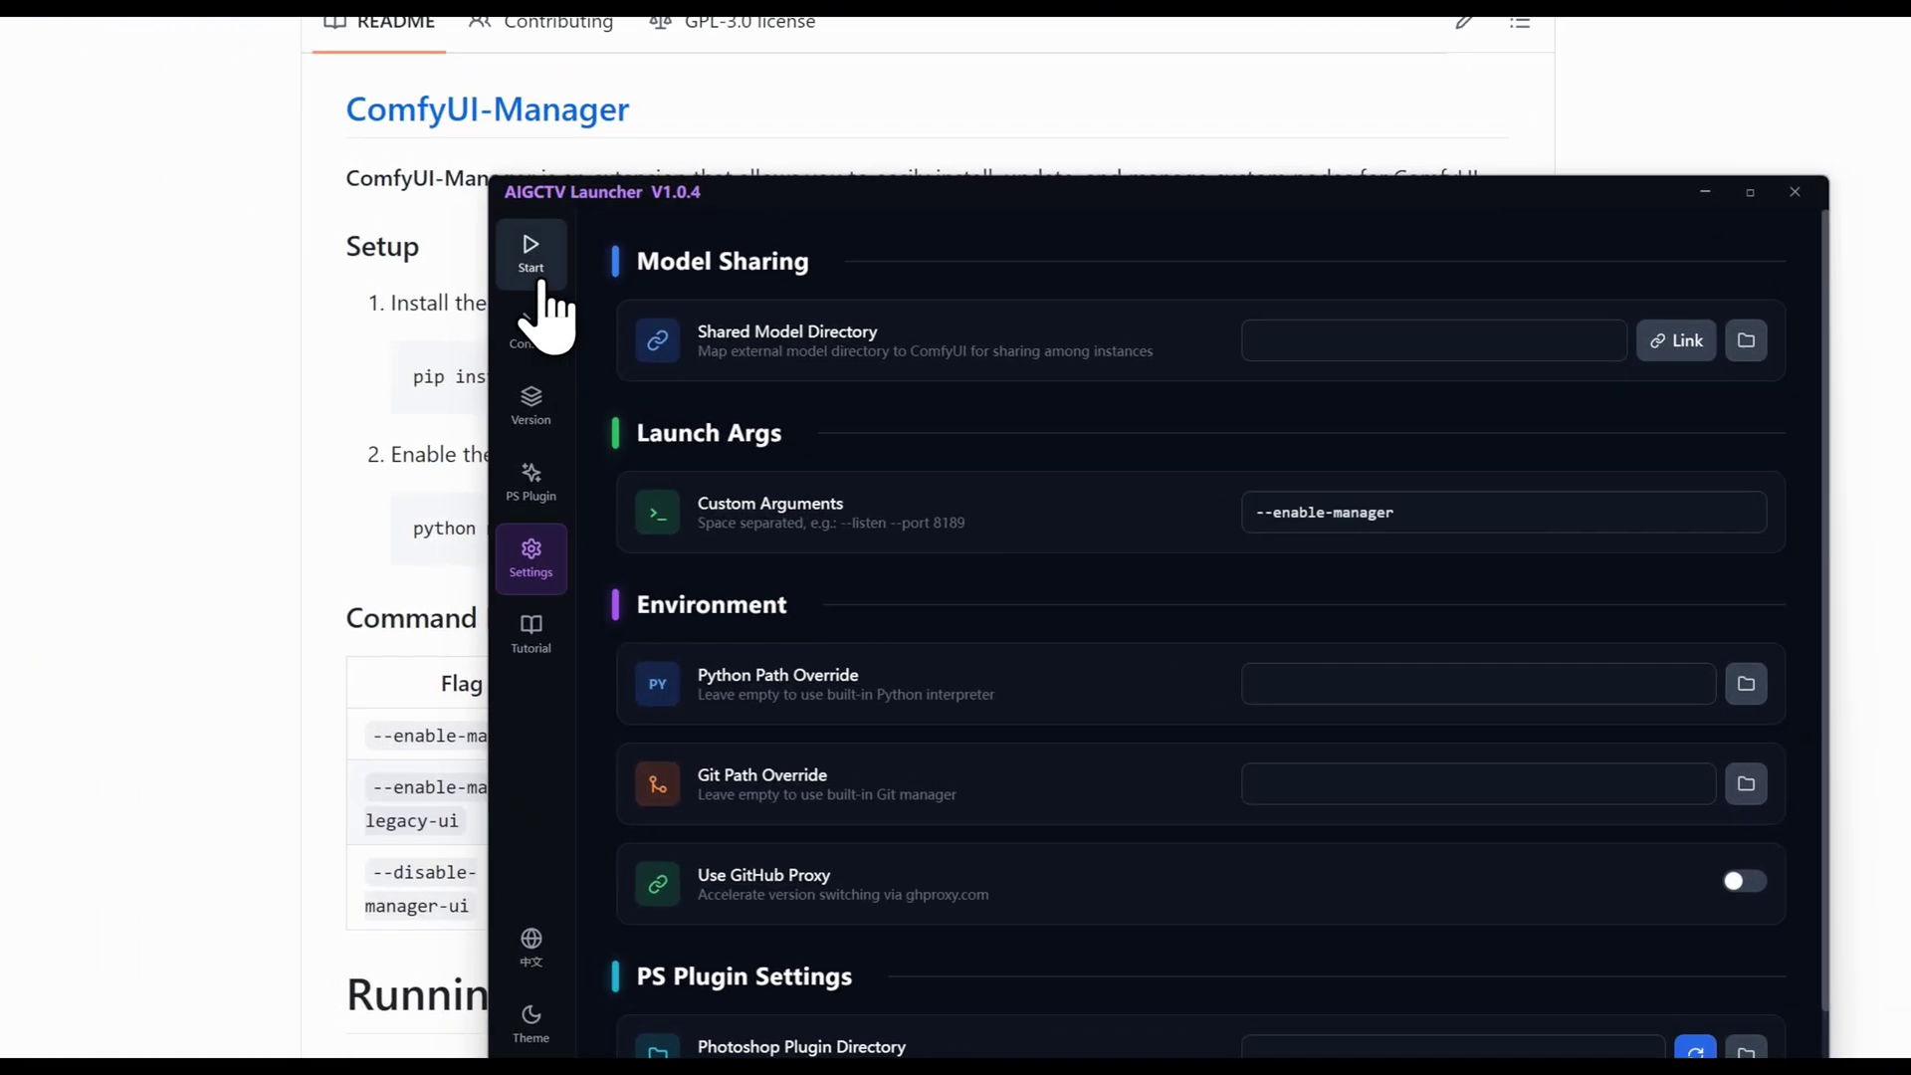
{"action": "left_click", "coordinate": [539, 284]}
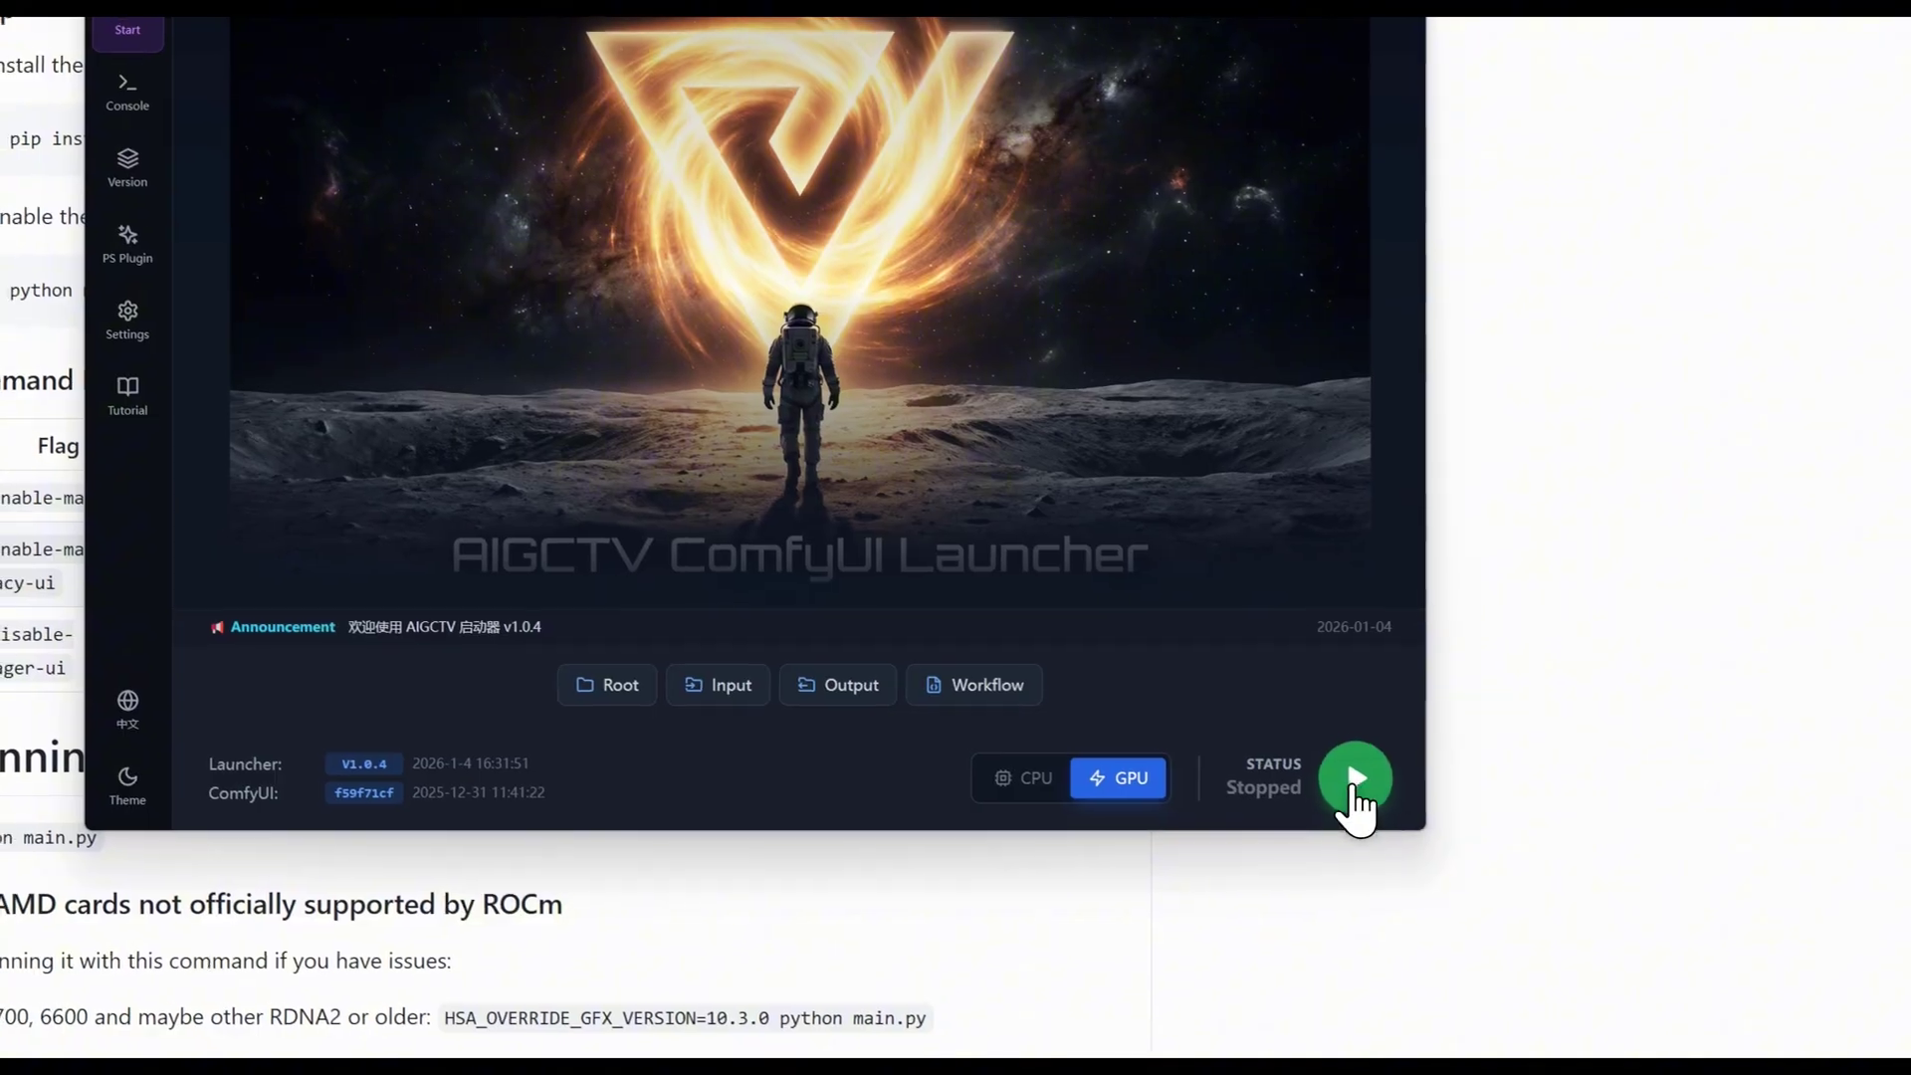
Launch ComfyUI and browse the rgthree-comfy pack's Nodes list in the Custom Nodes Manager.
{"action": "left_click", "coordinate": [1356, 779]}
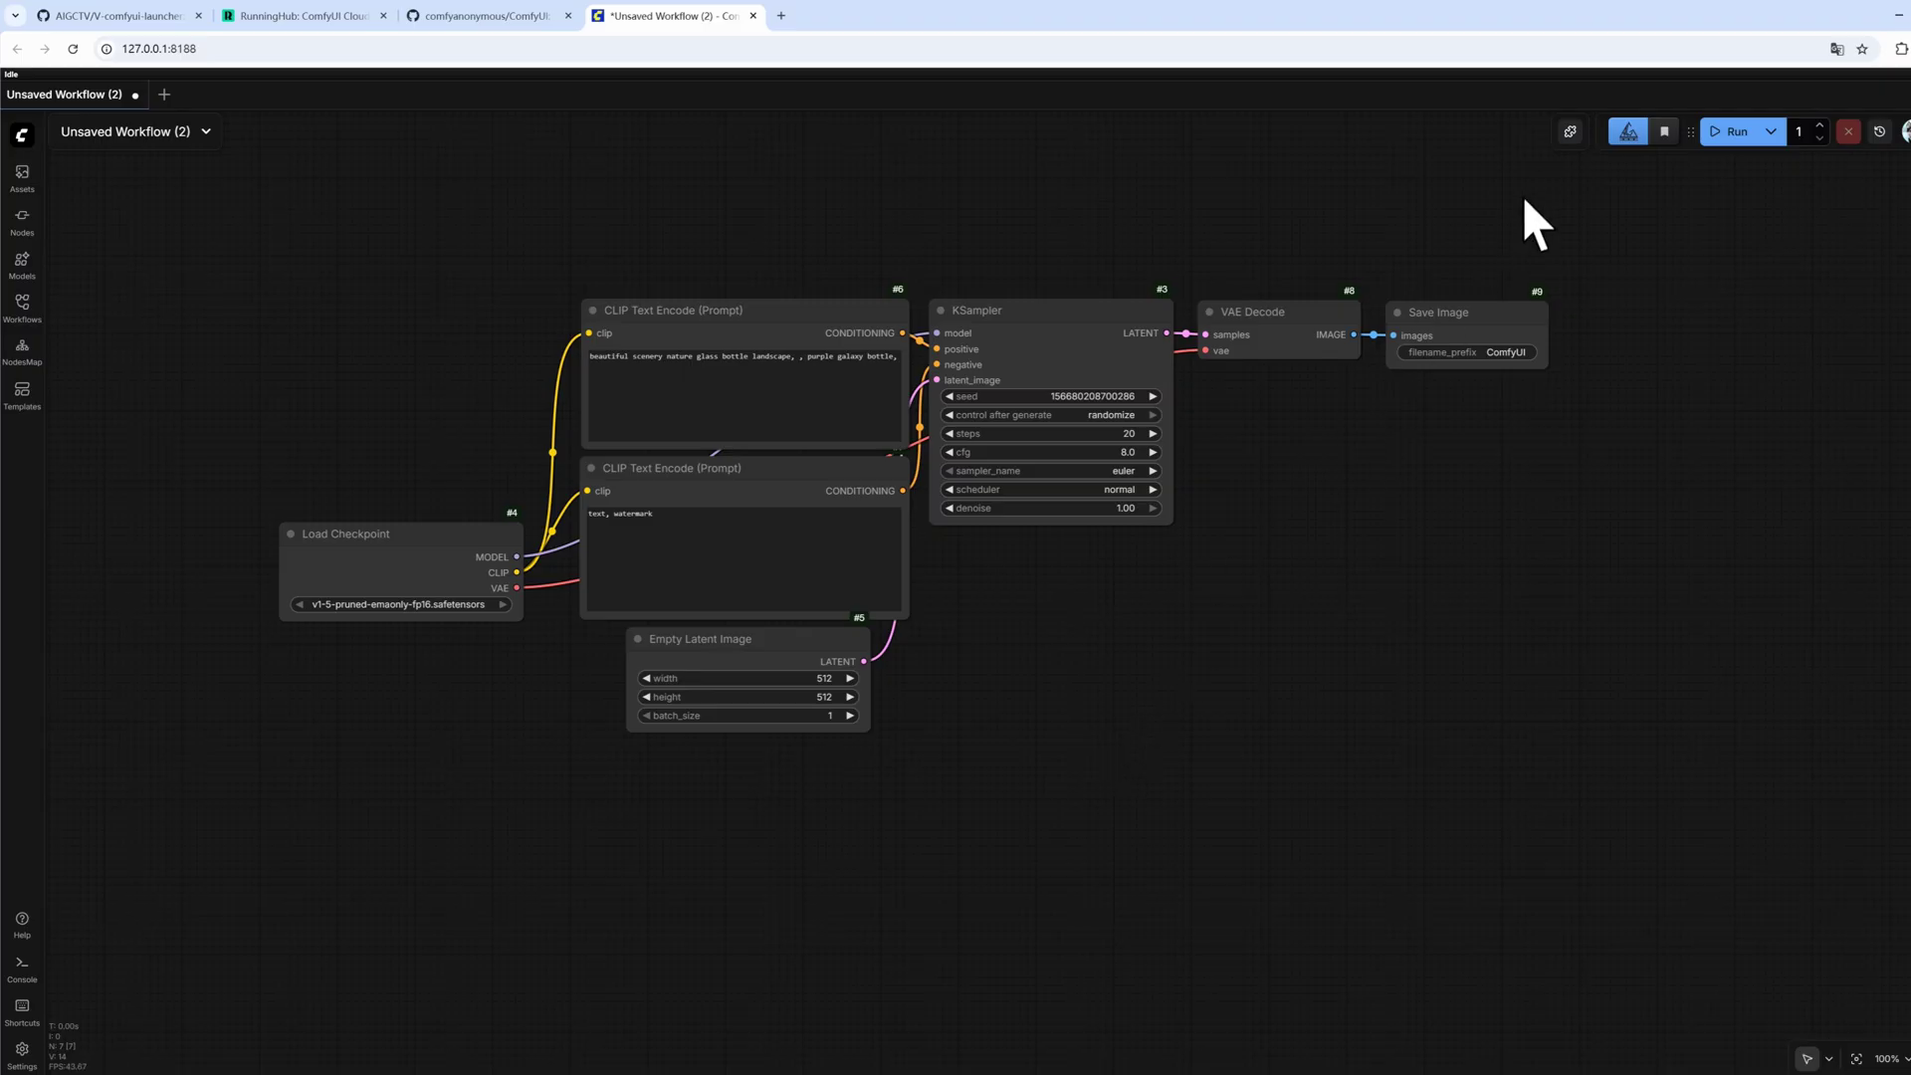
{"action": "left_click", "coordinate": [1578, 131]}
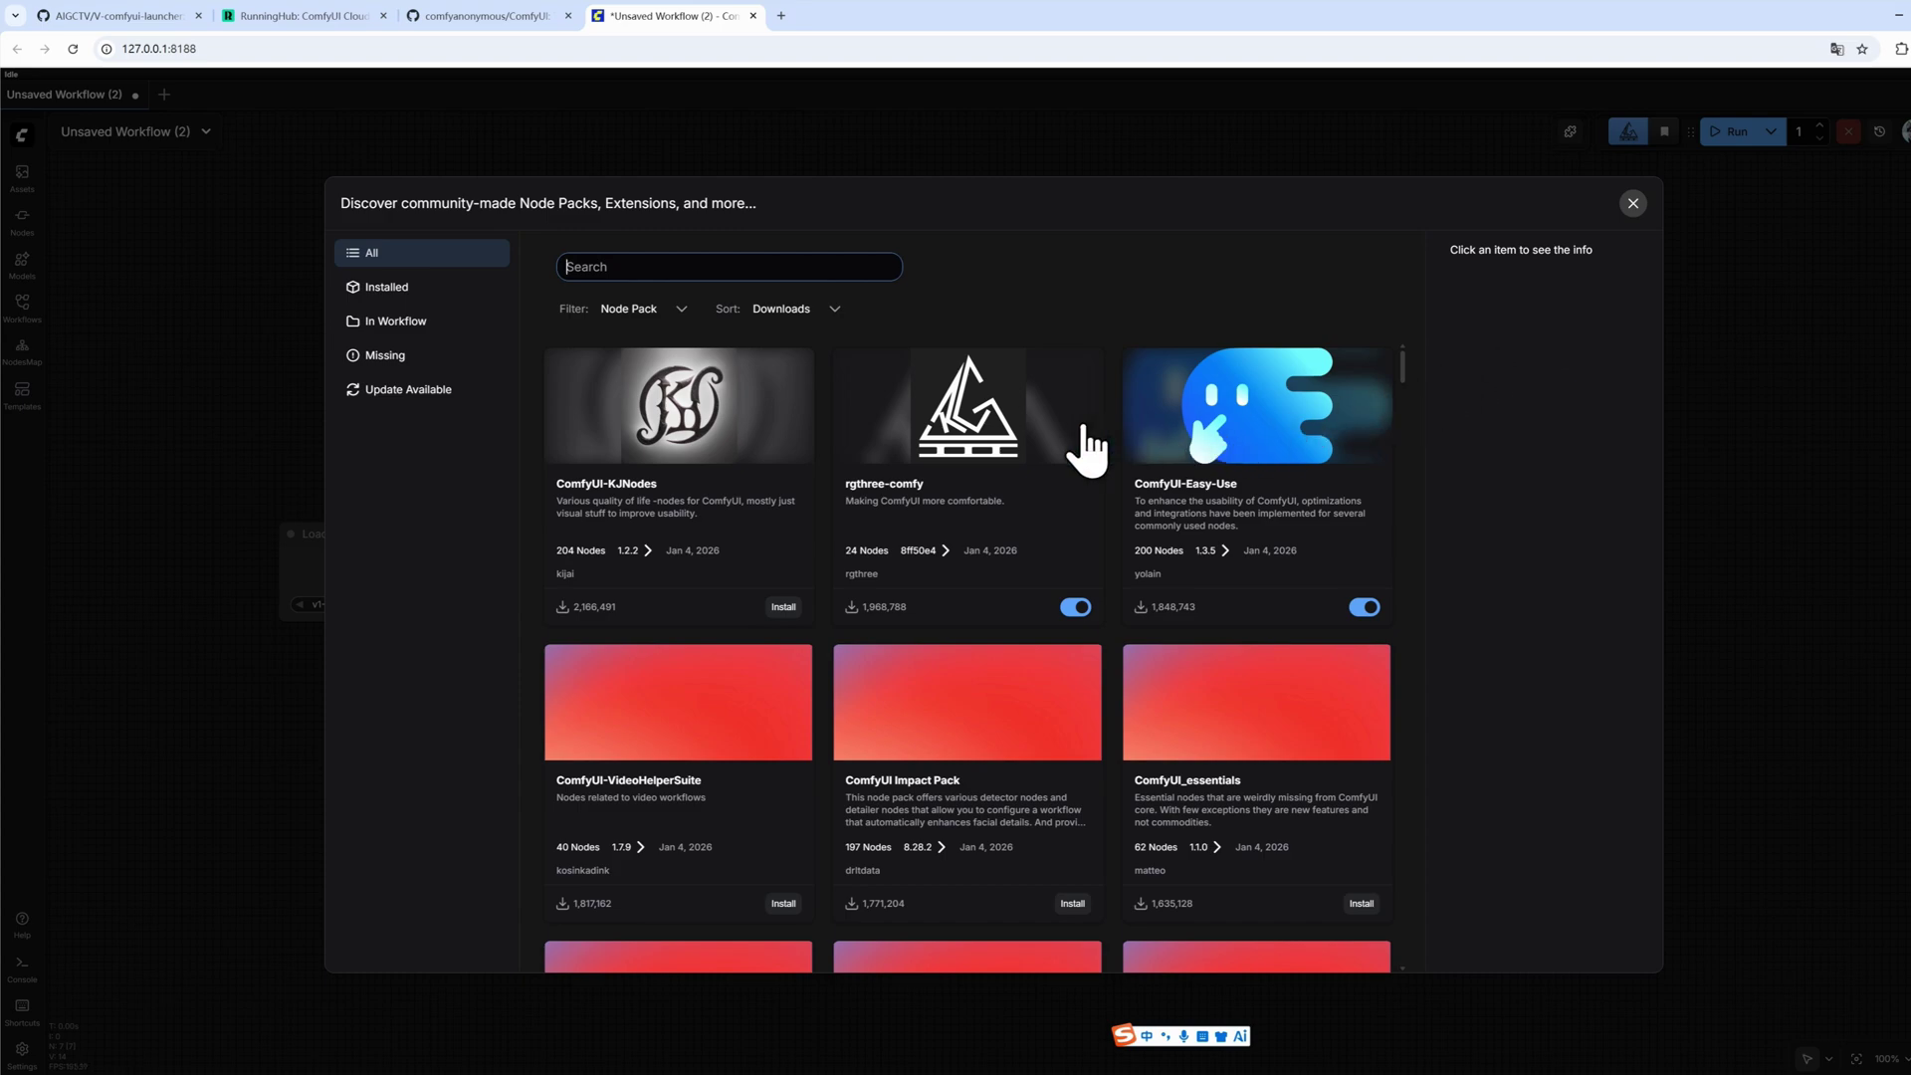
{"action": "left_click", "coordinate": [986, 435]}
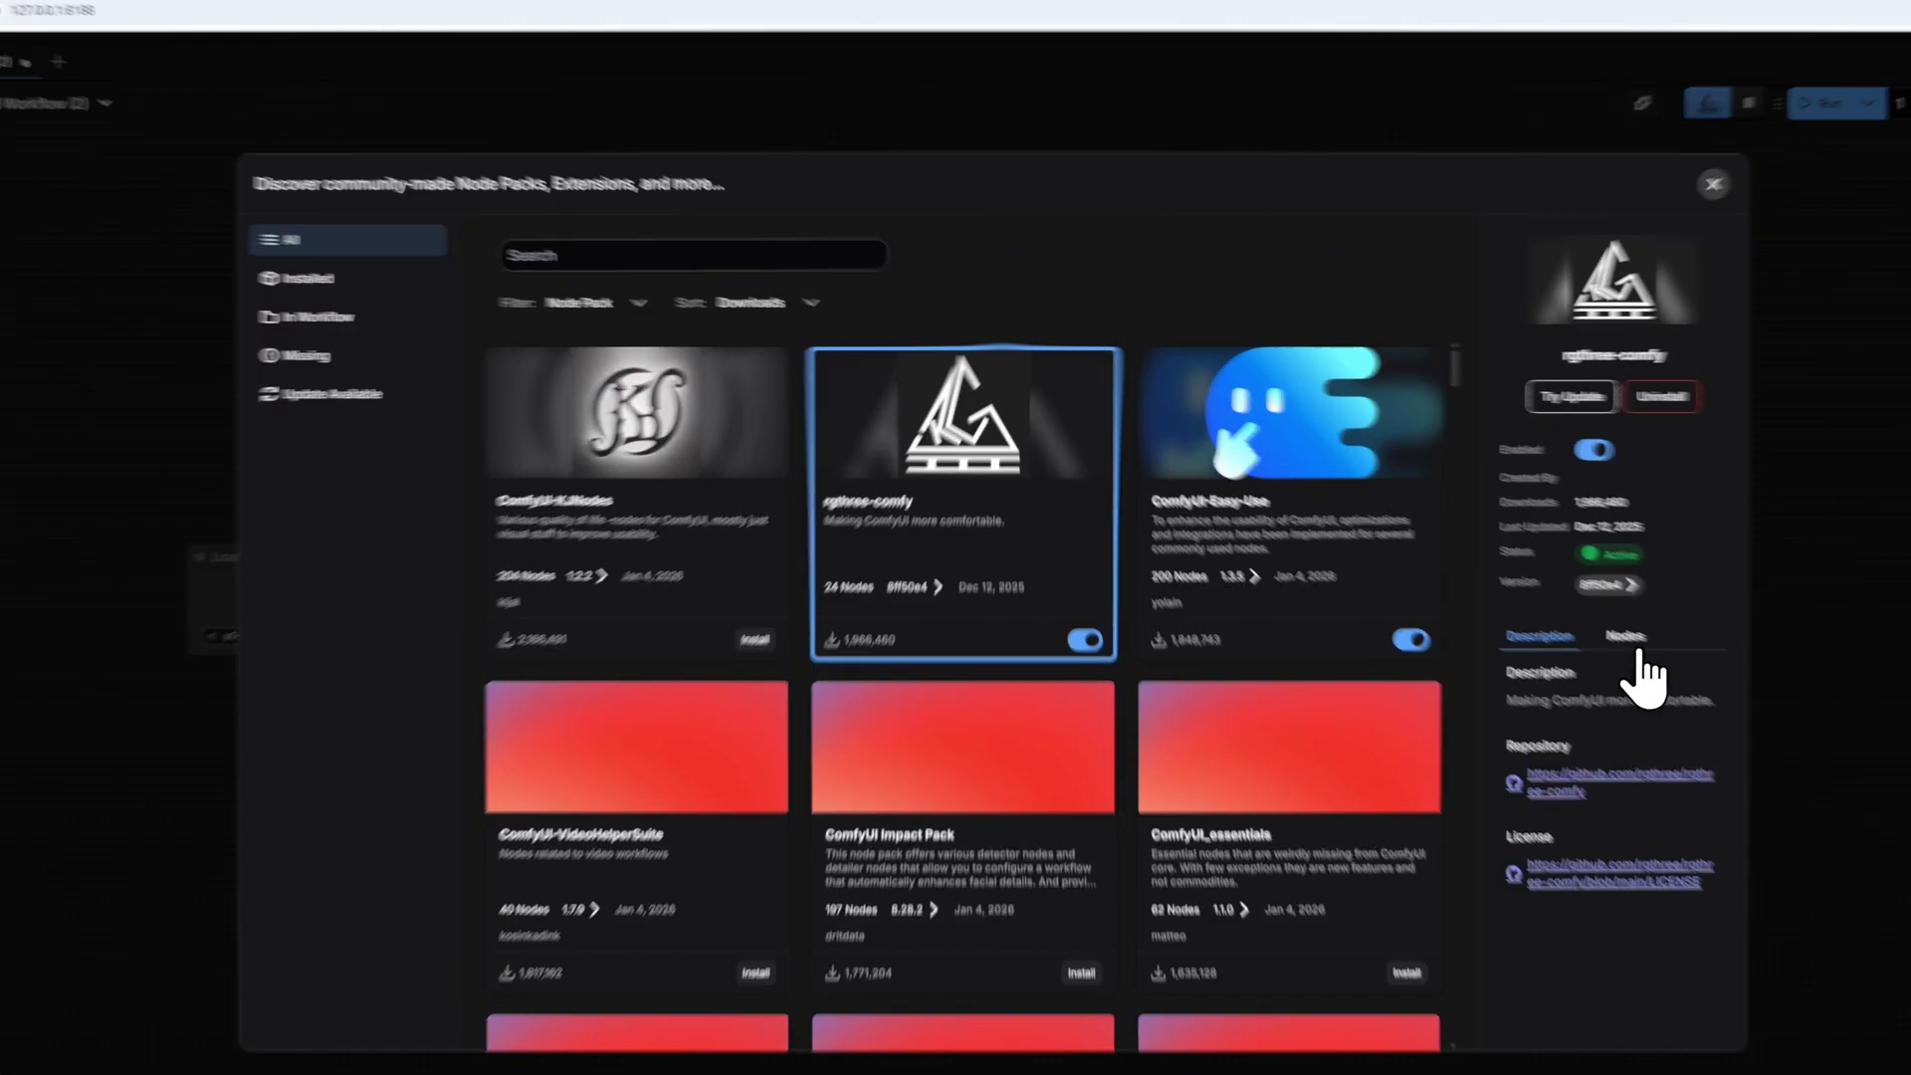
{"action": "left_click", "coordinate": [1555, 604]}
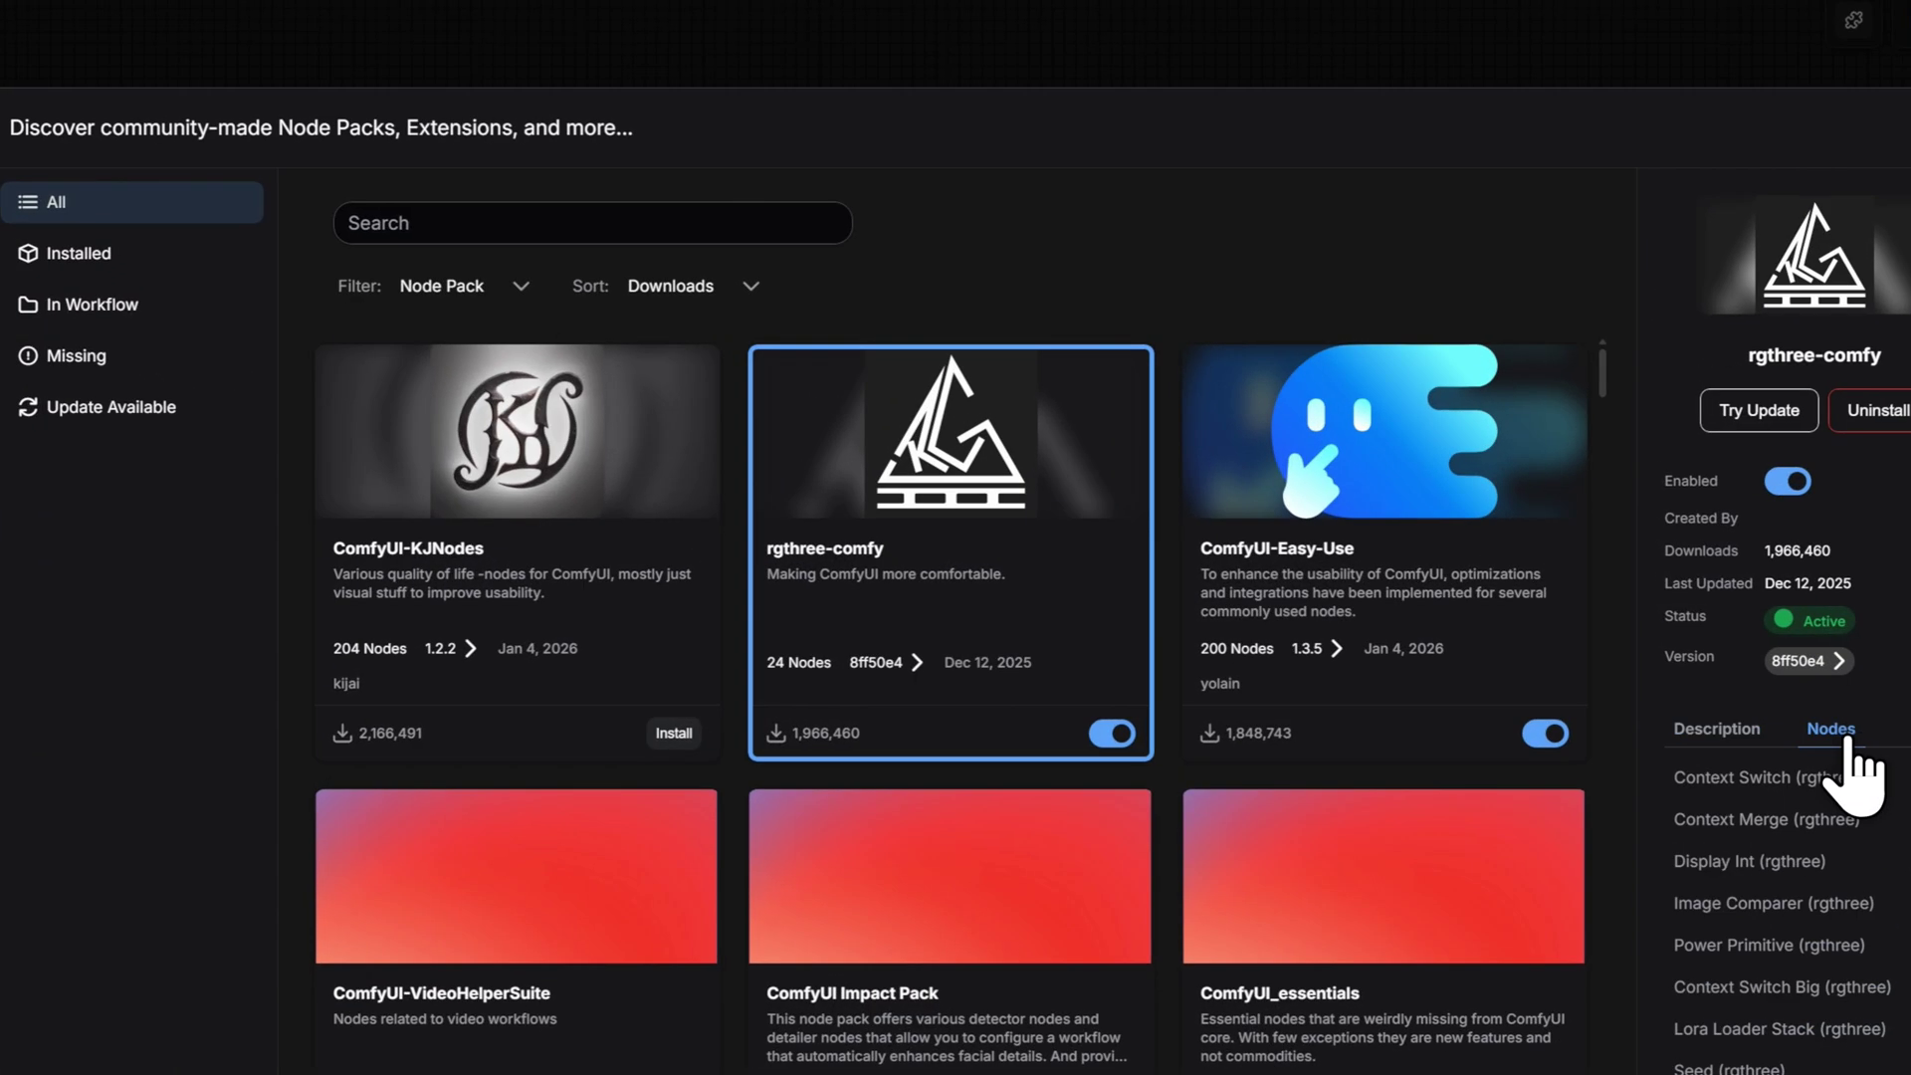
{"action": "scroll", "coordinate": [1557, 697], "scroll_direction": "down", "scroll_amount": 5}
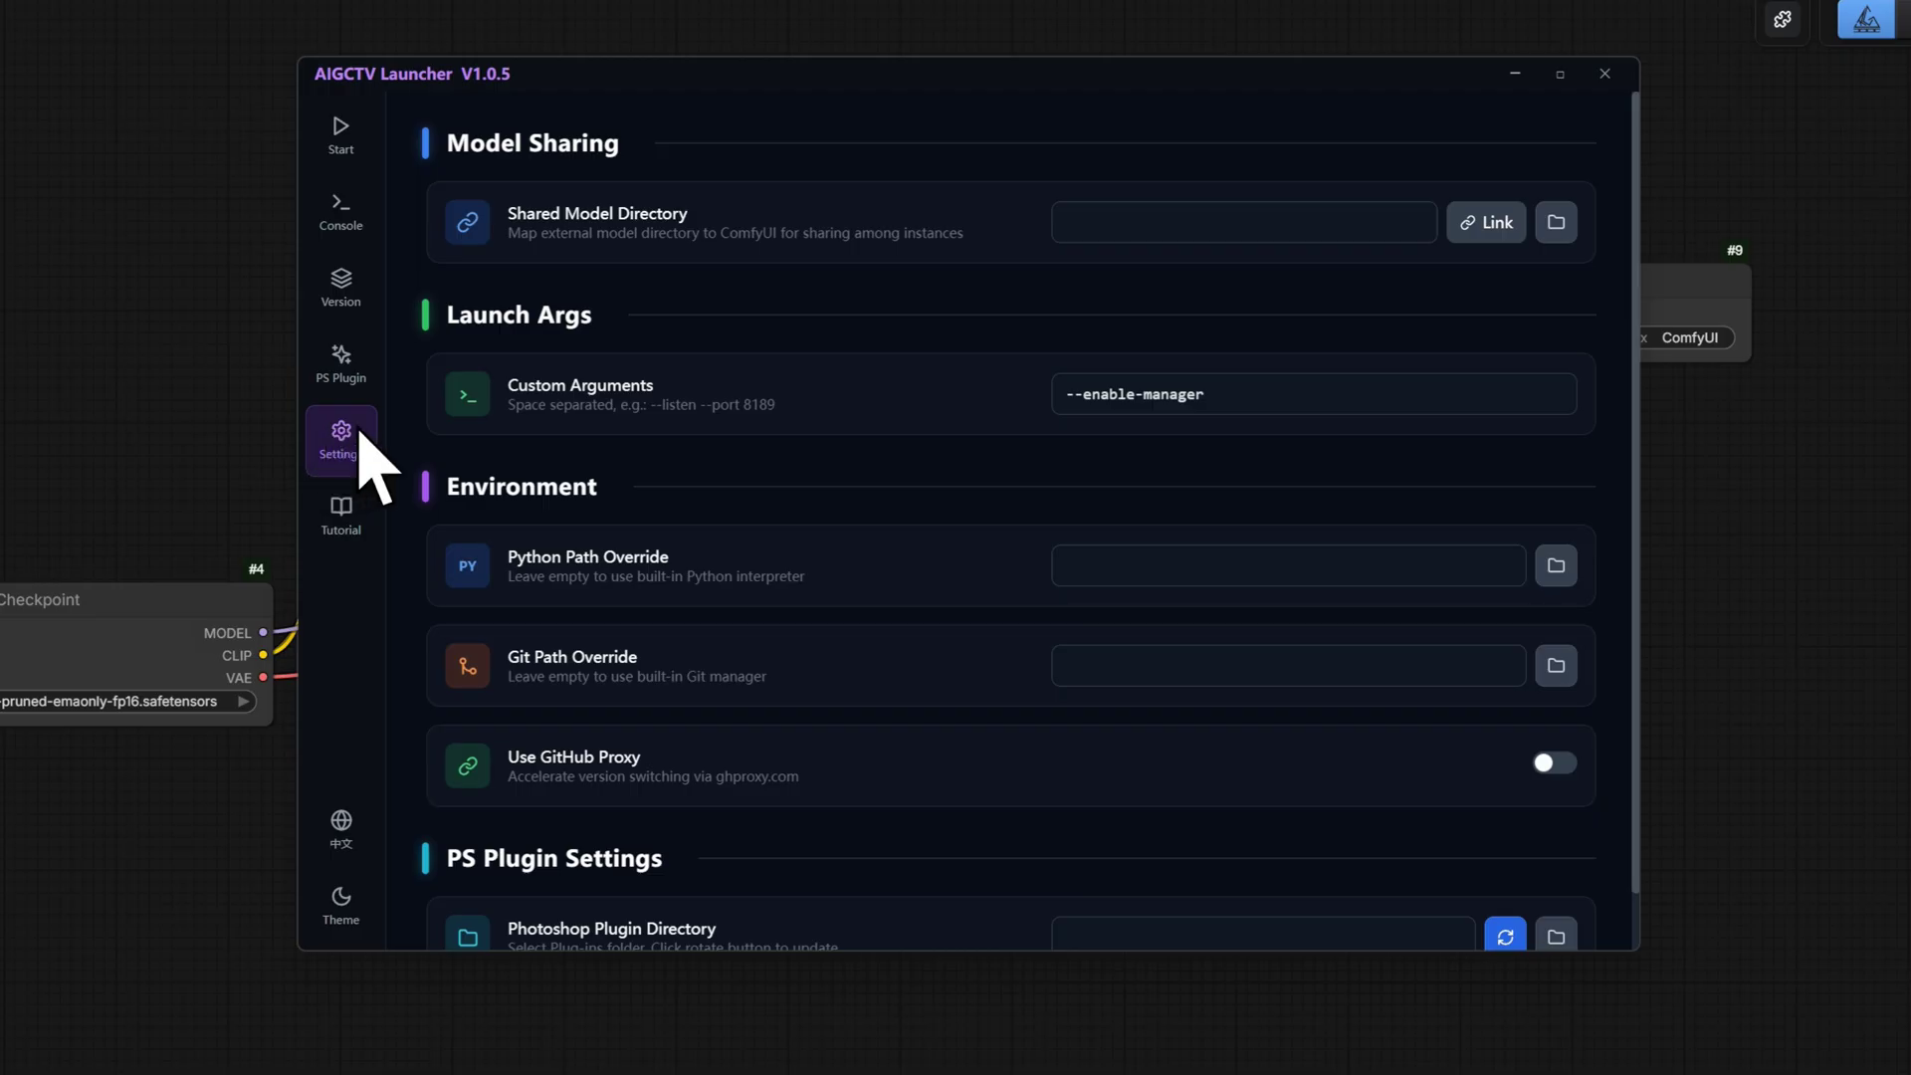
Choose D:\AI\ComfyUI-aki-v1.3\models as shared model directory and attempt Link, getting 'ComfyUI/models already exists'.
{"action": "left_click", "coordinate": [1557, 222]}
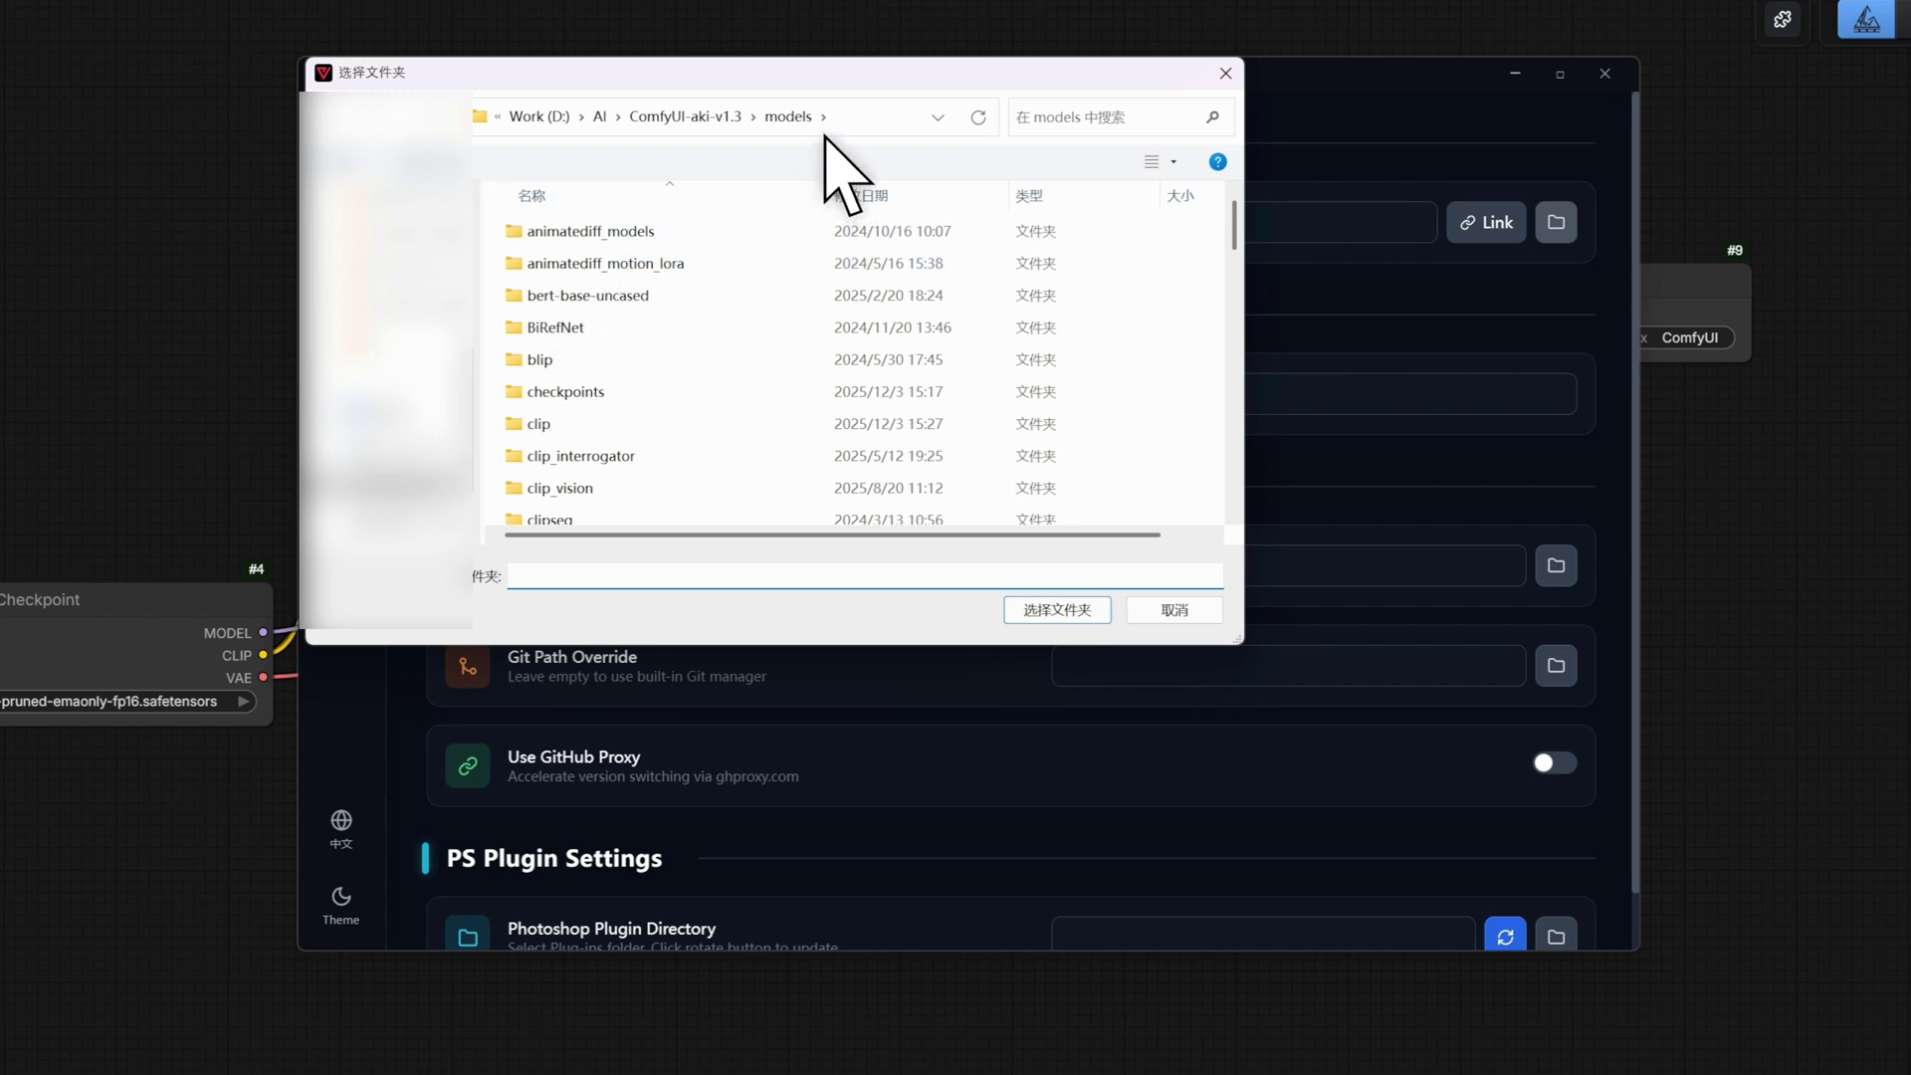
{"action": "left_click", "coordinate": [1064, 615]}
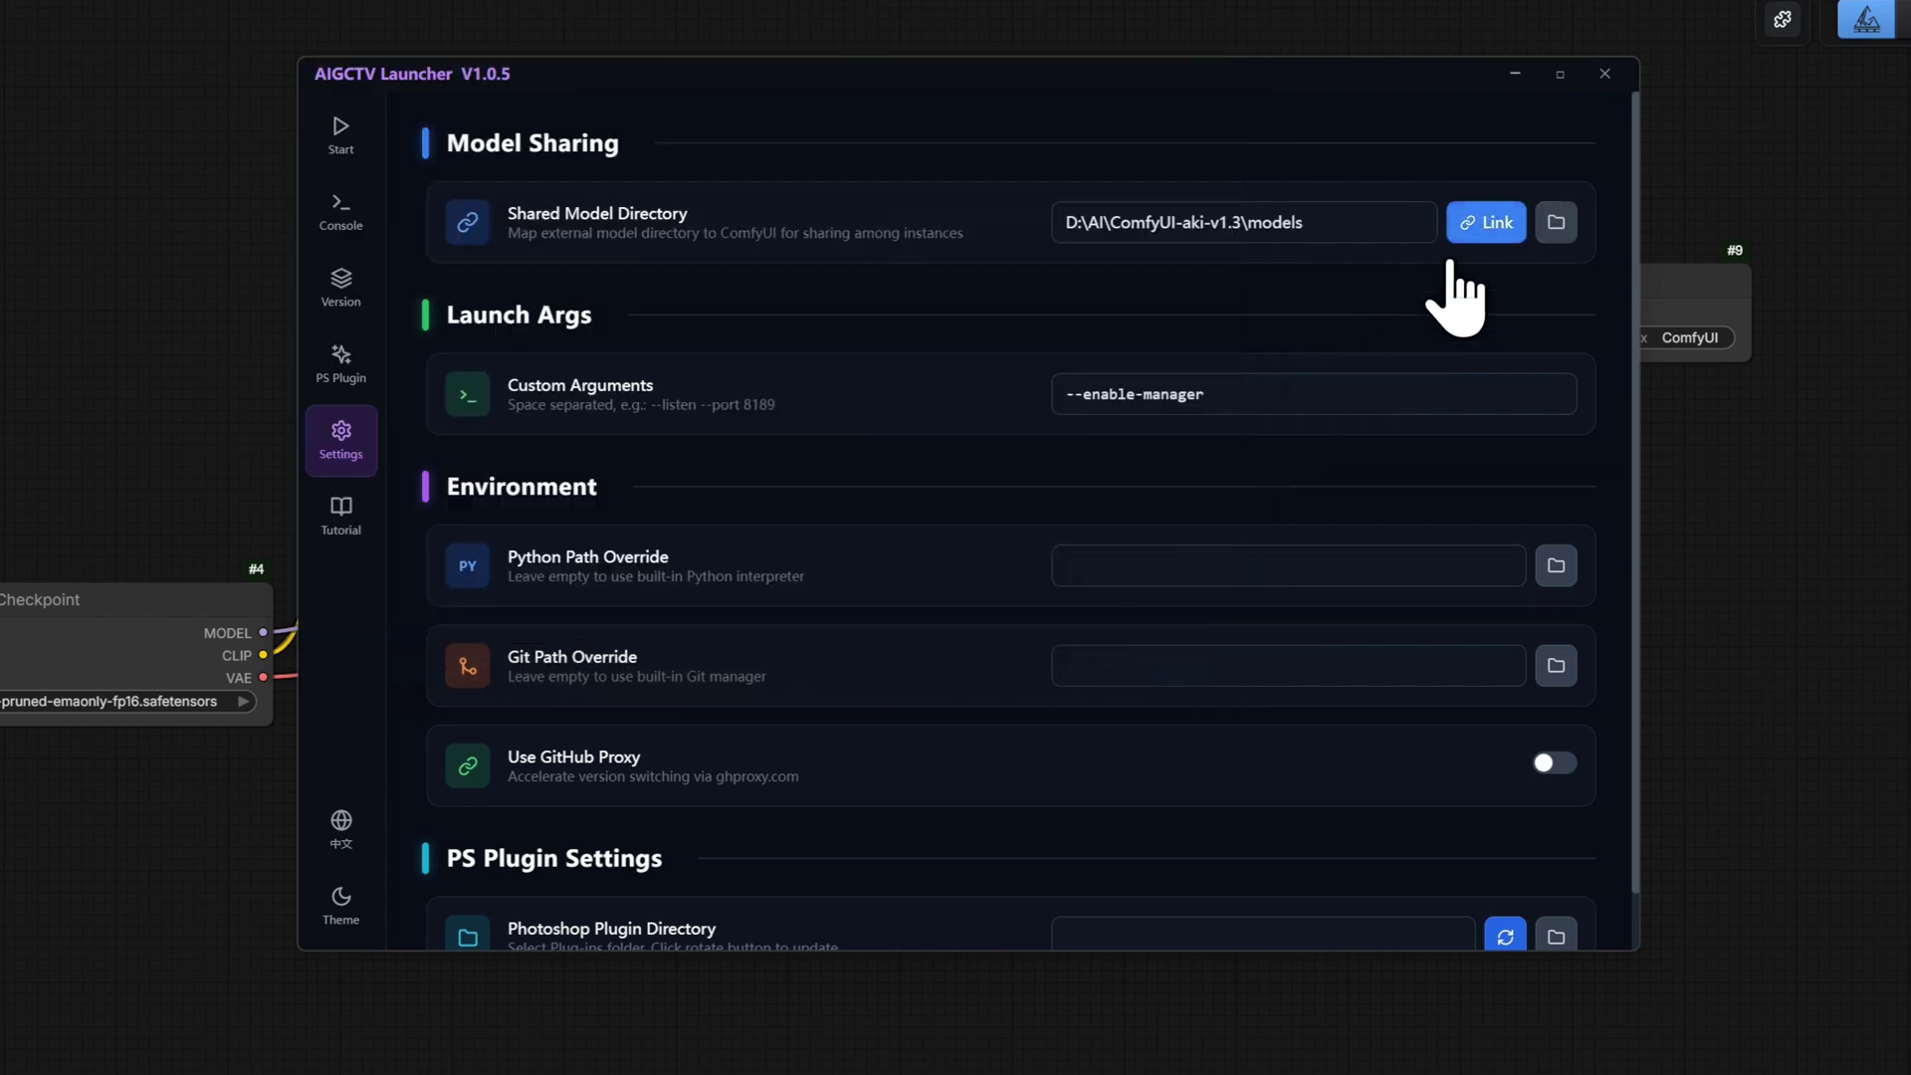
{"action": "left_click", "coordinate": [1501, 229]}
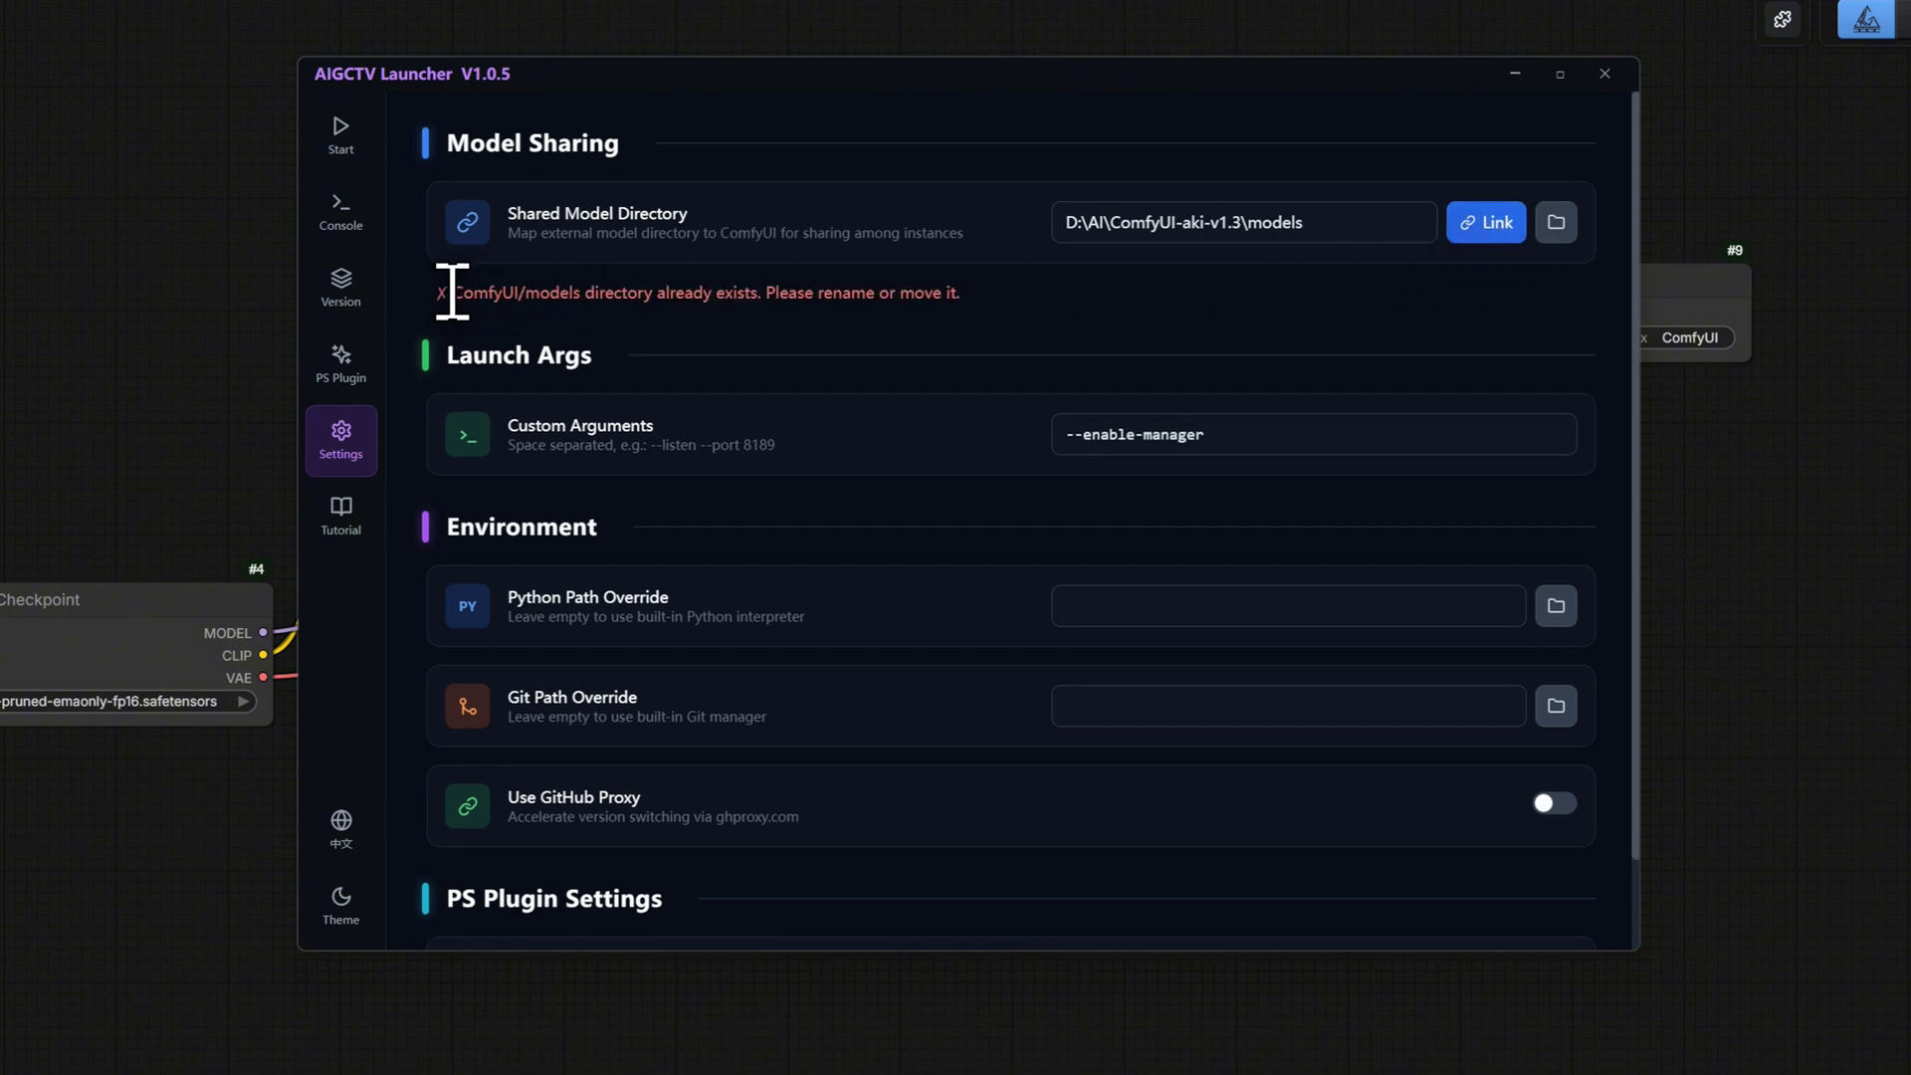
{"action": "left_click_drag", "start_coordinate": [622, 292], "coordinate": [783, 292]}
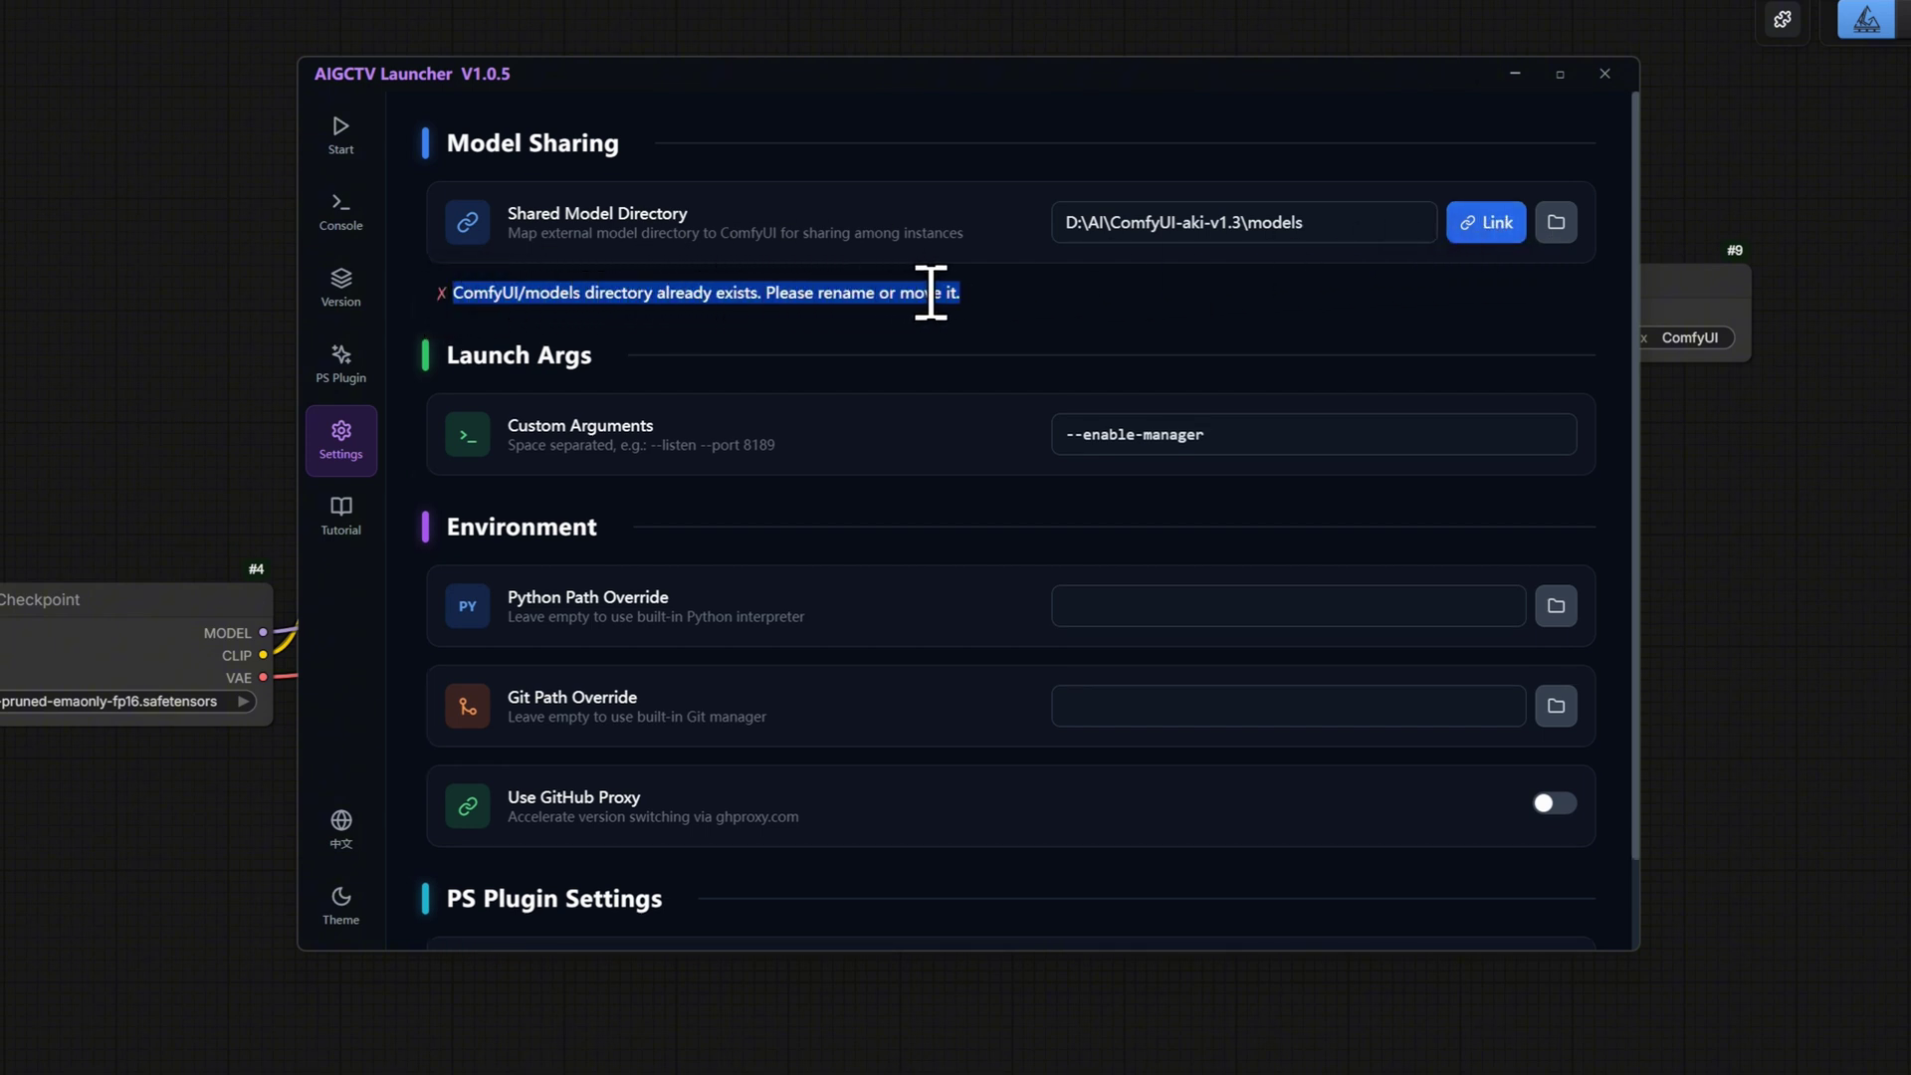
{"action": "left_click", "coordinate": [967, 291]}
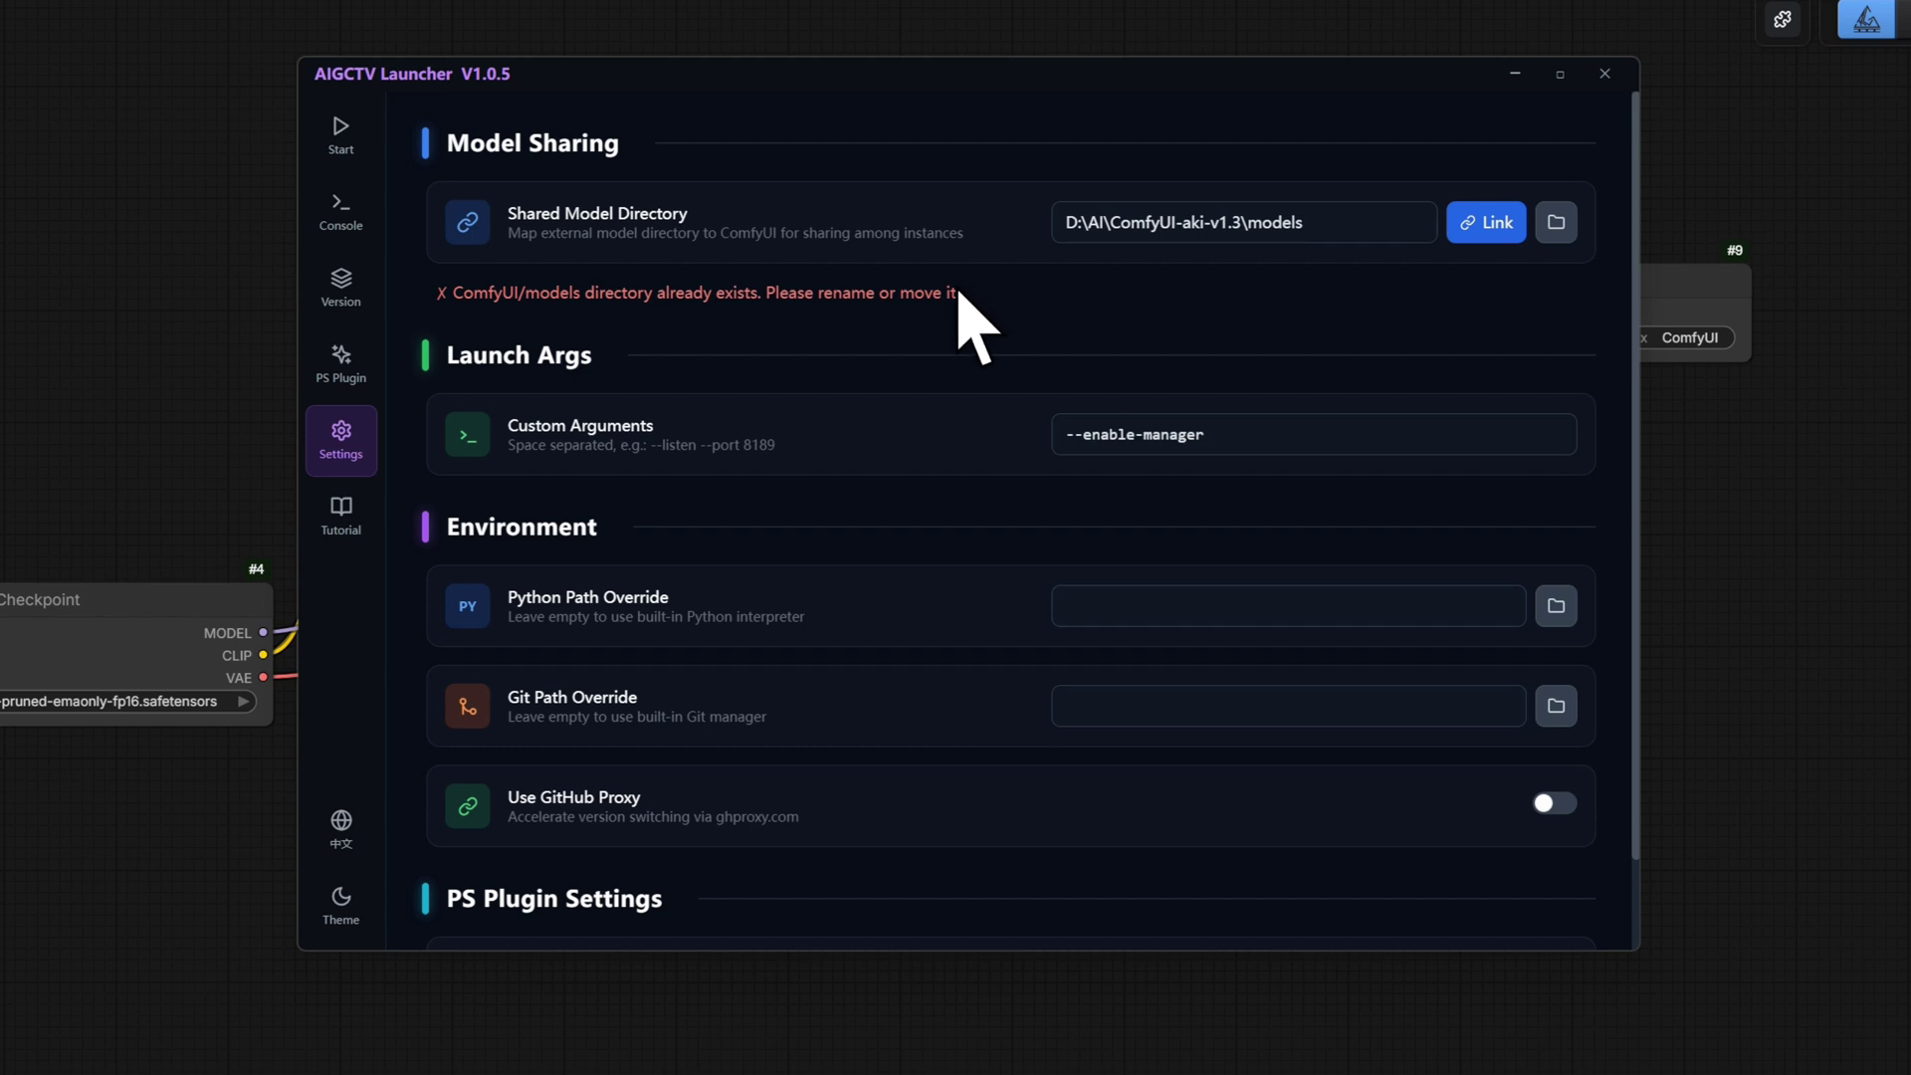
Rename ComfyUI's models folder to models1, link the shared directory, and check the checkpoint models.
{"action": "key", "text": "alt+Tab"}
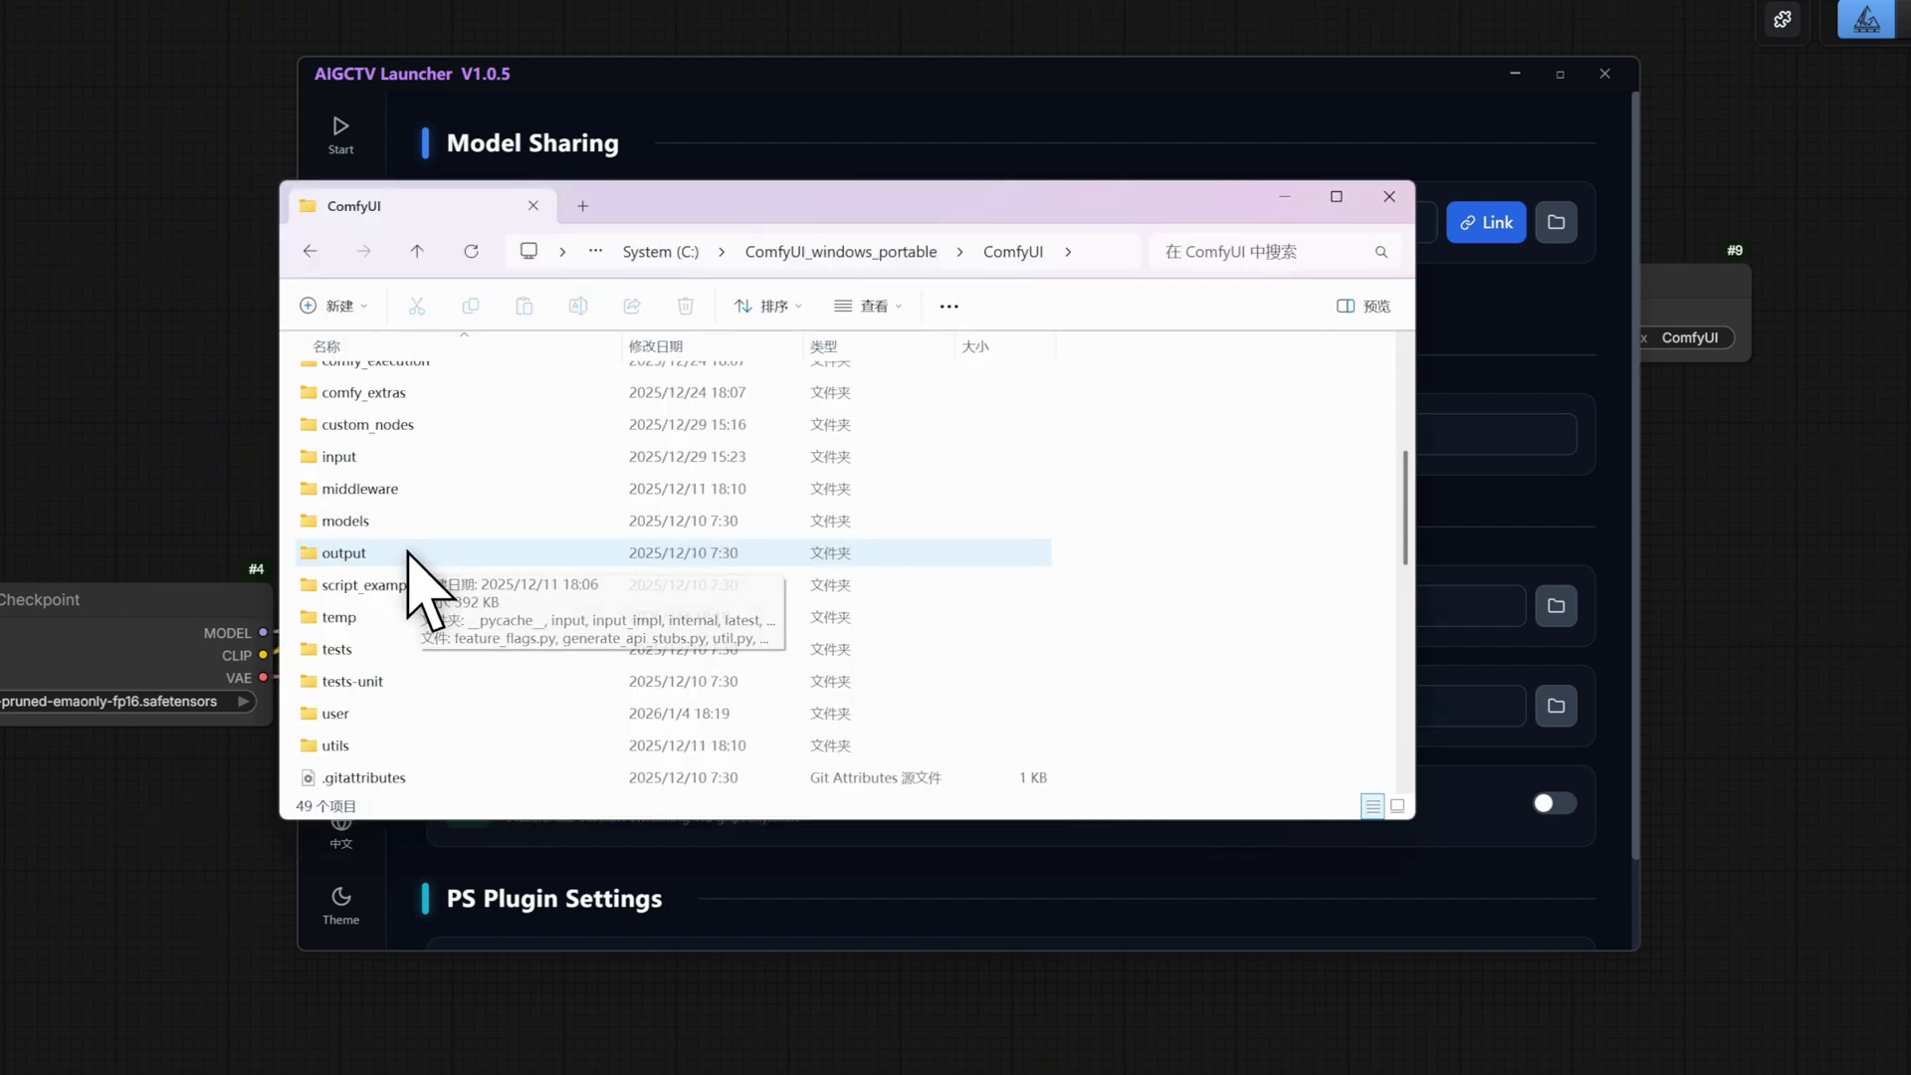
{"action": "left_click", "coordinate": [365, 521]}
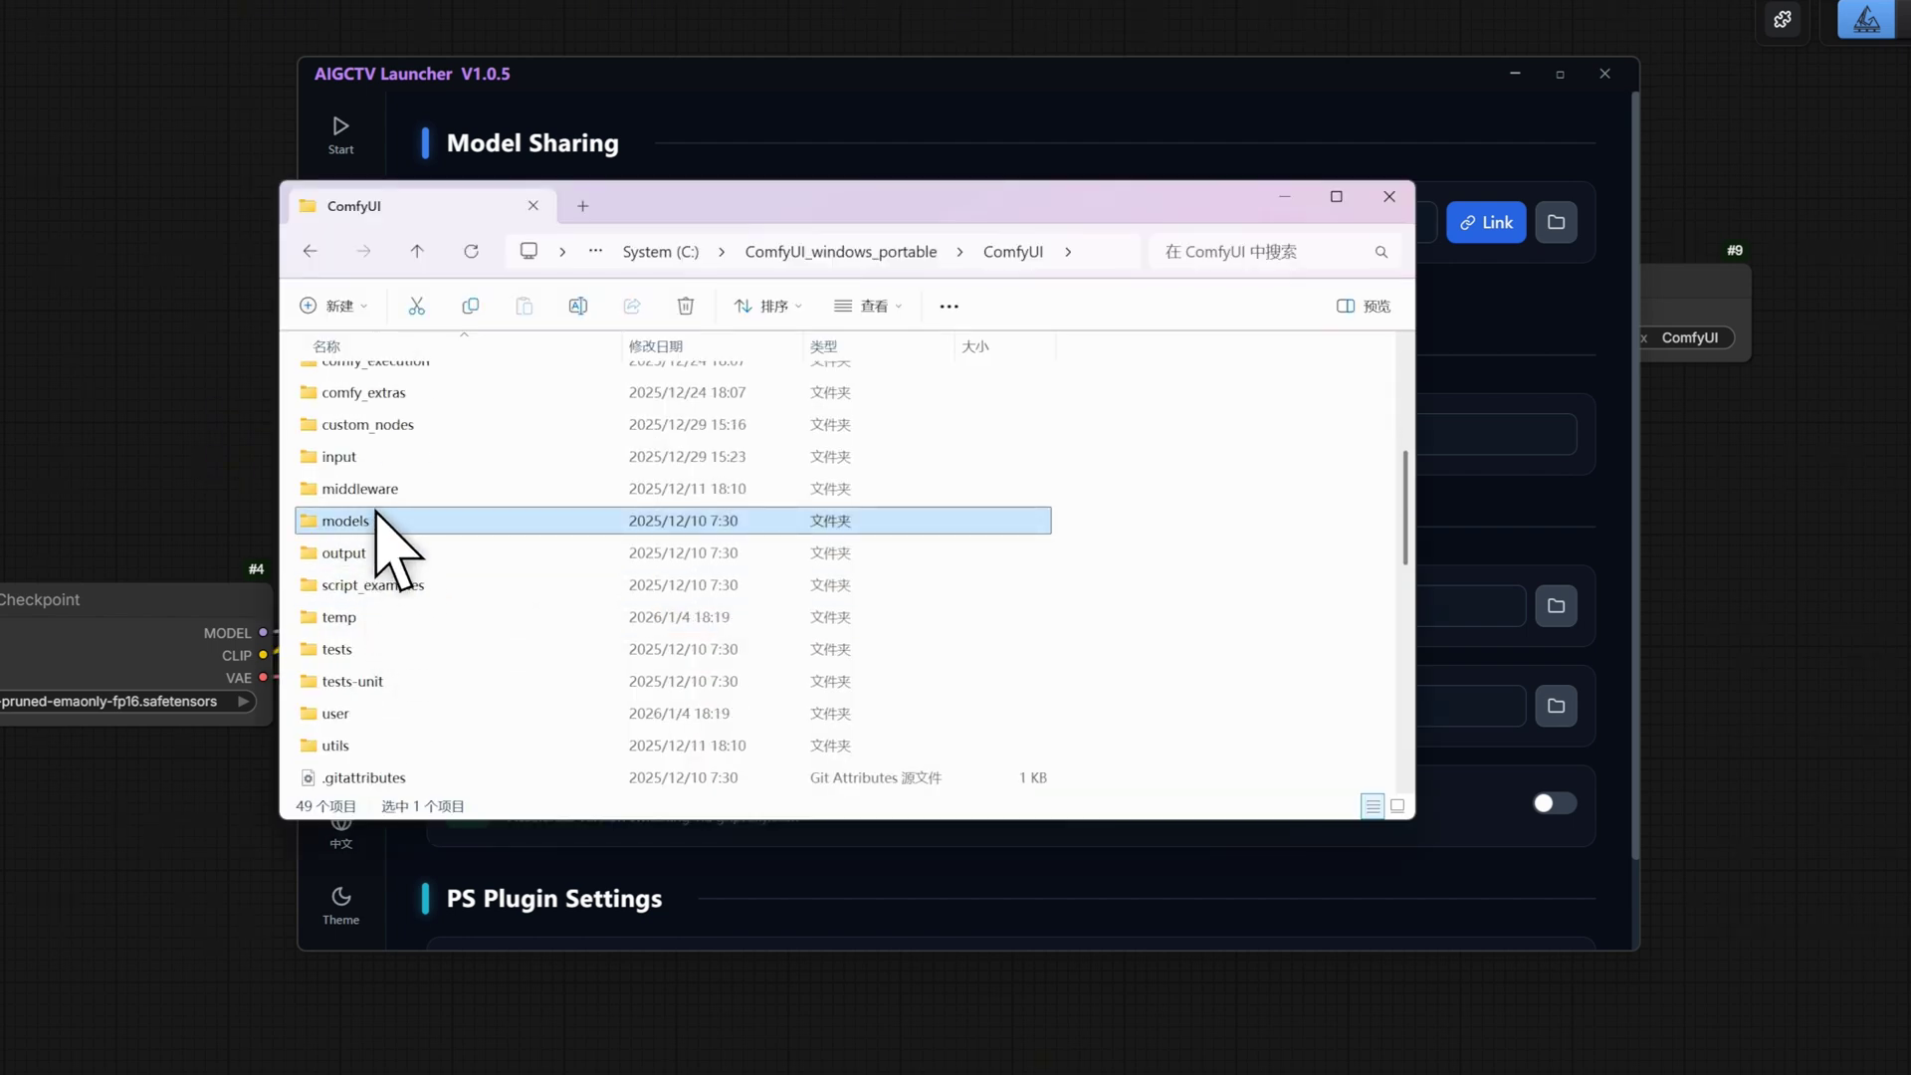
{"action": "left_click", "coordinate": [1226, 556]}
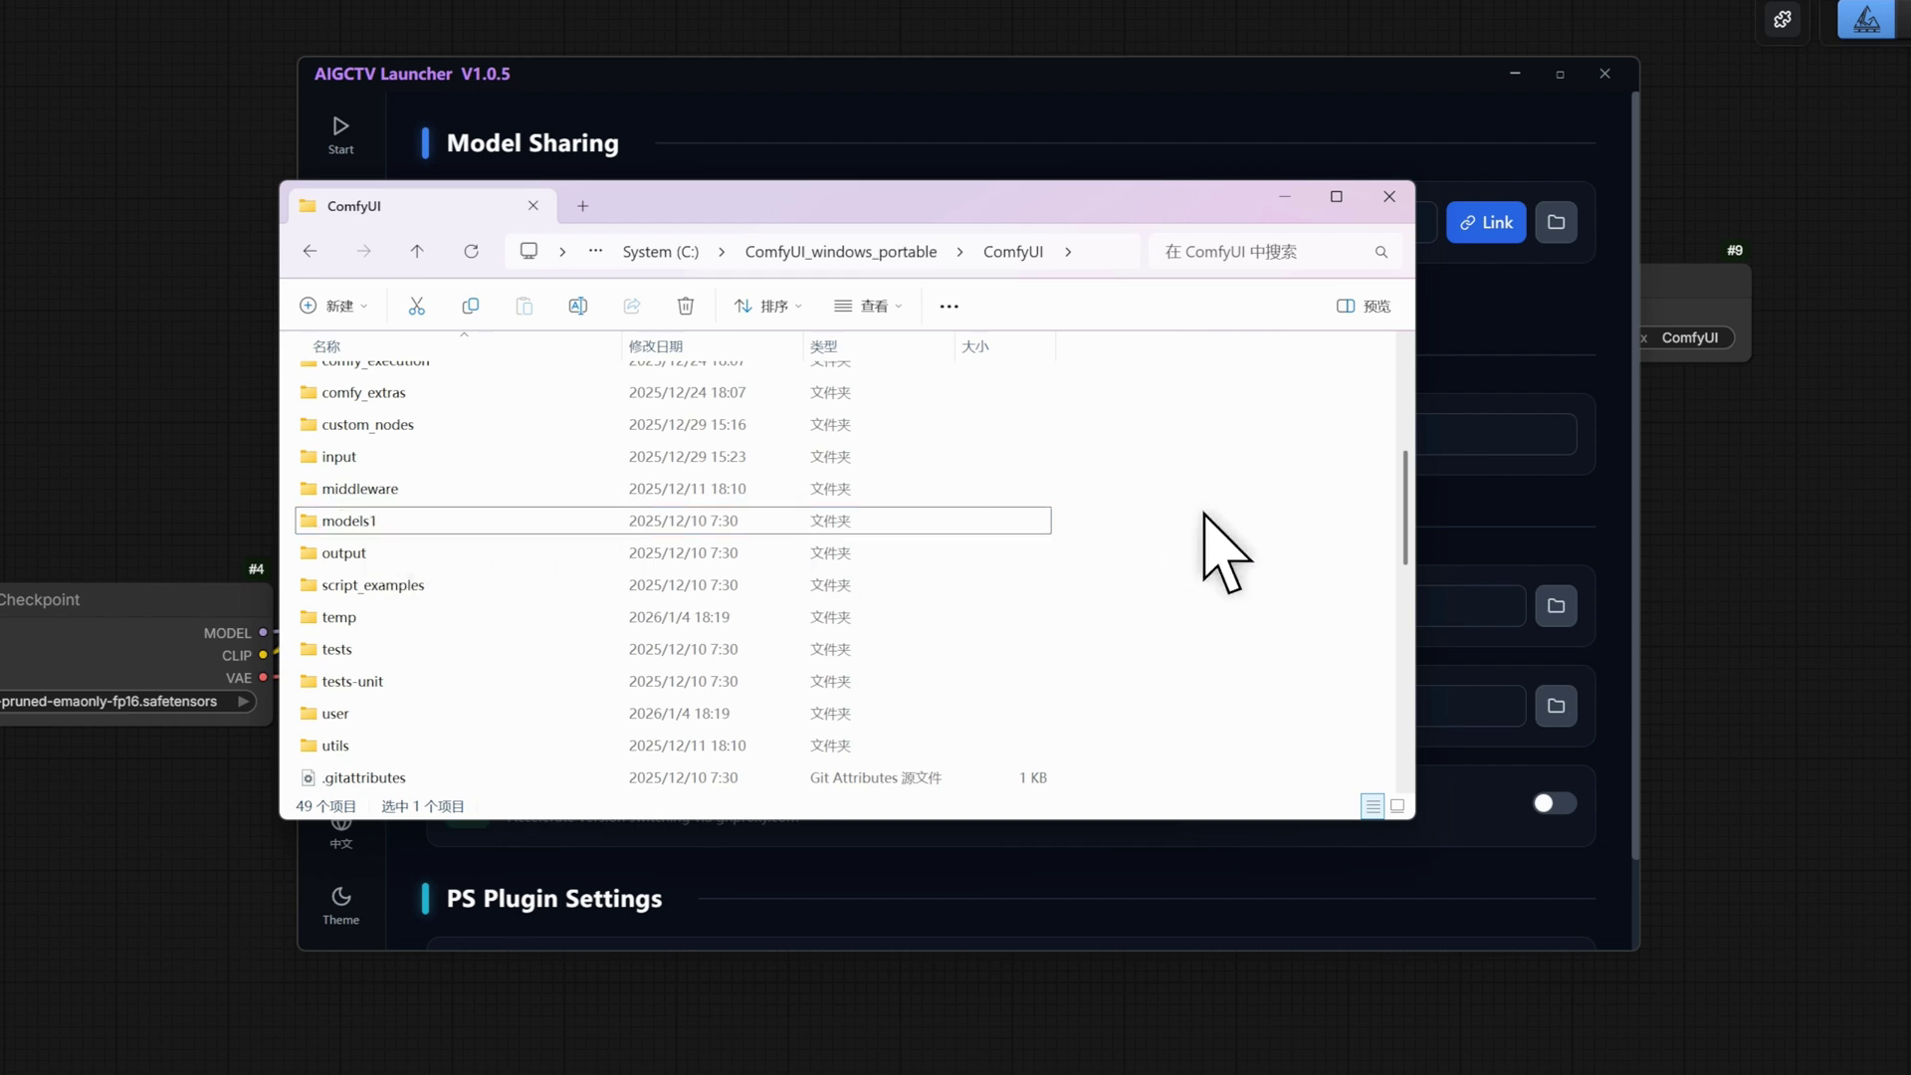
{"action": "key", "text": "alt+Tab"}
{"action": "left_click", "coordinate": [1486, 223]}
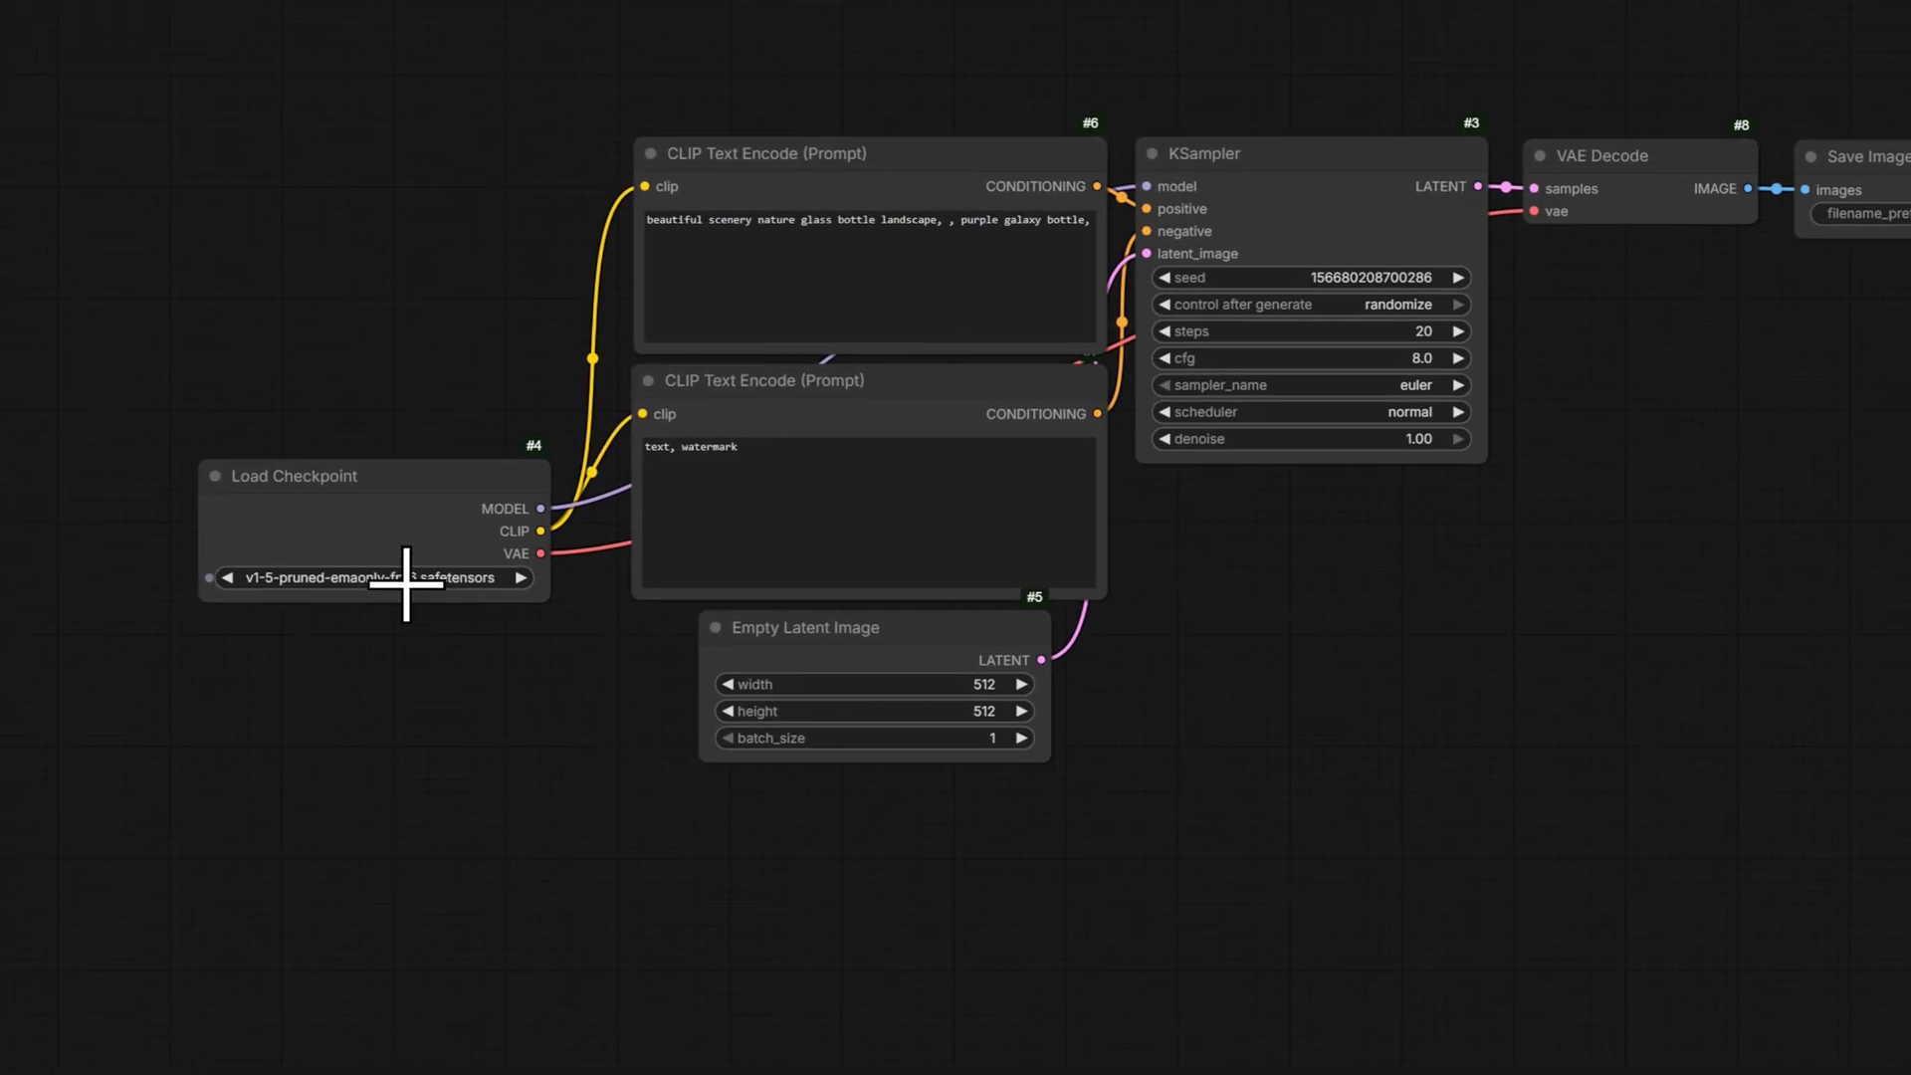
{"action": "left_click", "coordinate": [405, 576]}
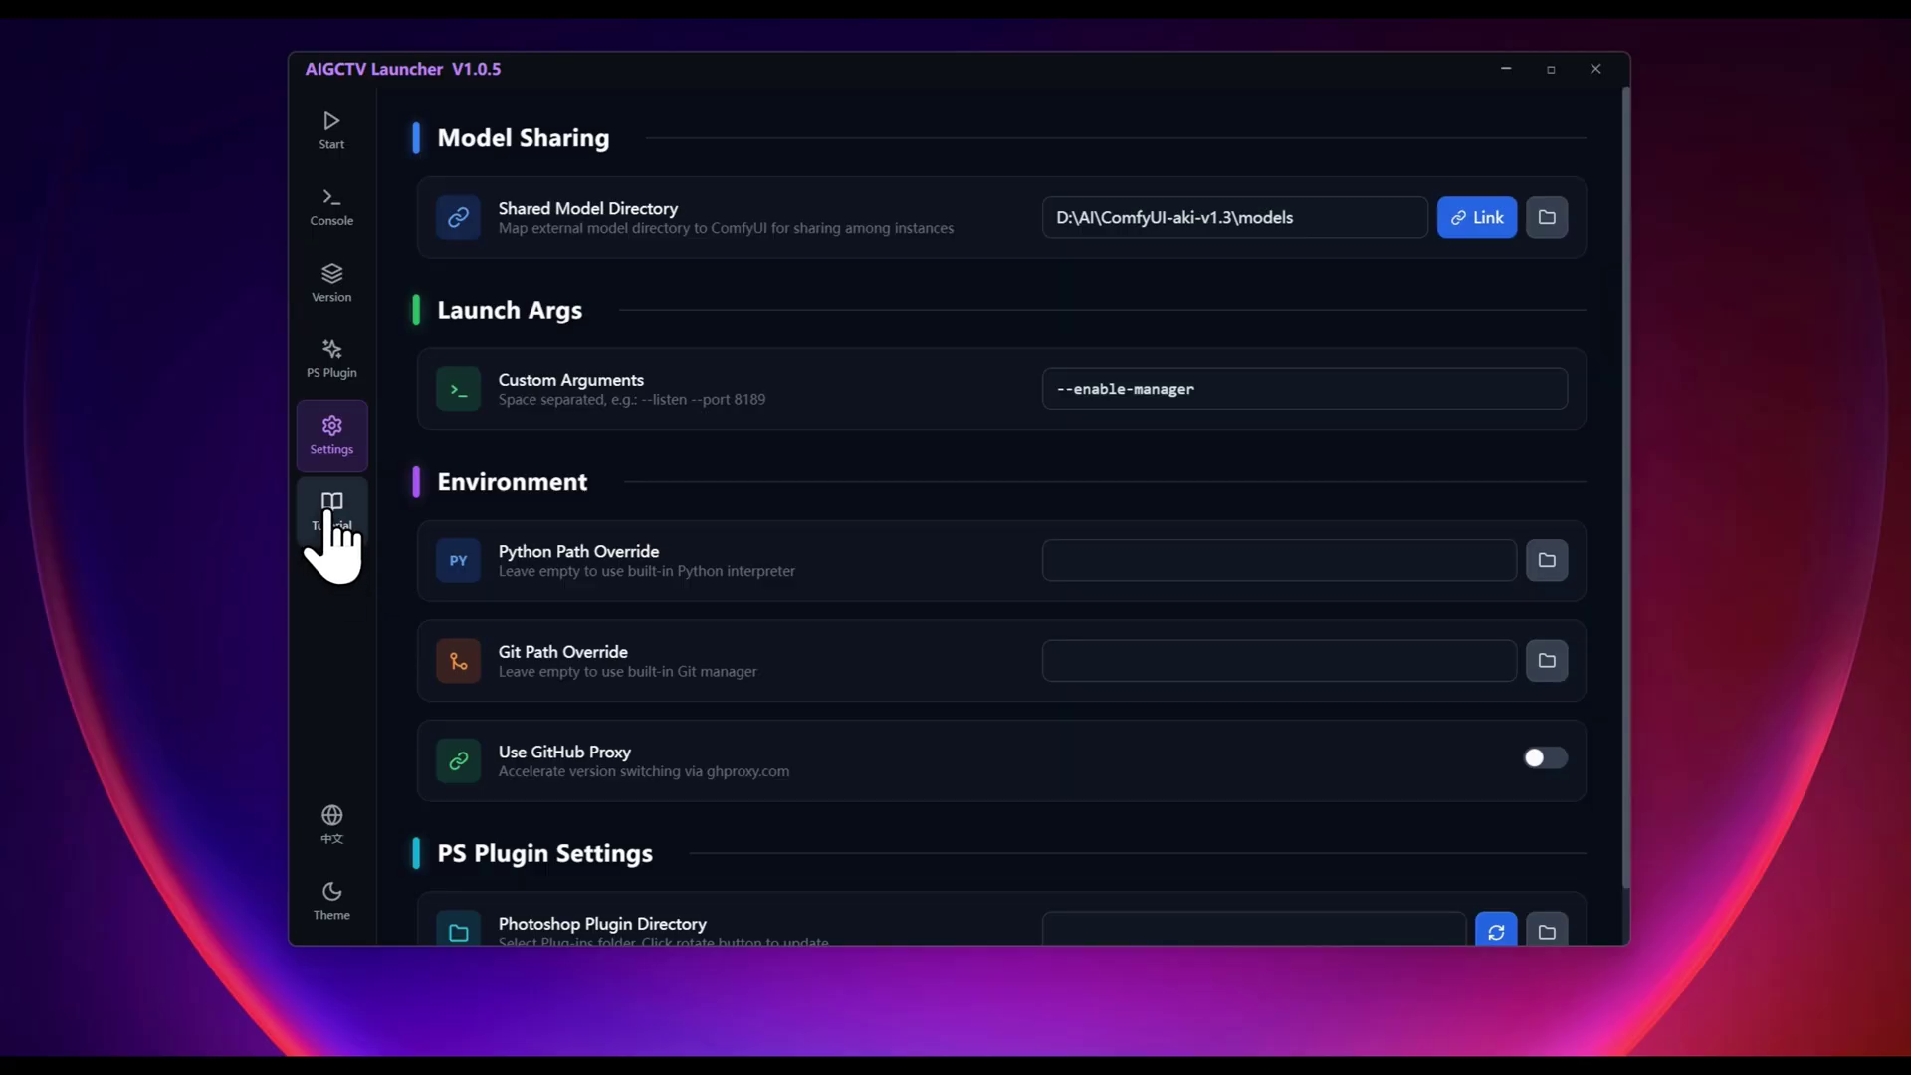
Visit the Tutorial page and AIGCTV YouTube channel, try the light theme, and return to dark Start.
{"action": "left_click", "coordinate": [334, 517]}
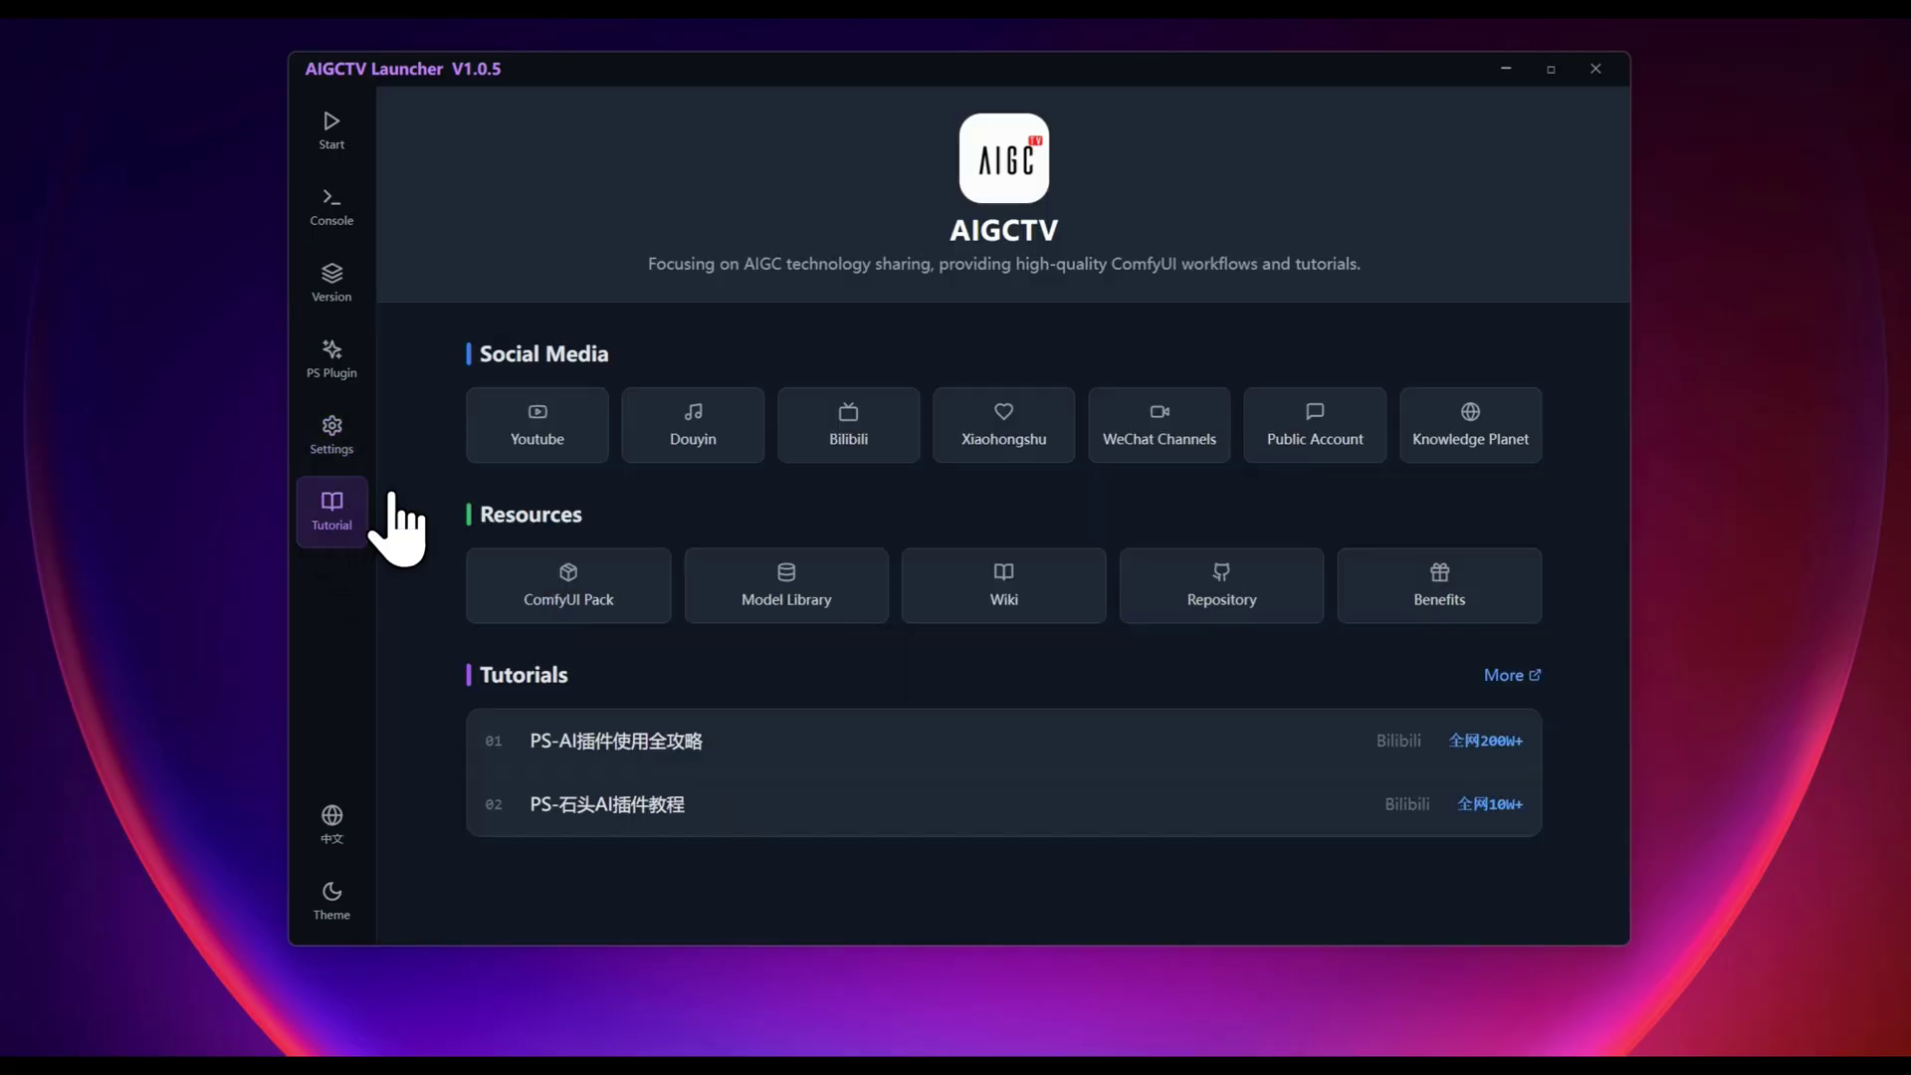
{"action": "left_click", "coordinate": [524, 430]}
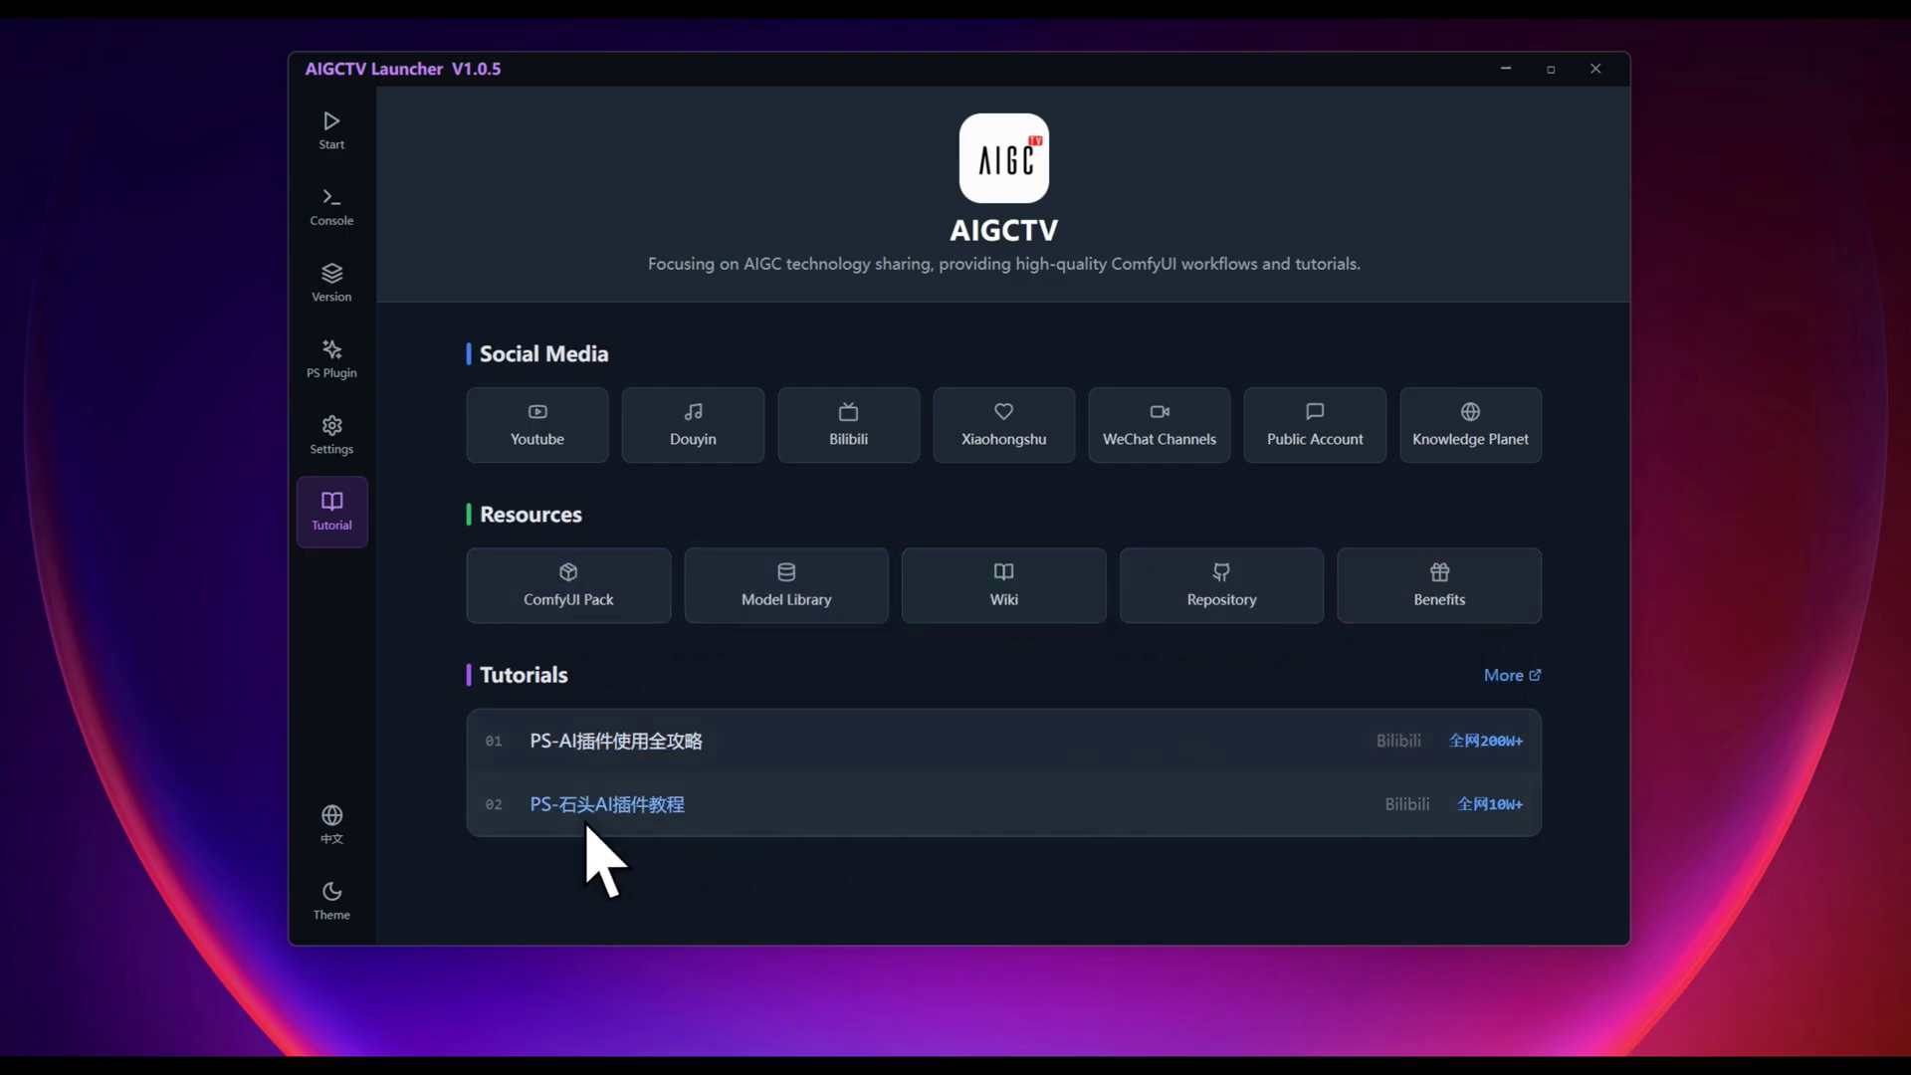
{"action": "left_click", "coordinate": [331, 911]}
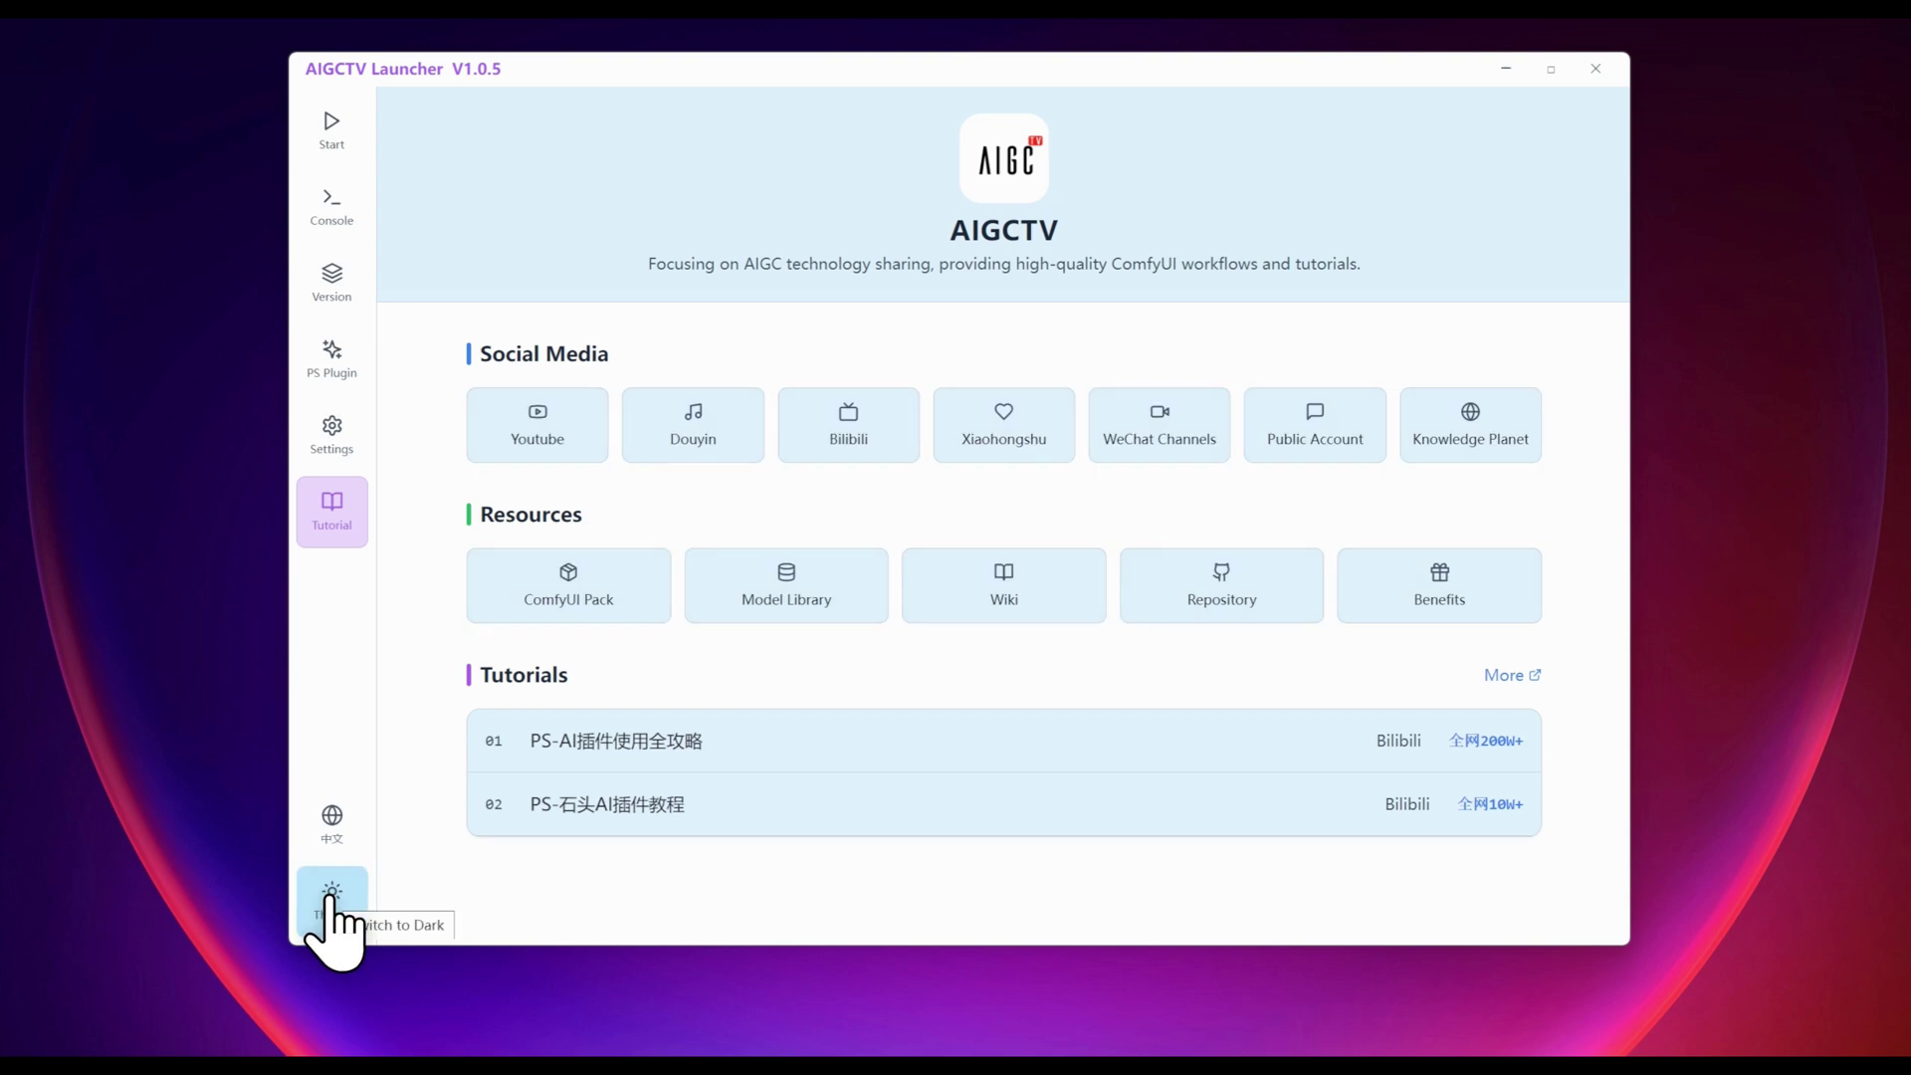
{"action": "left_click", "coordinate": [323, 908]}
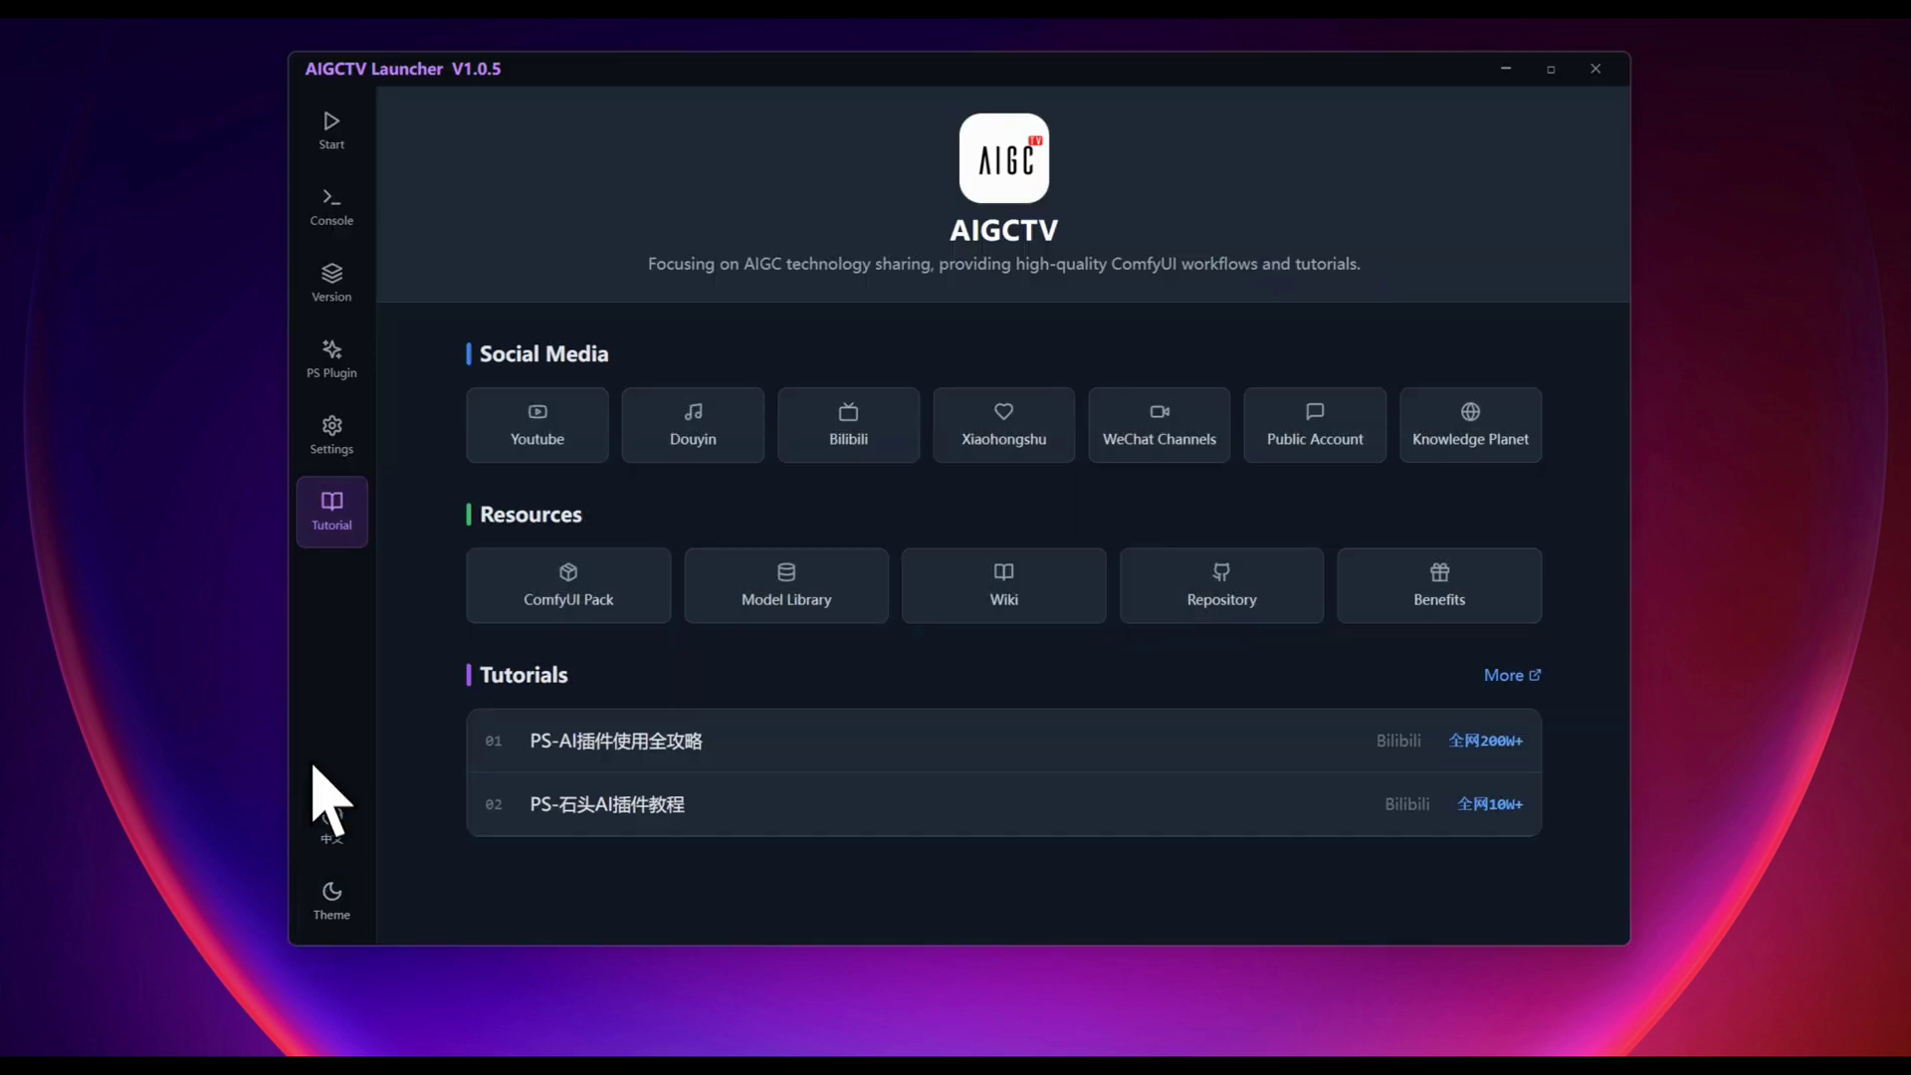
{"action": "left_click", "coordinate": [332, 147]}
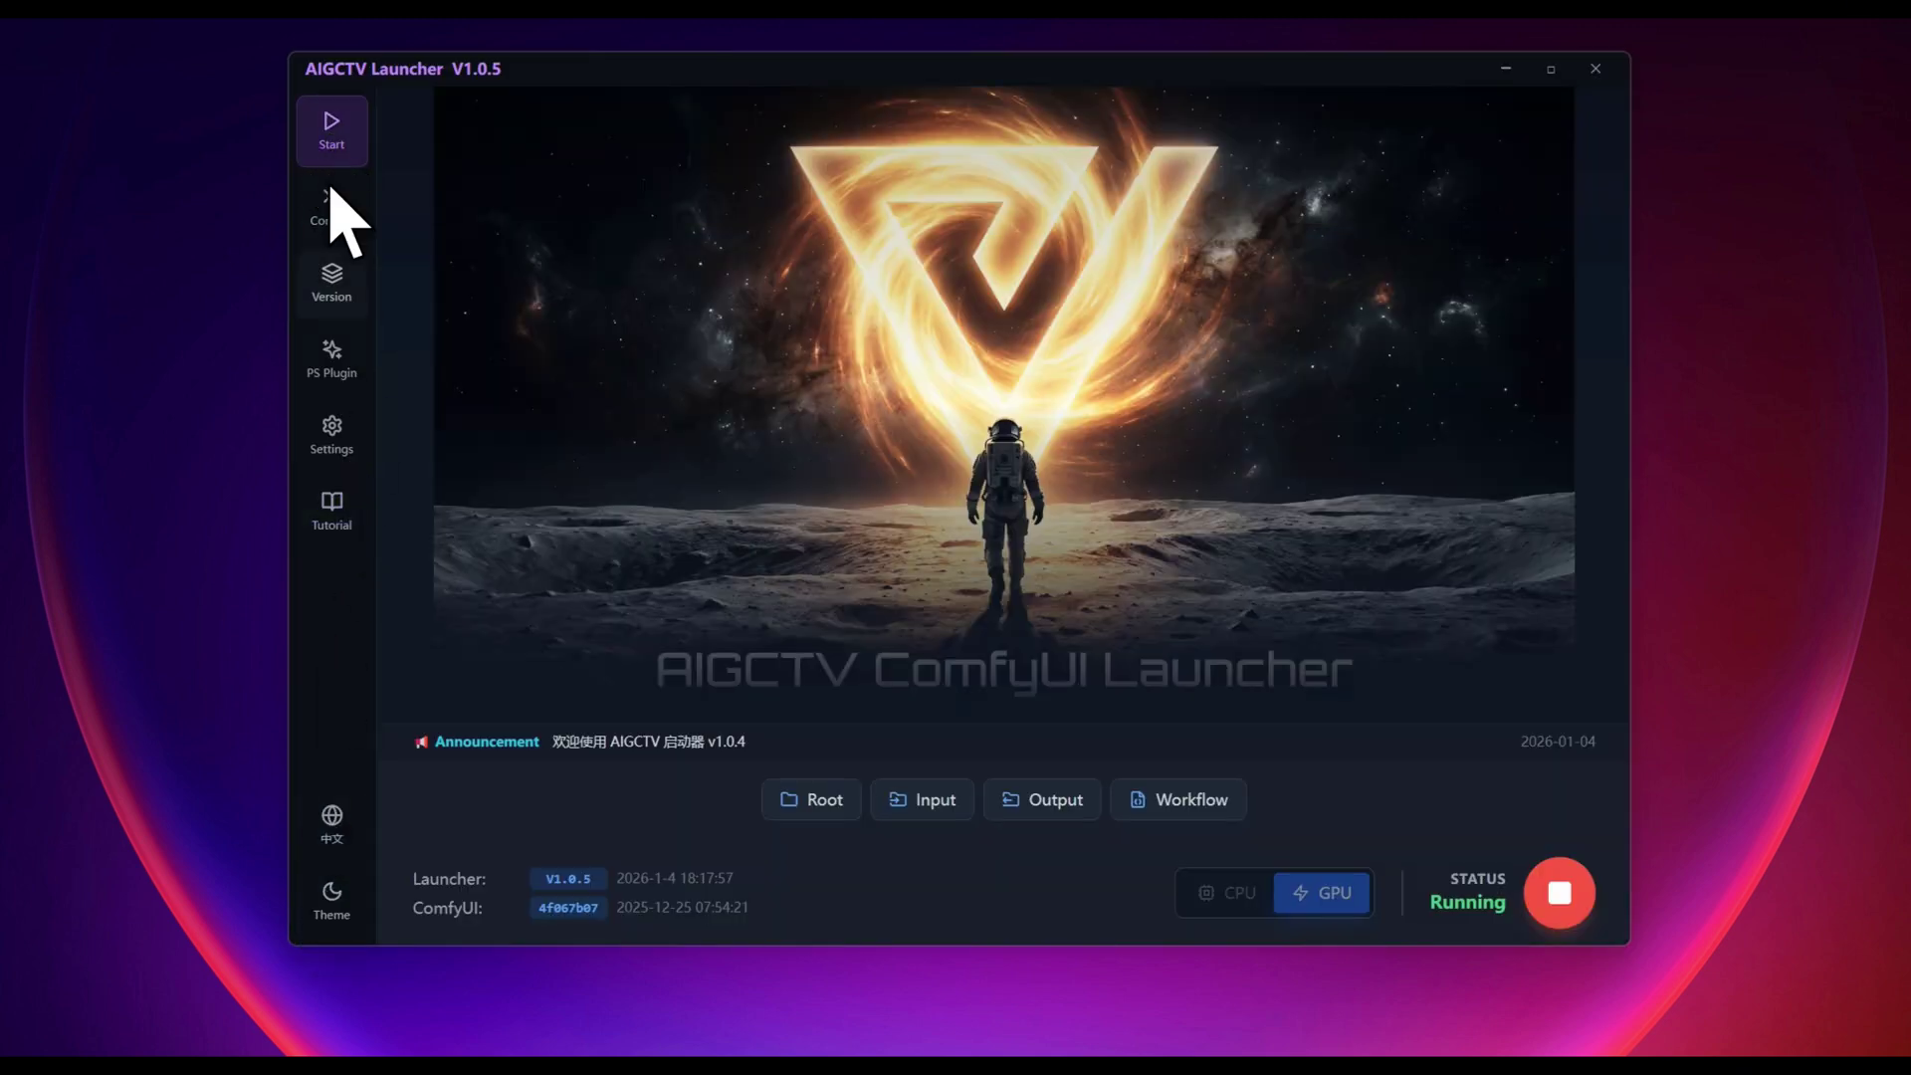
{"action": "left_click", "coordinate": [332, 896]}
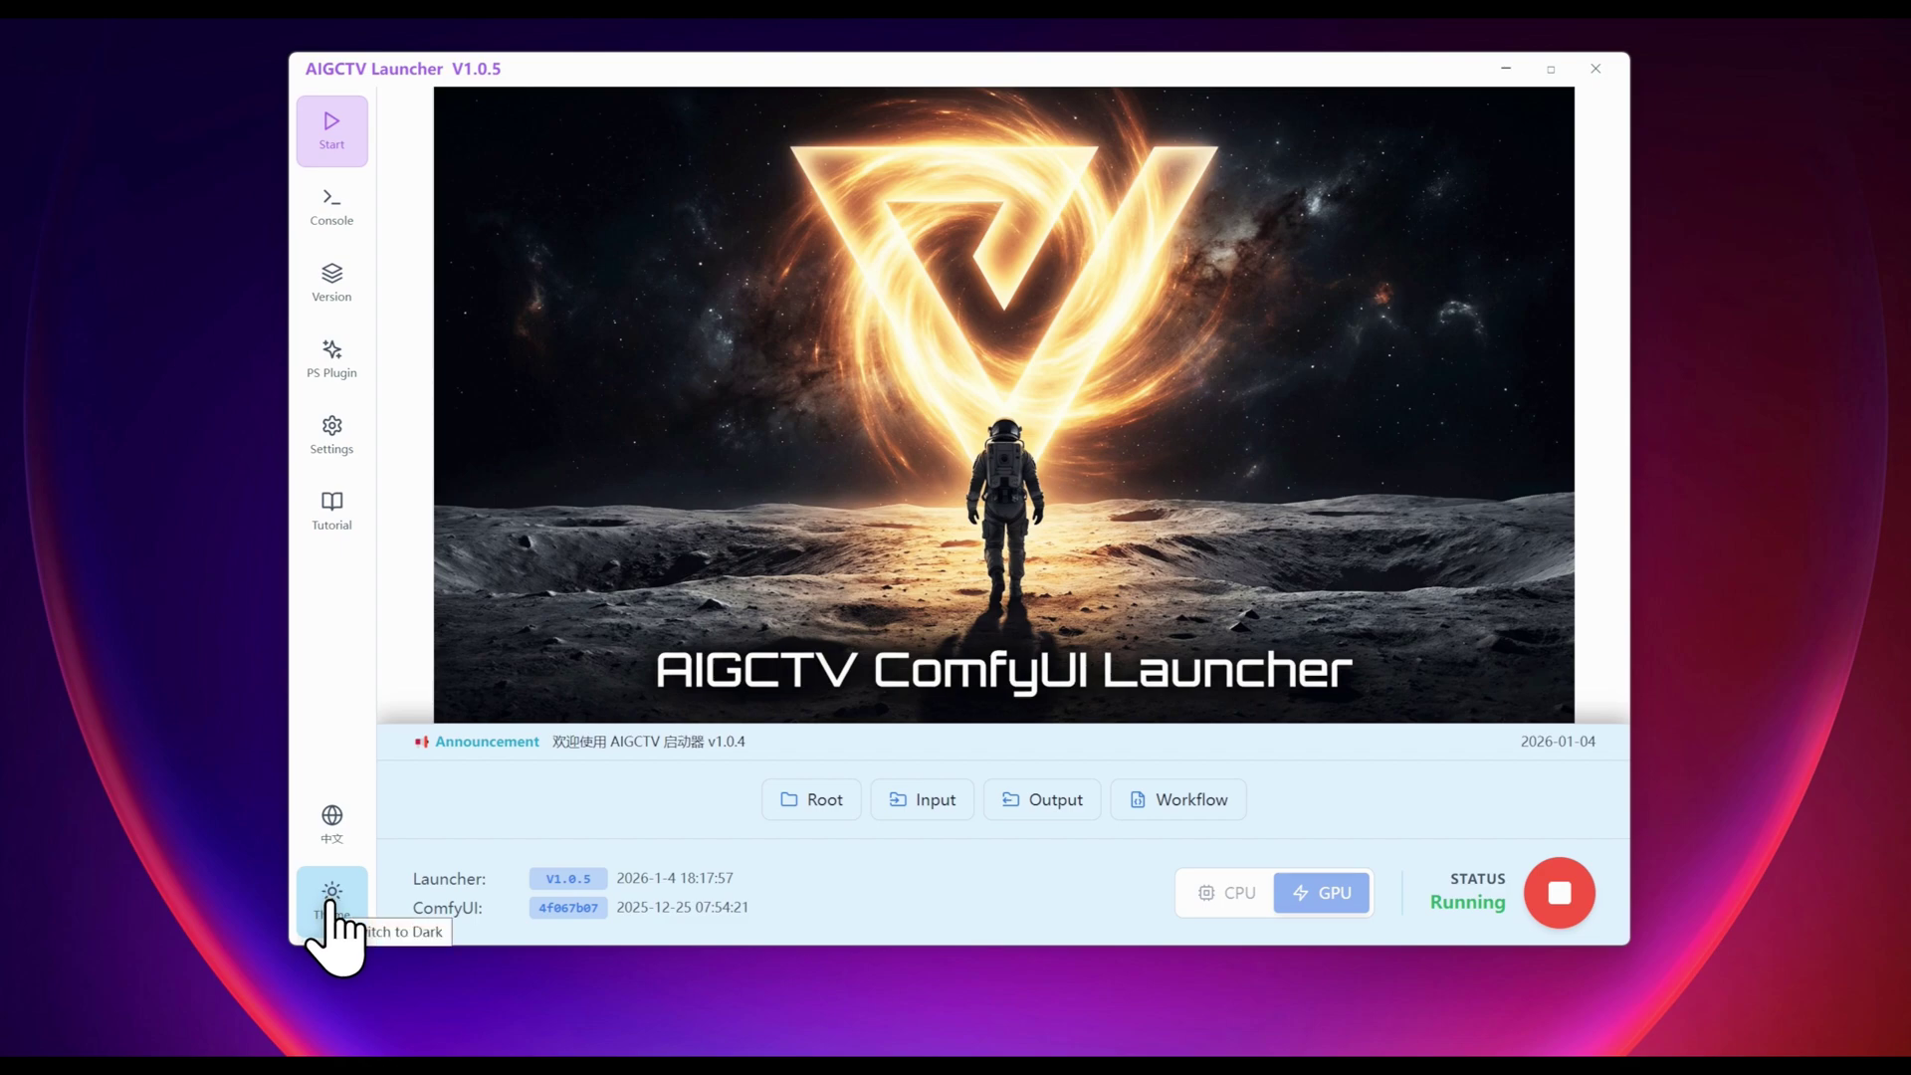
{"action": "left_click", "coordinate": [330, 906]}
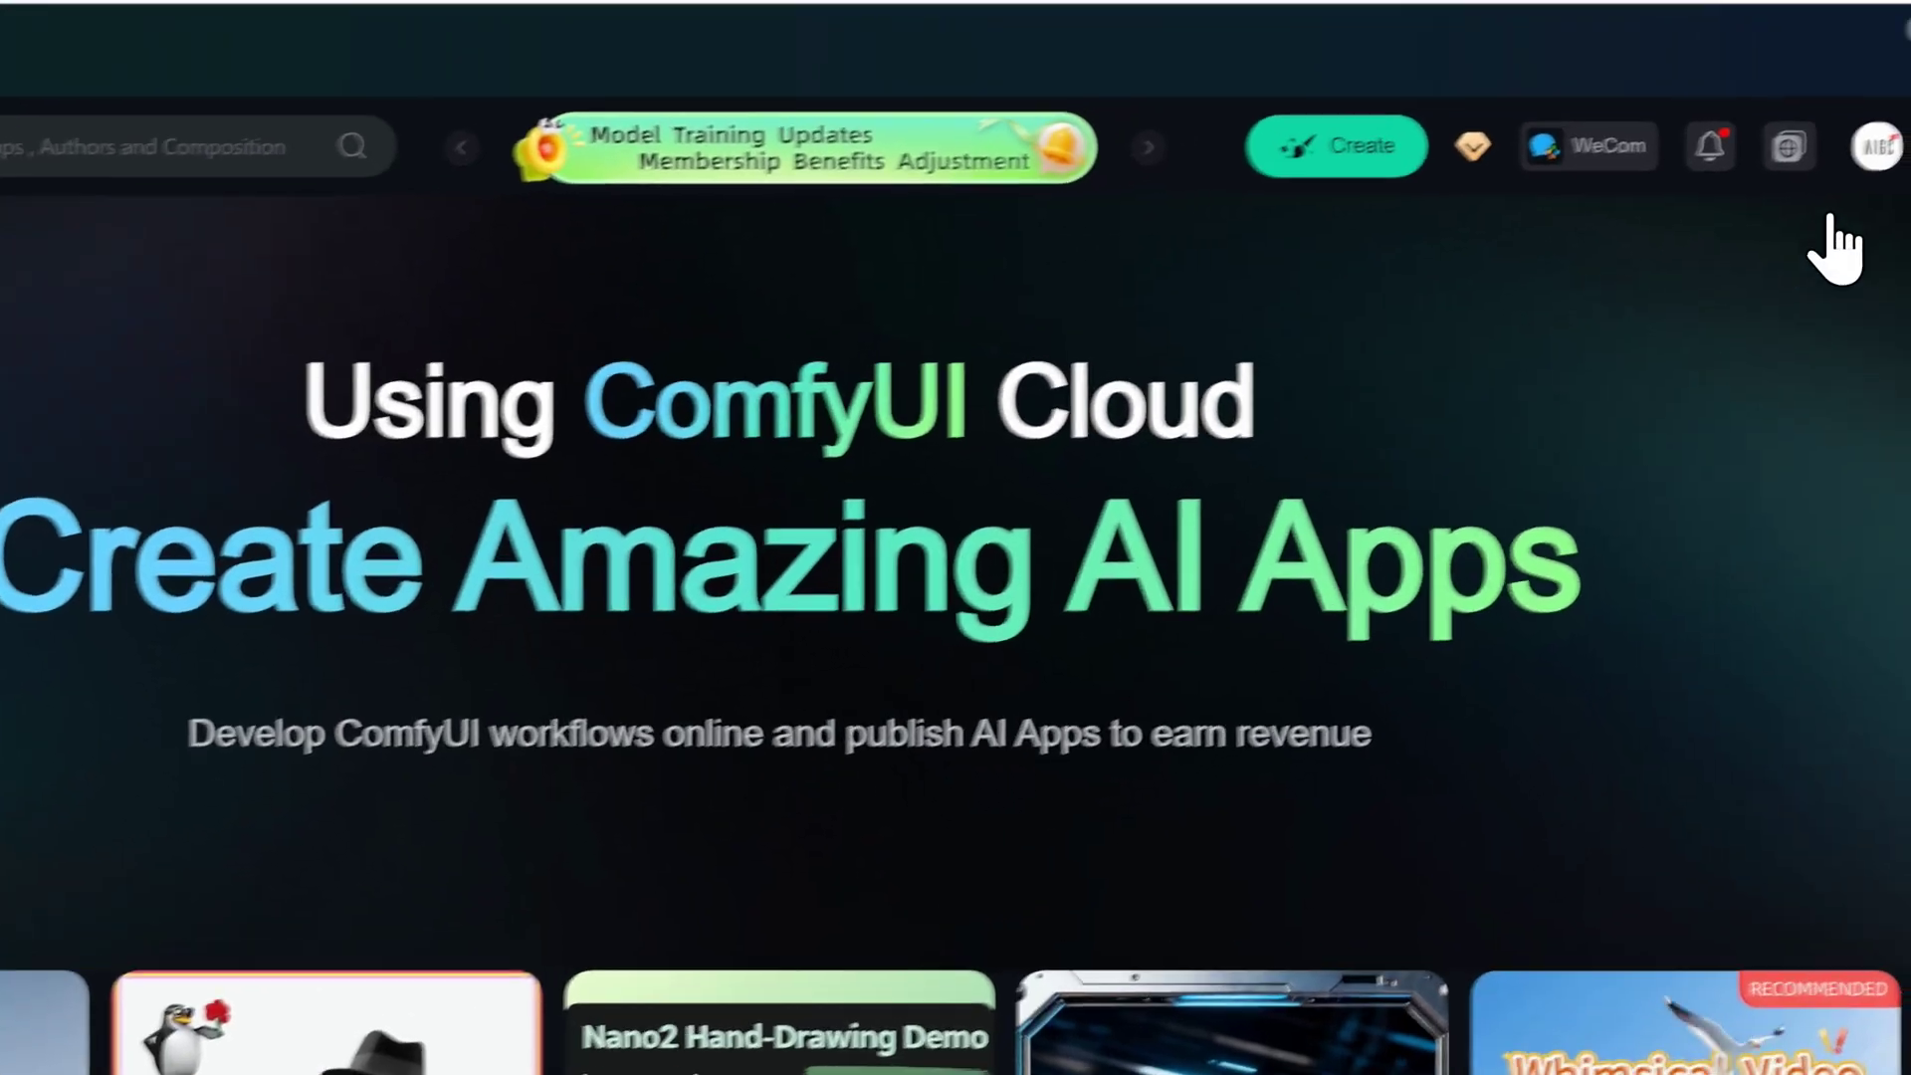
Copy the RunningHub API key into the launcher, refresh account info, and select the app's workflow ID.
{"action": "left_click", "coordinate": [1859, 172]}
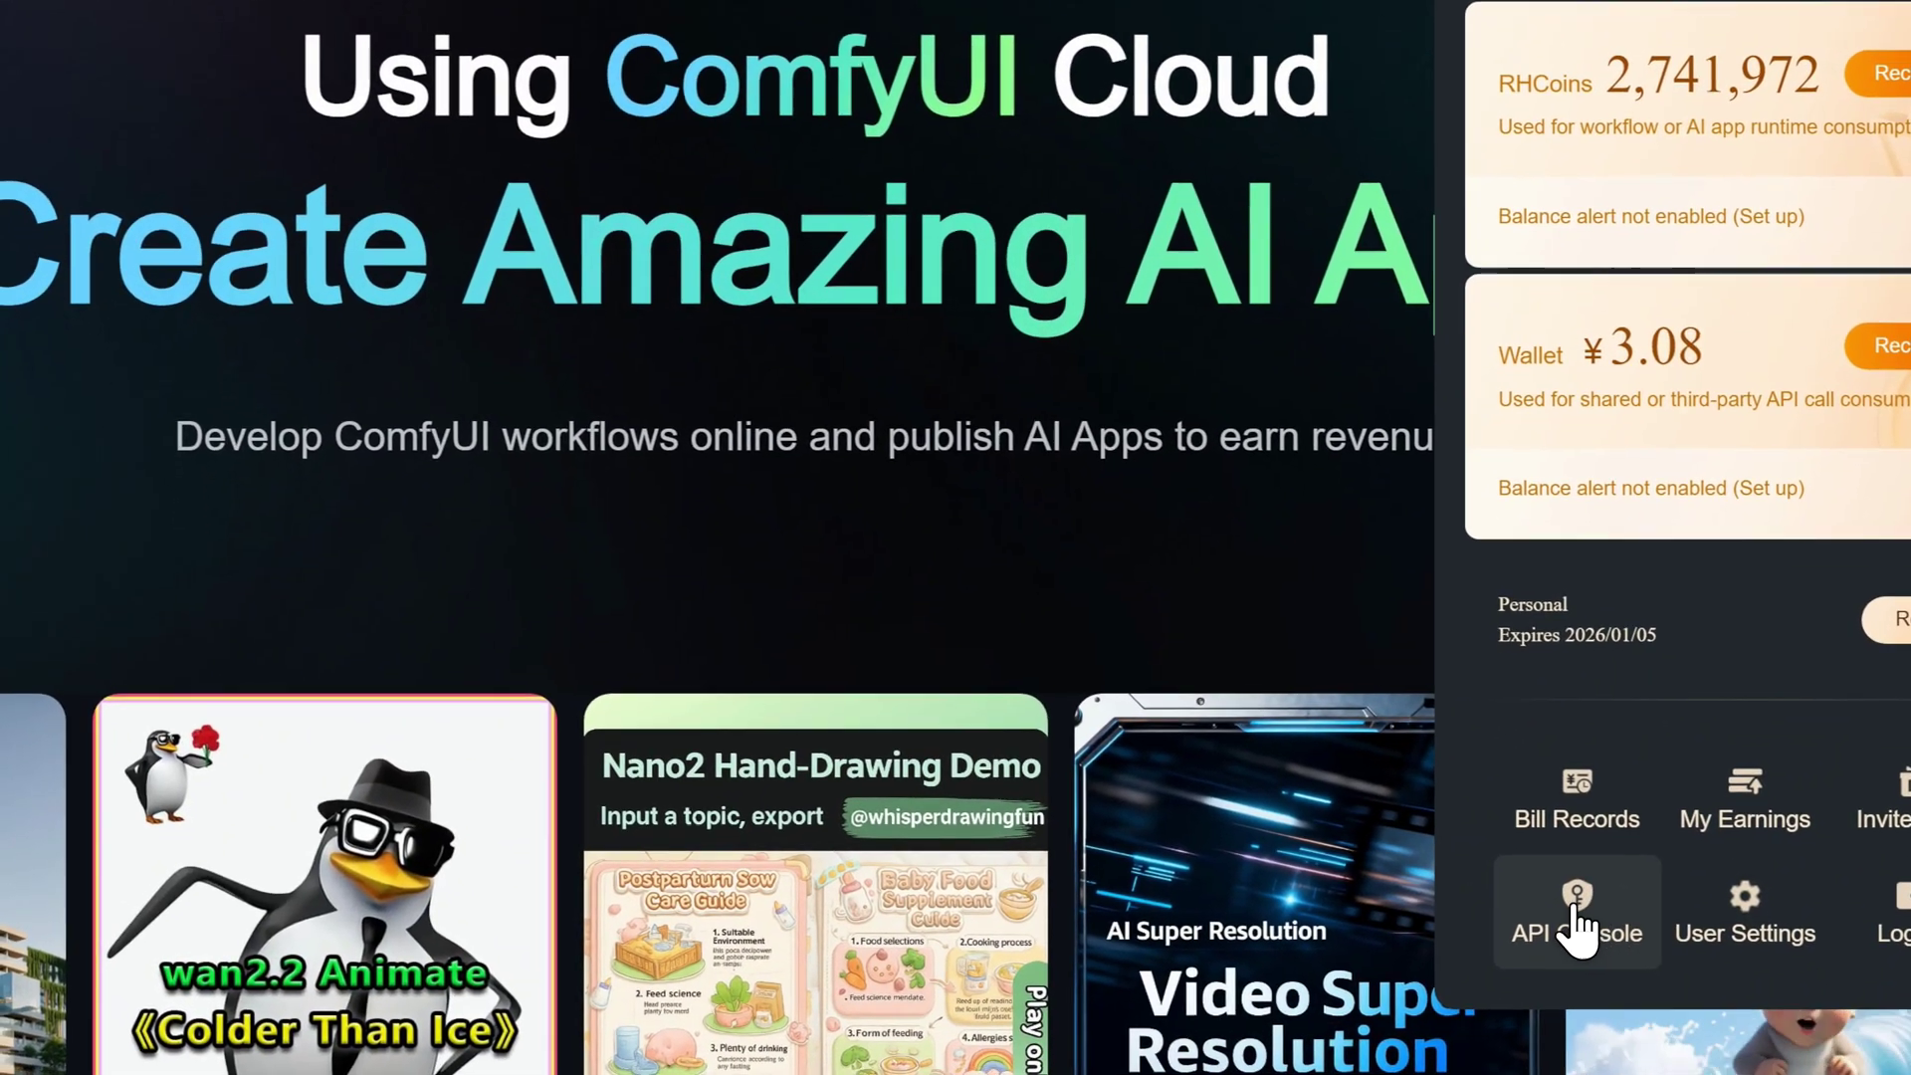
{"action": "left_click", "coordinate": [1568, 896]}
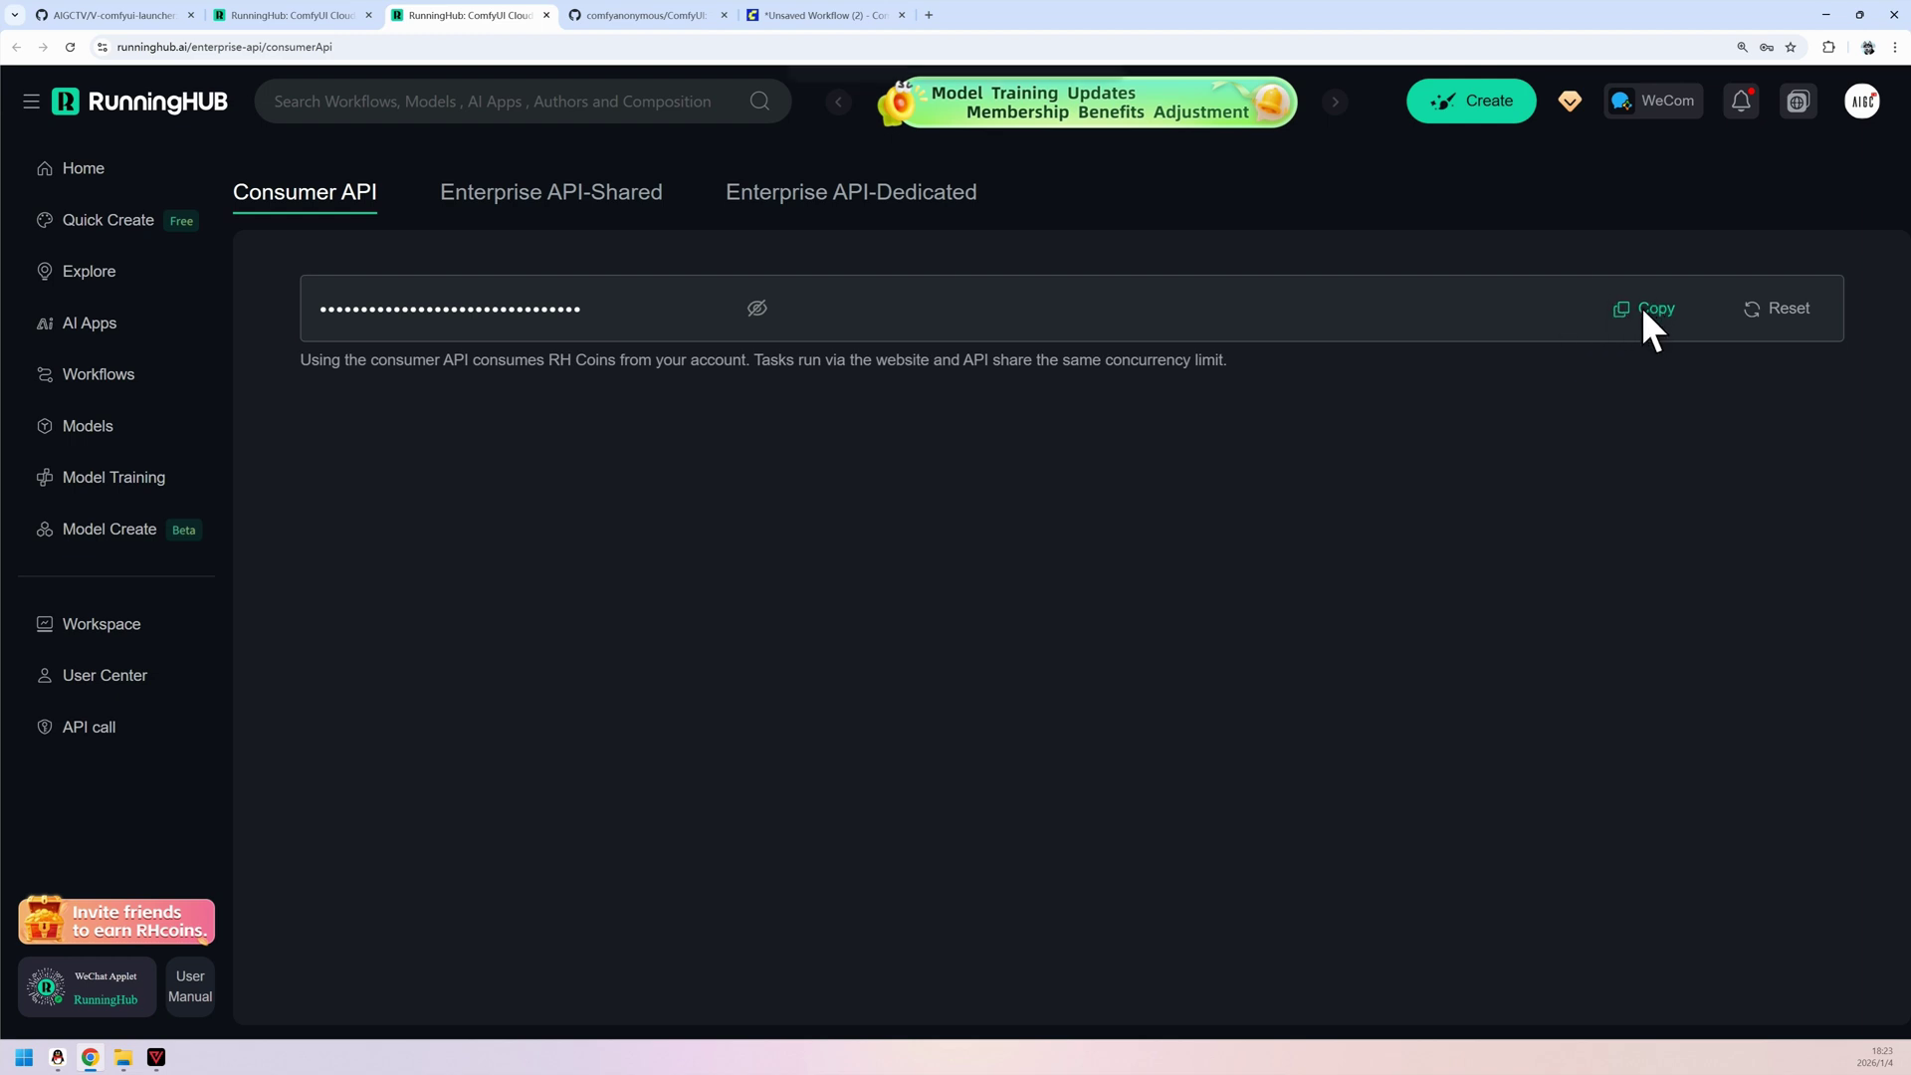
{"action": "left_click", "coordinate": [1645, 310]}
{"action": "key", "text": "alt+Tab"}
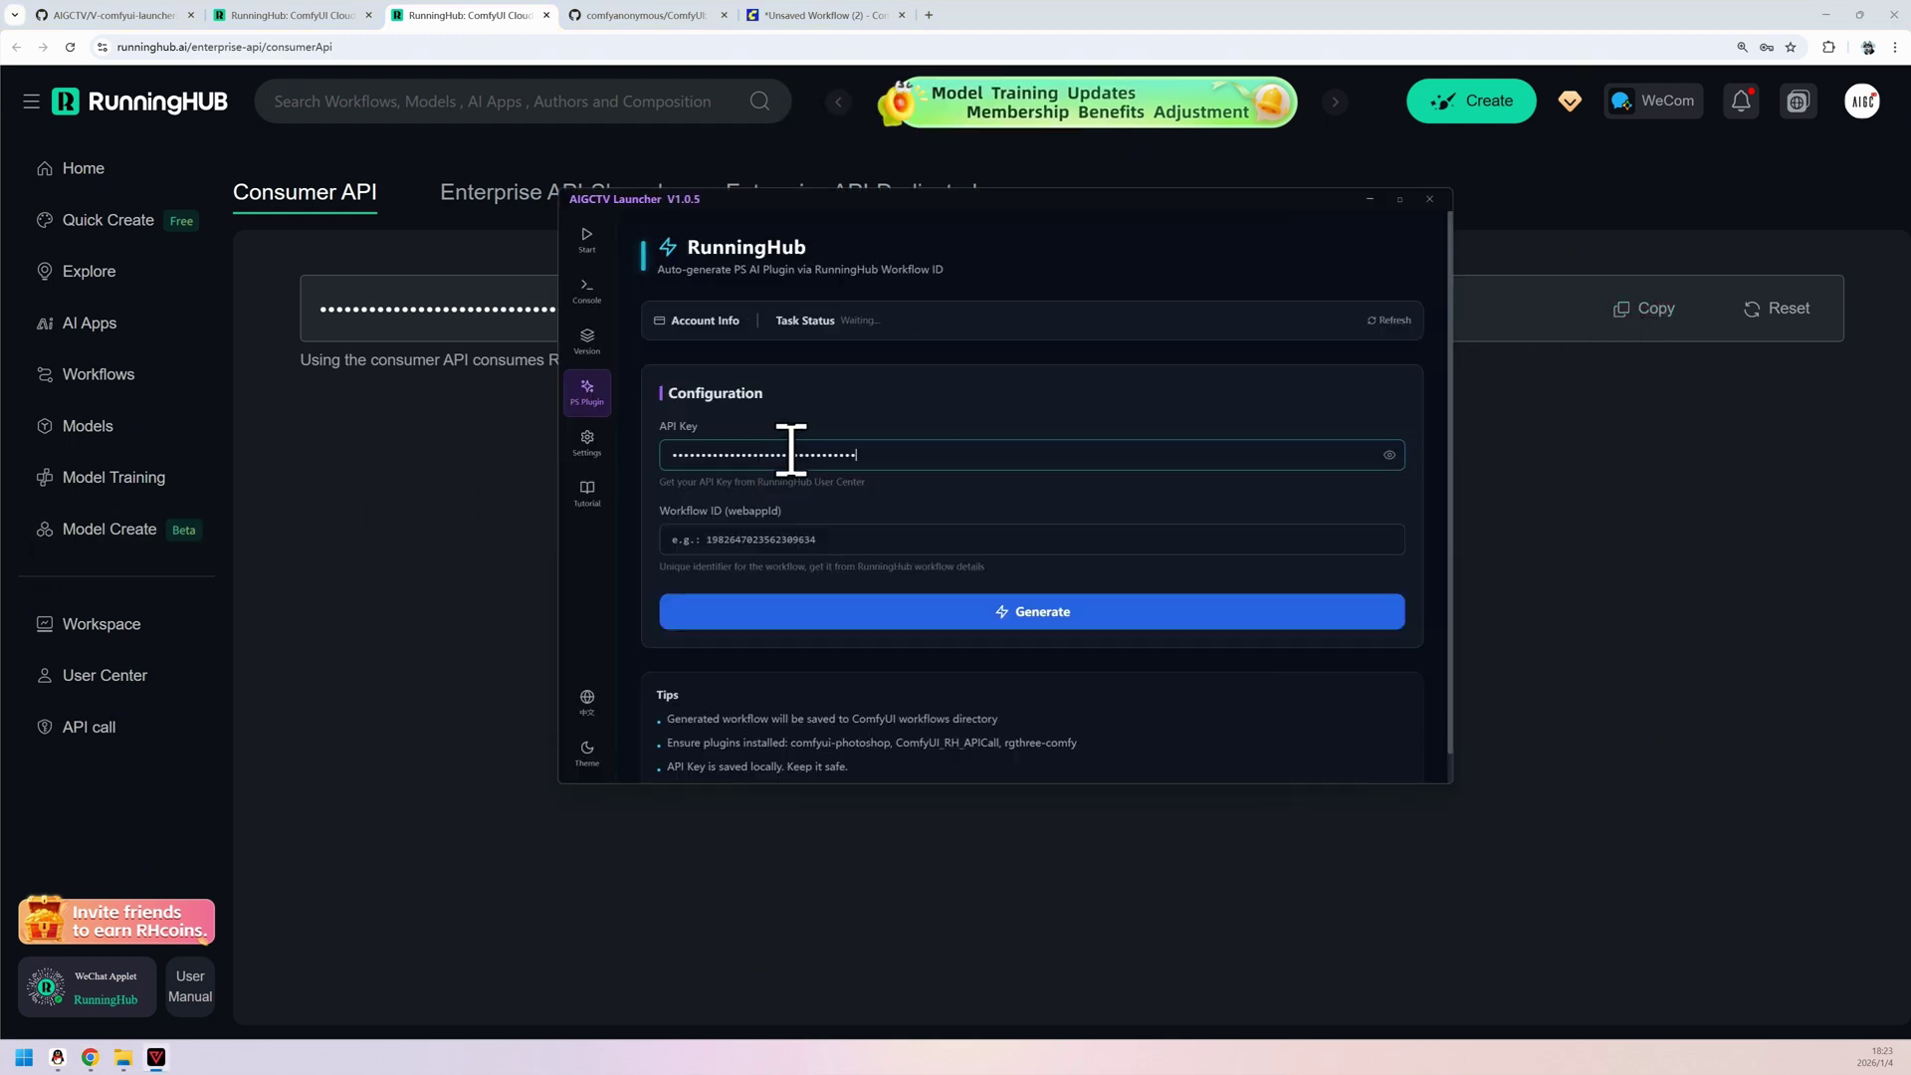
{"action": "left_click", "coordinate": [1382, 323]}
{"action": "left_click", "coordinate": [247, 47]}
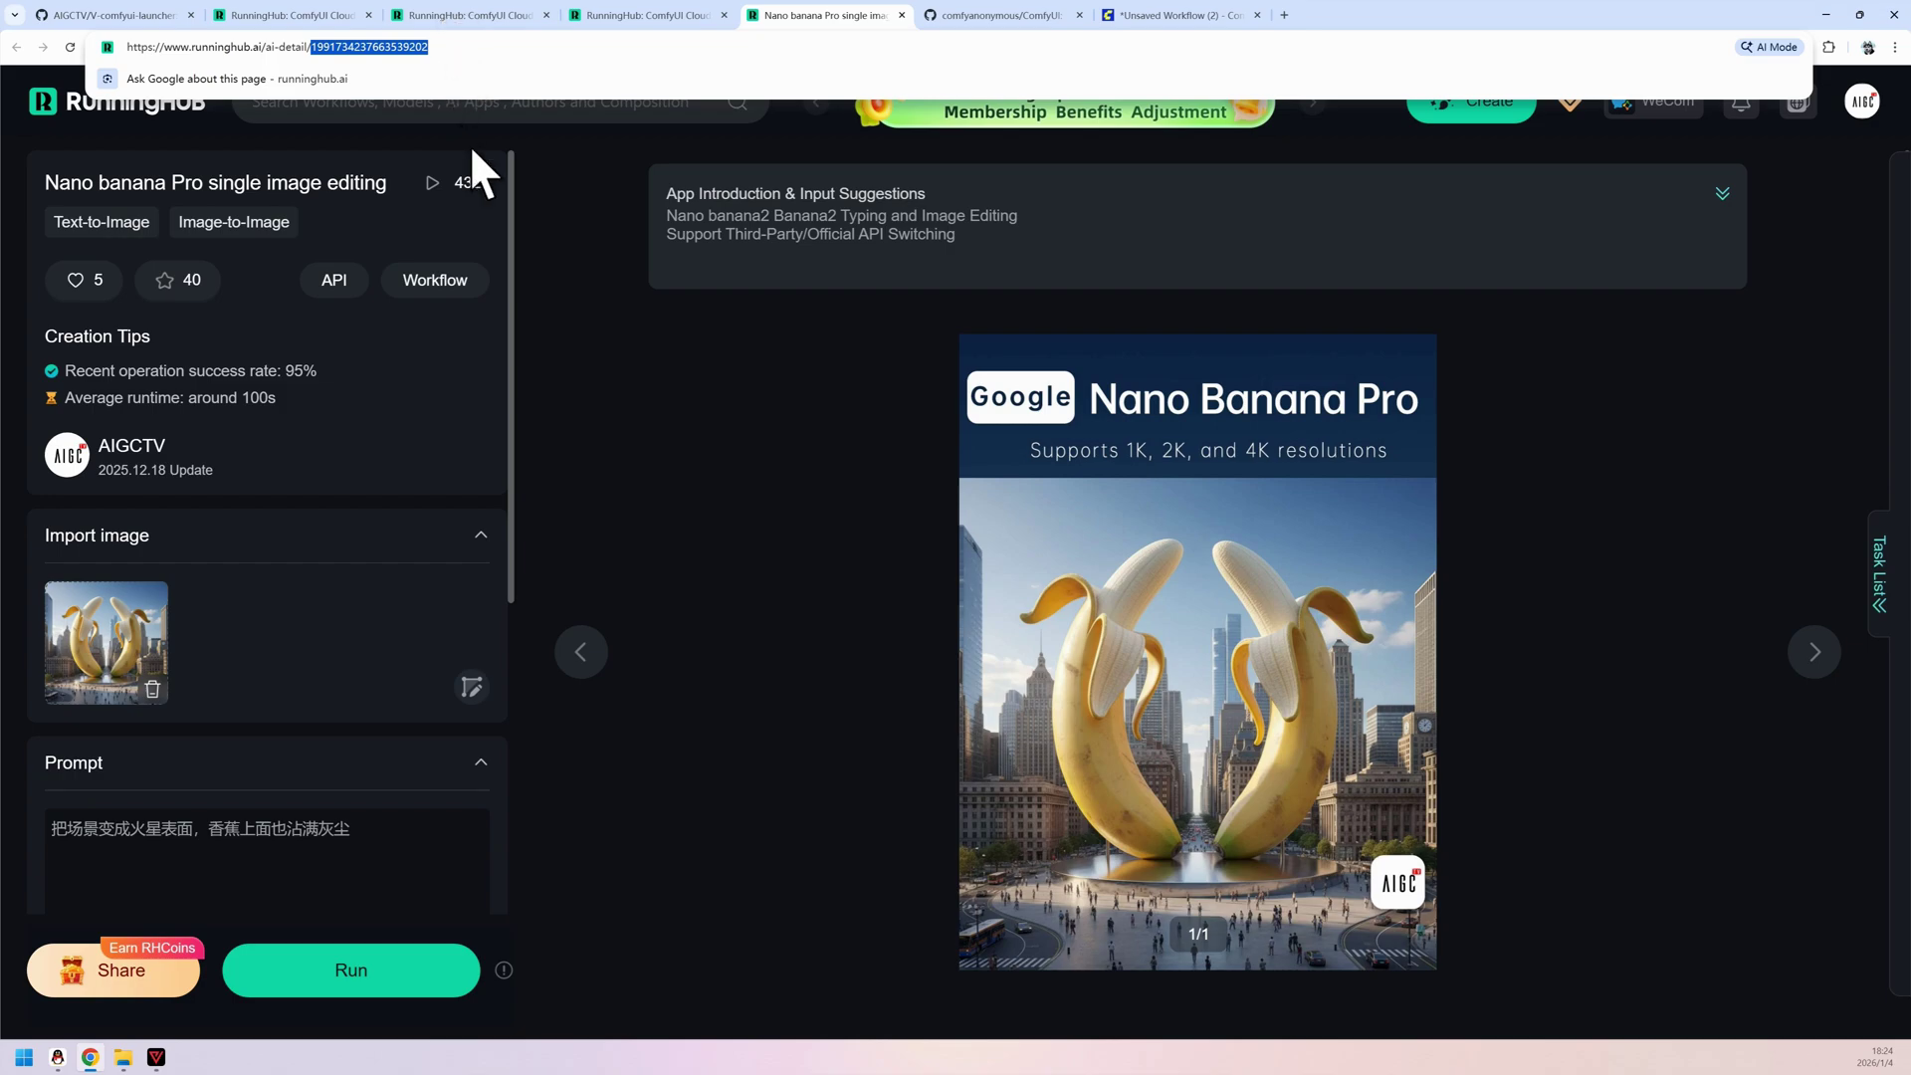
Paste the Nano banana Pro ID as webappId, generate the workflow, and drag its .json into ComfyUI.
{"action": "key", "text": "alt+Tab"}
{"action": "left_click", "coordinate": [766, 532]}
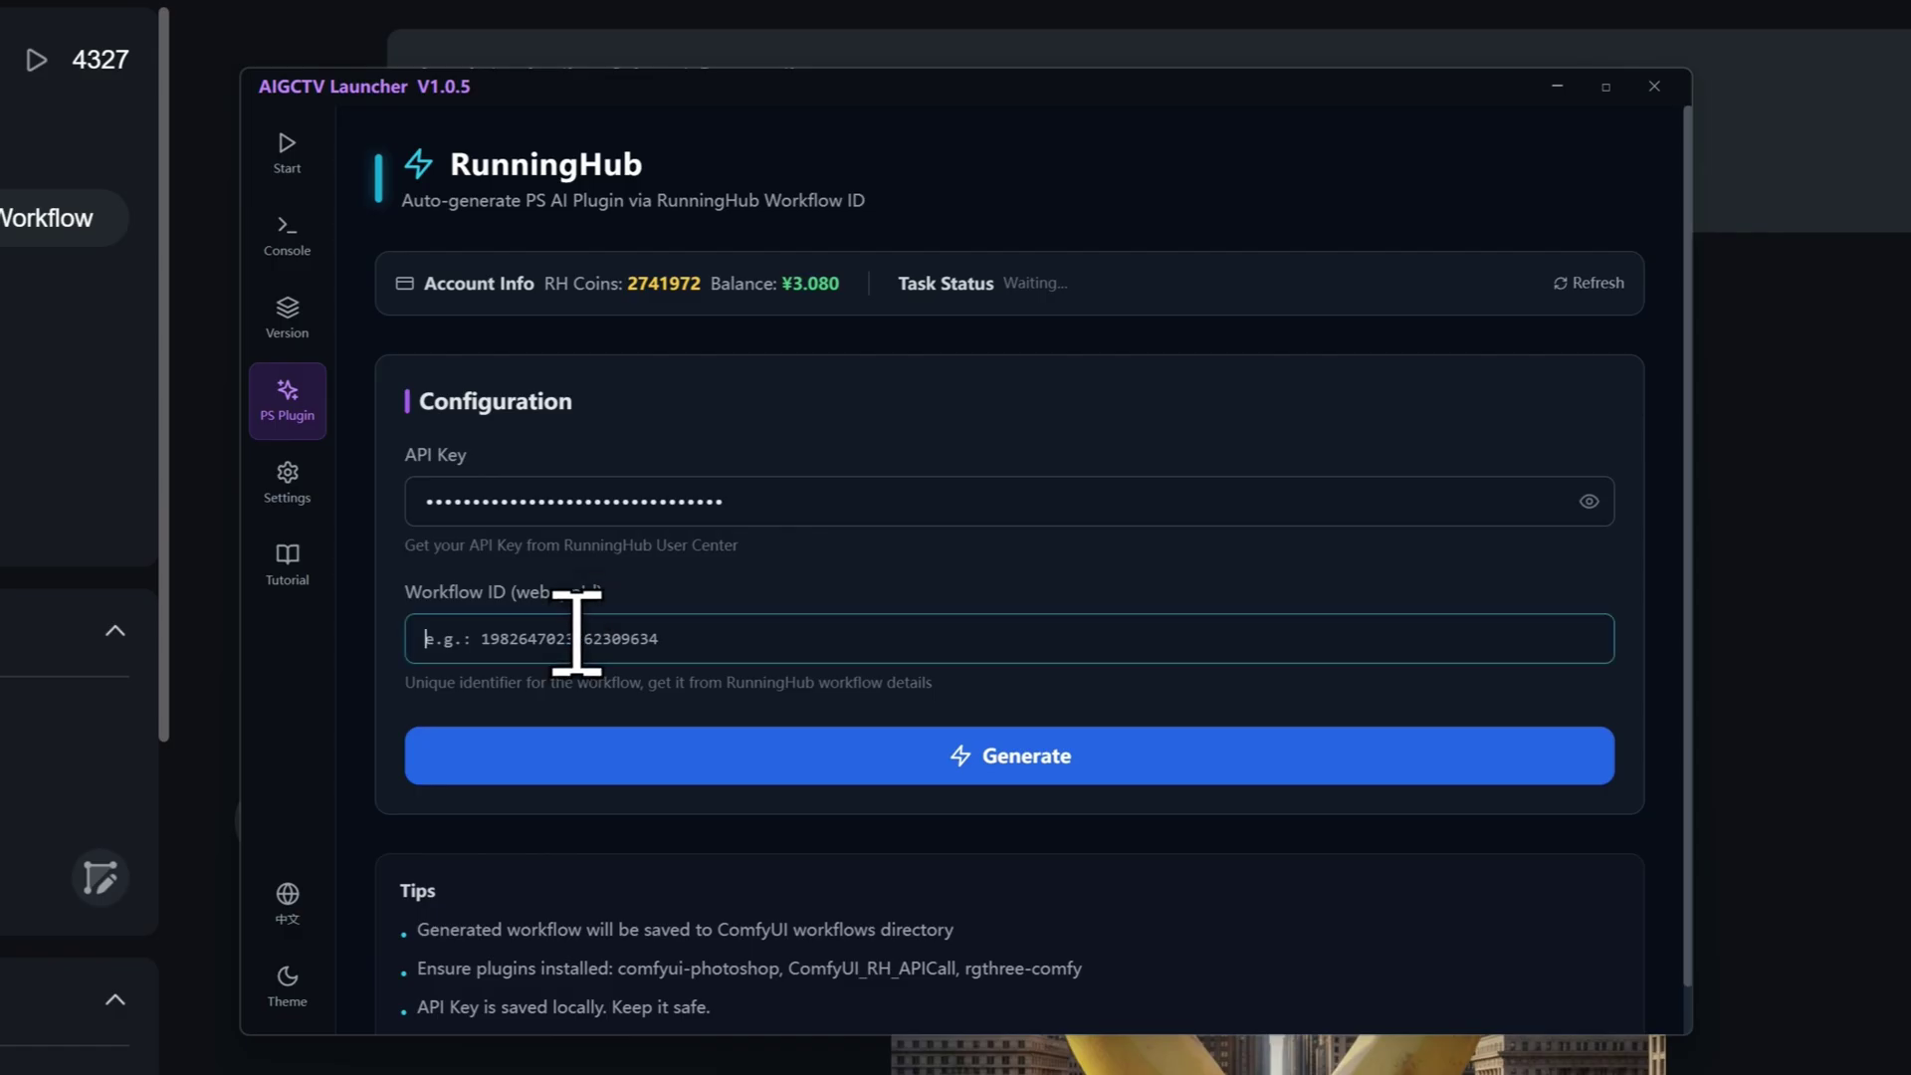
{"action": "left_click", "coordinate": [980, 766]}
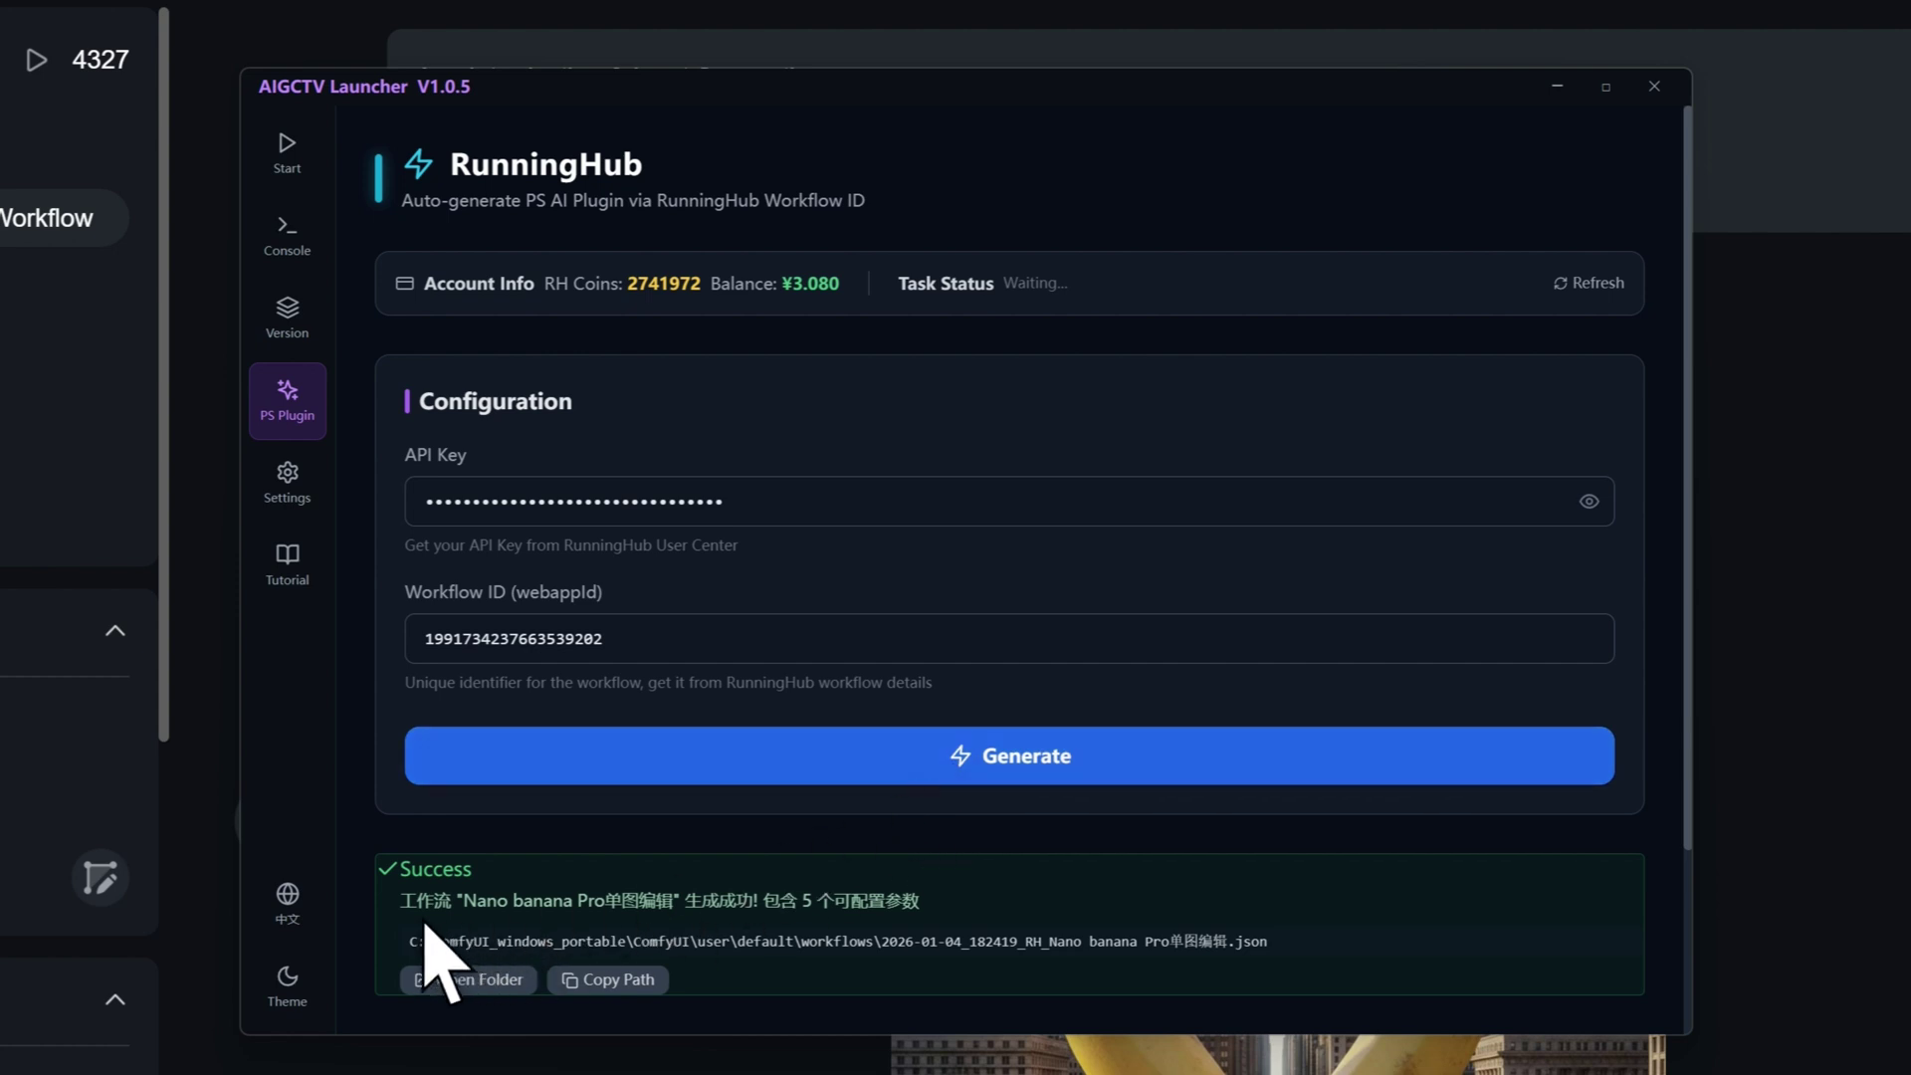
{"action": "left_click_drag", "start_coordinate": [408, 900], "coordinate": [871, 900]}
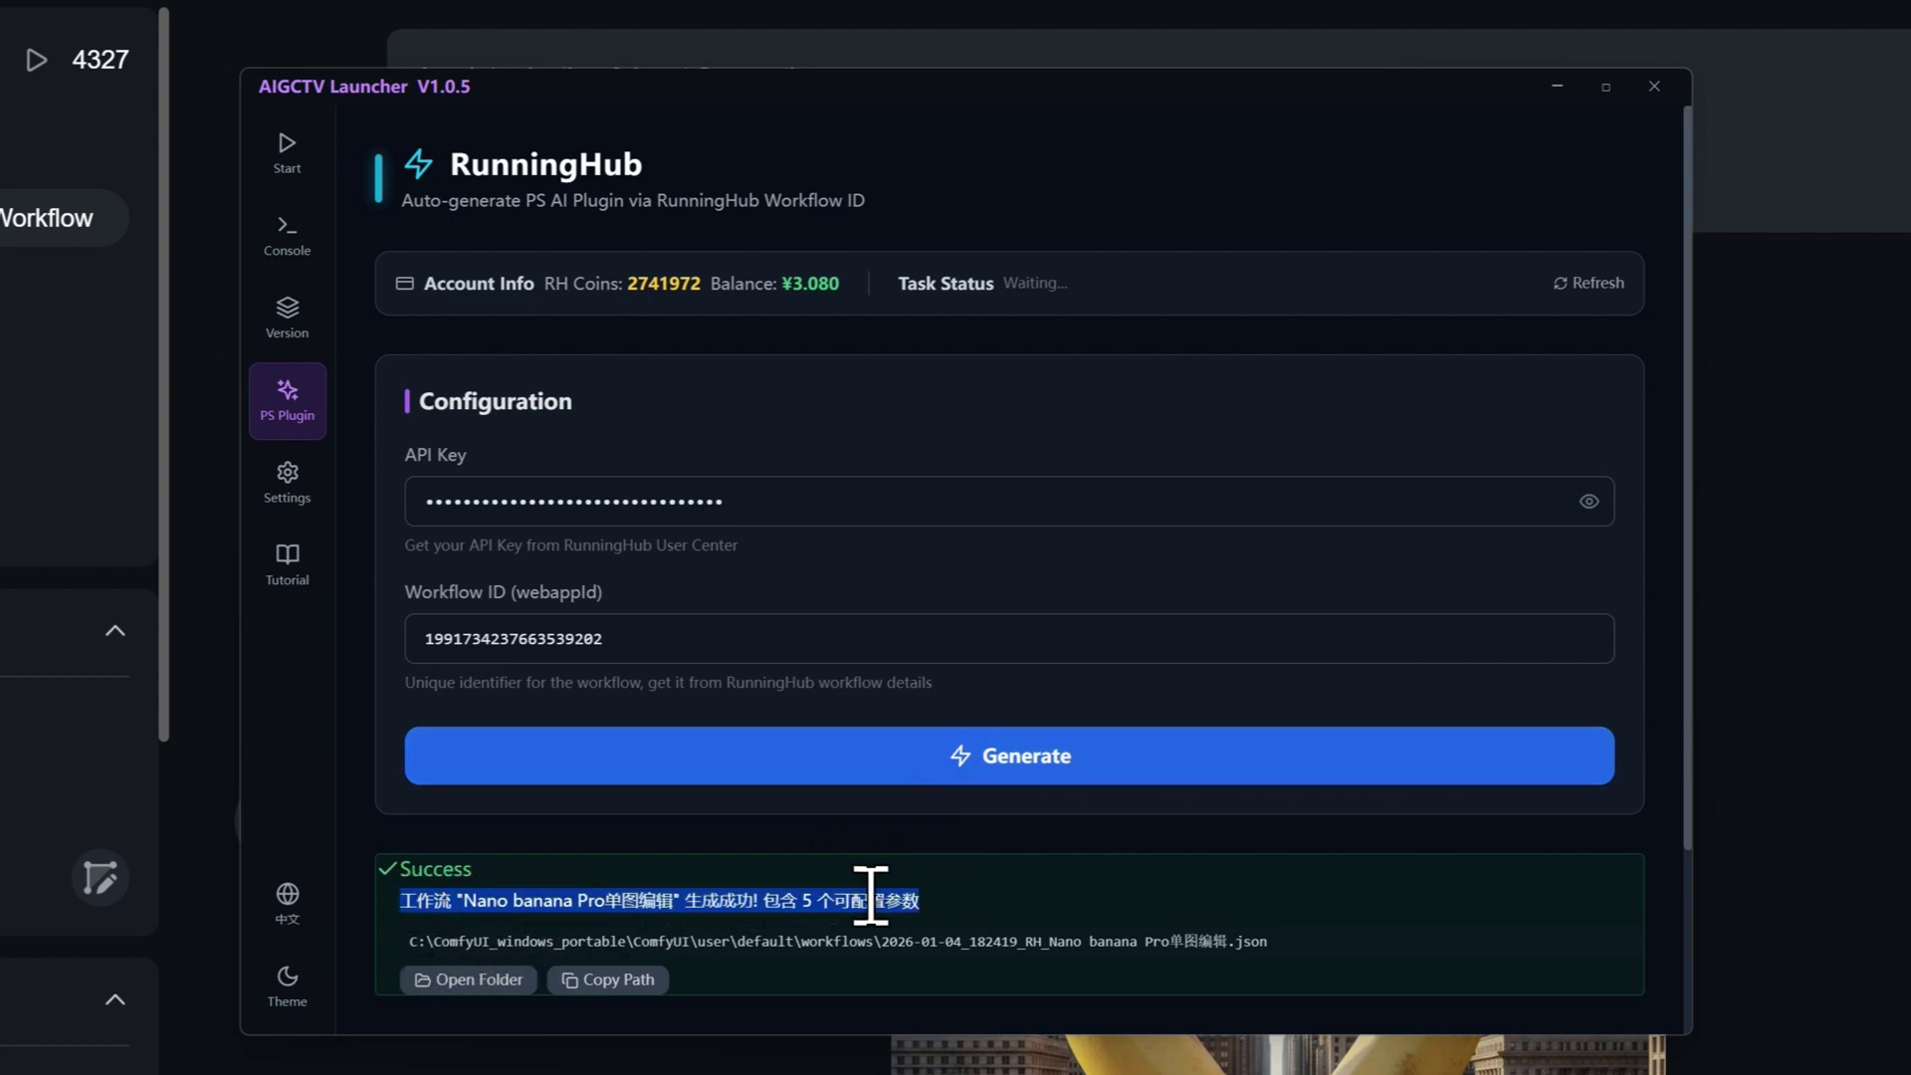
{"action": "scroll", "coordinate": [933, 896], "scroll_direction": "down", "scroll_amount": 1}
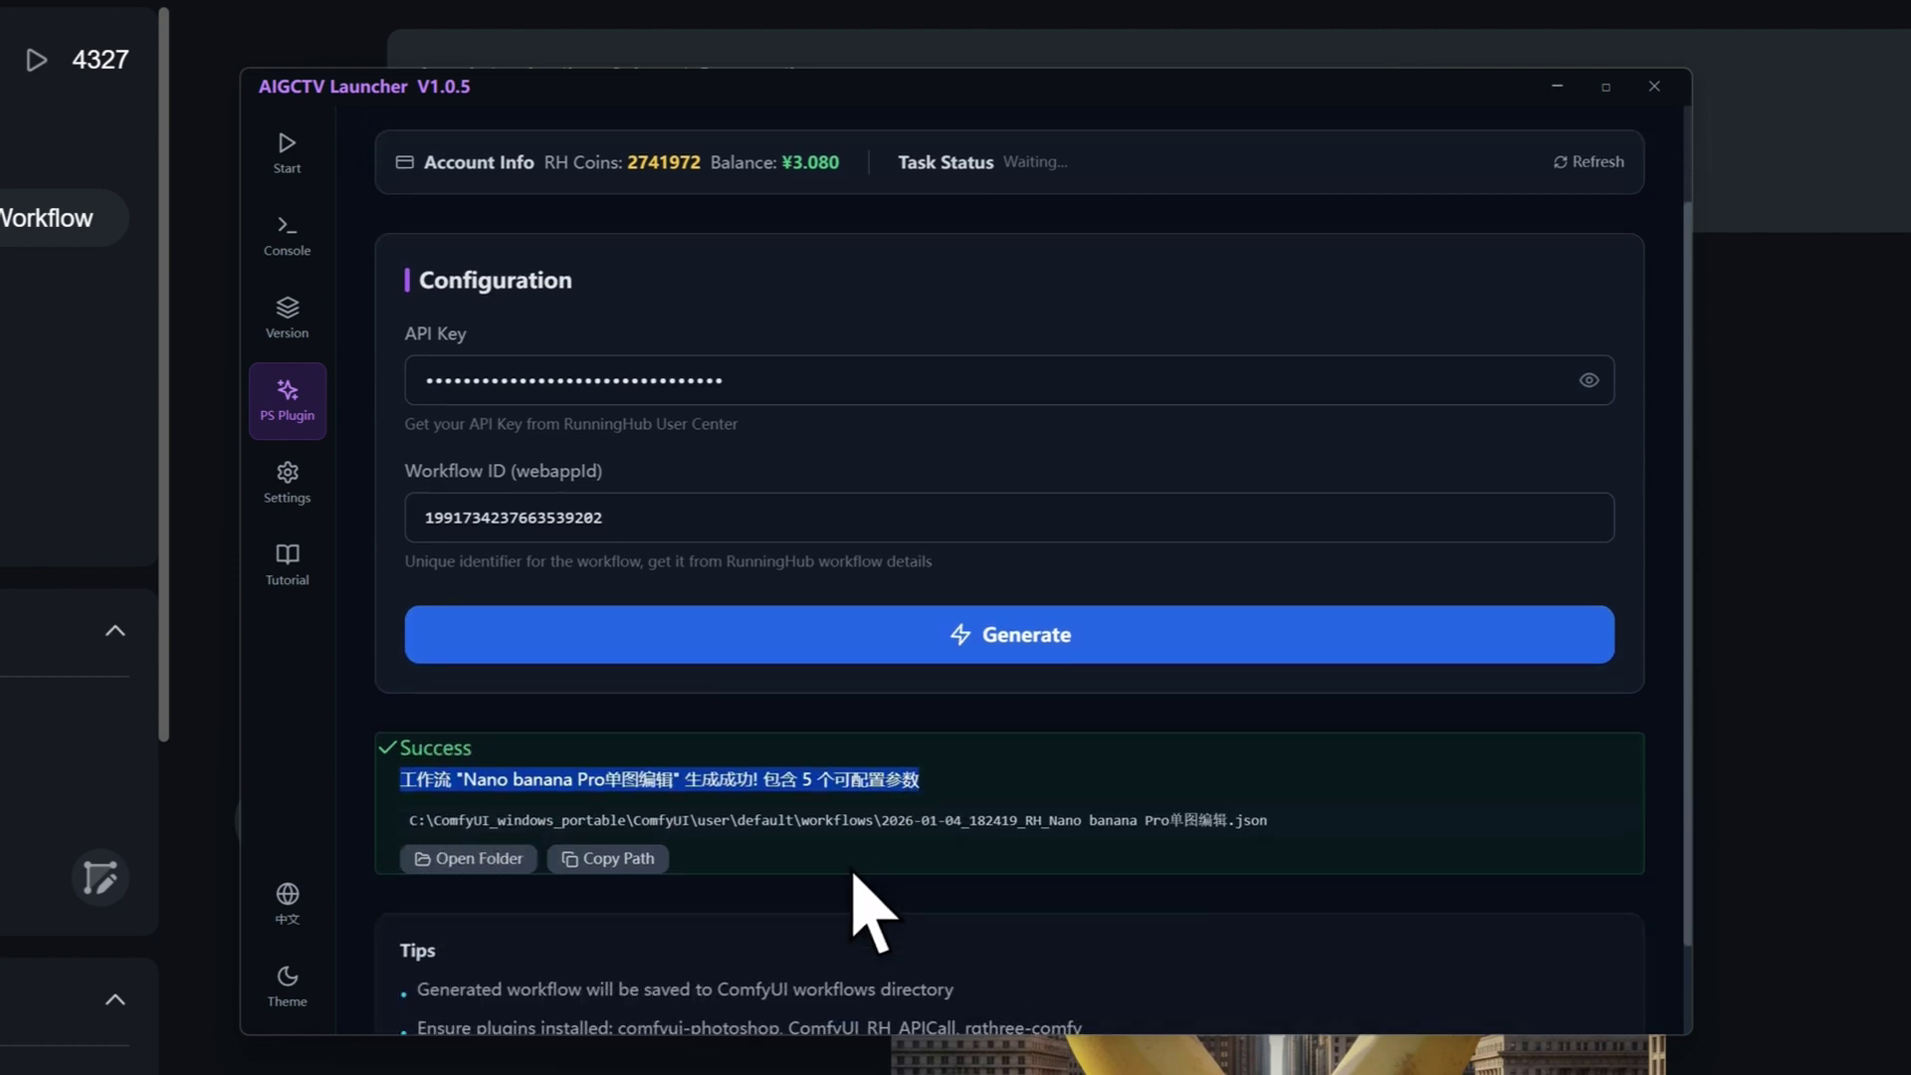
{"action": "left_click", "coordinate": [471, 862]}
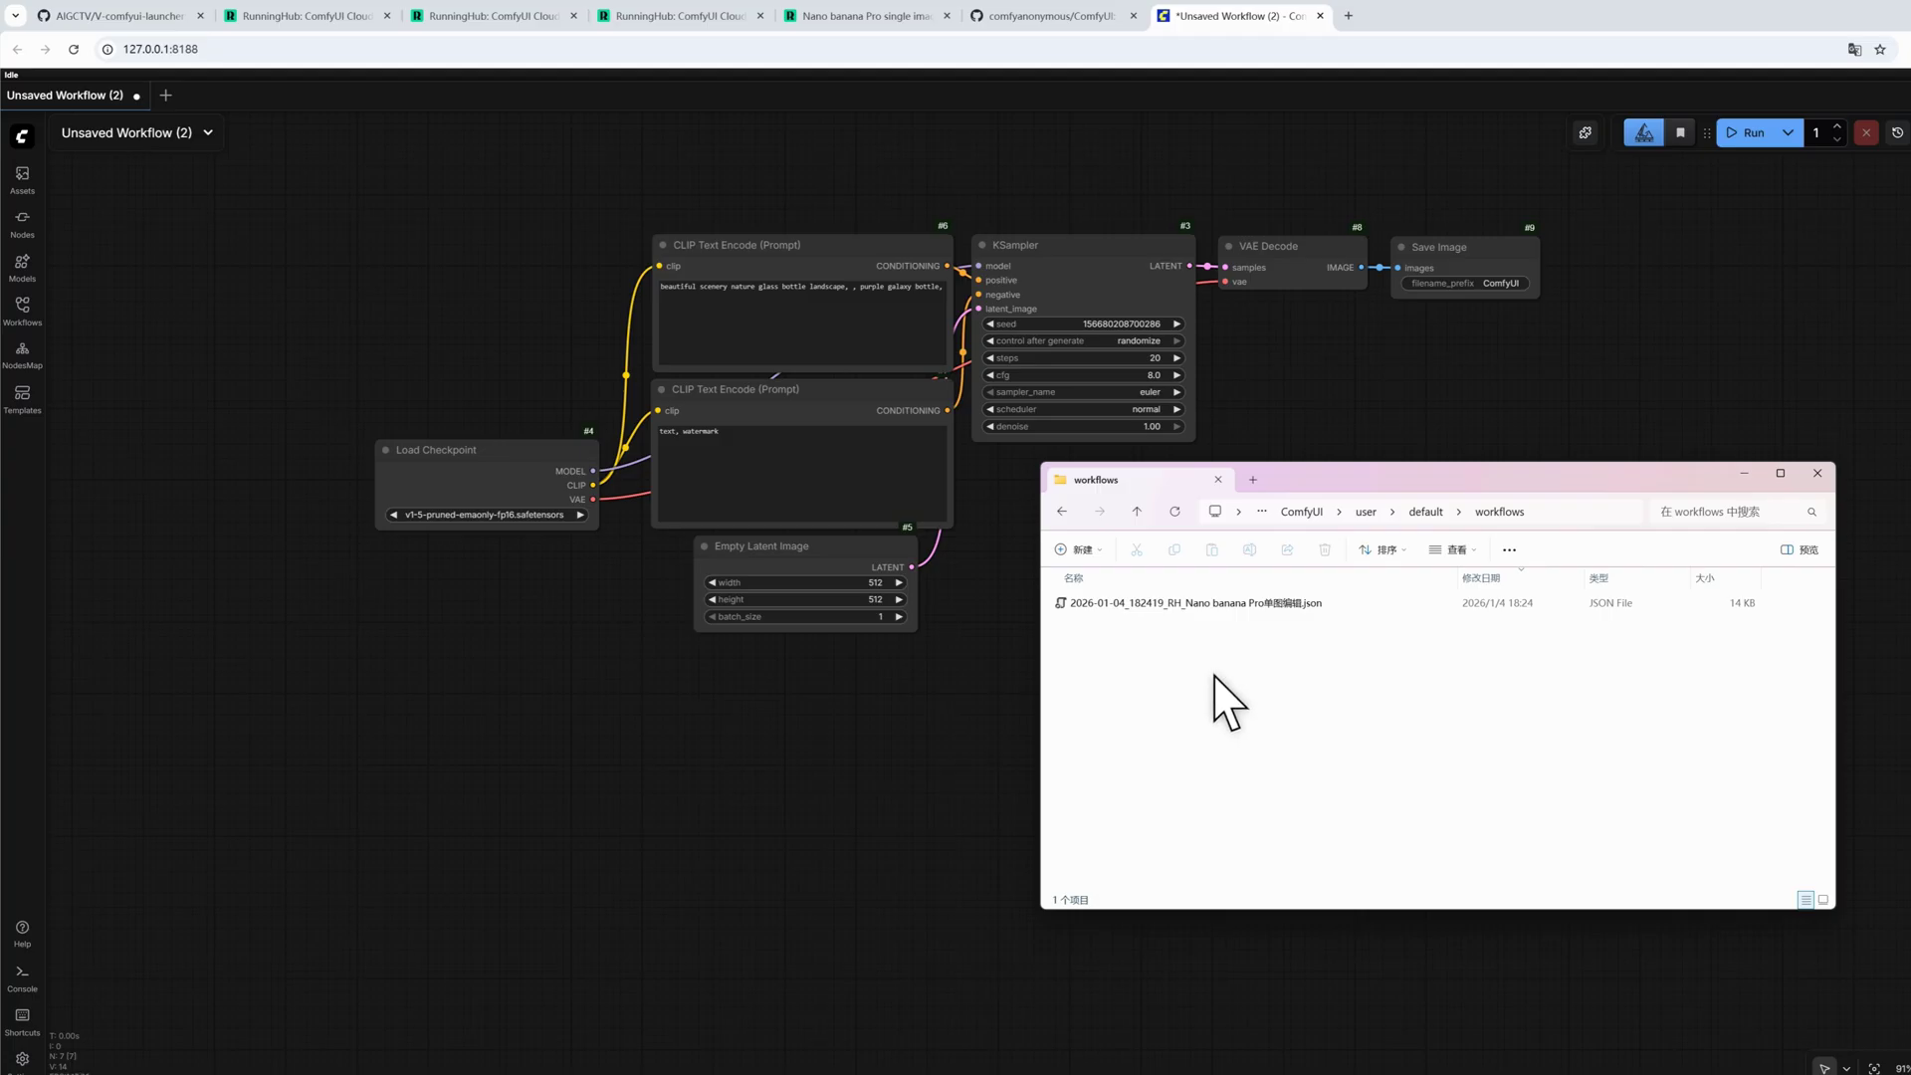
{"action": "left_click_drag", "start_coordinate": [1105, 604], "coordinate": [742, 665]}
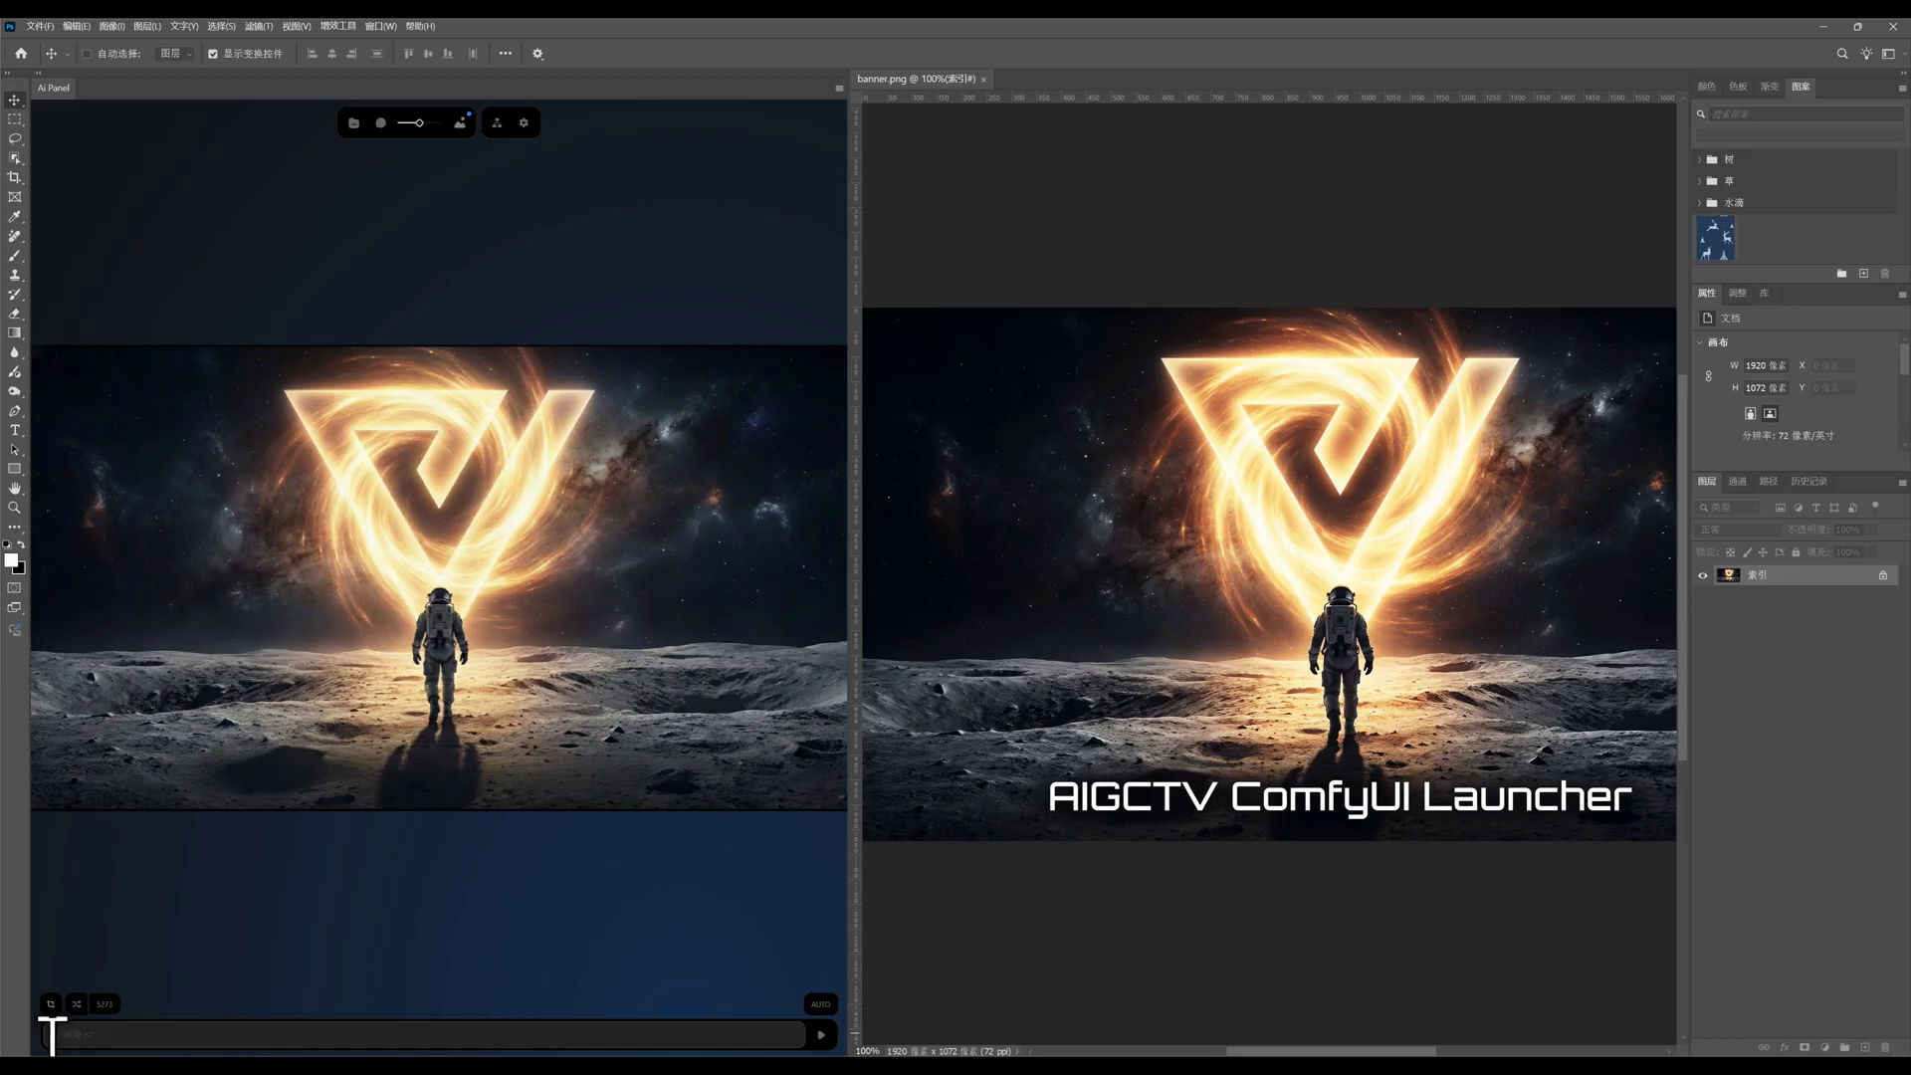
Send a prompt in the AI Panel turning the banner's lunar surface into primeval forest.
{"action": "left_click", "coordinate": [52, 1035]}
{"action": "type", "text": "Transform the lunar surface in the scene into a primeval forest."}
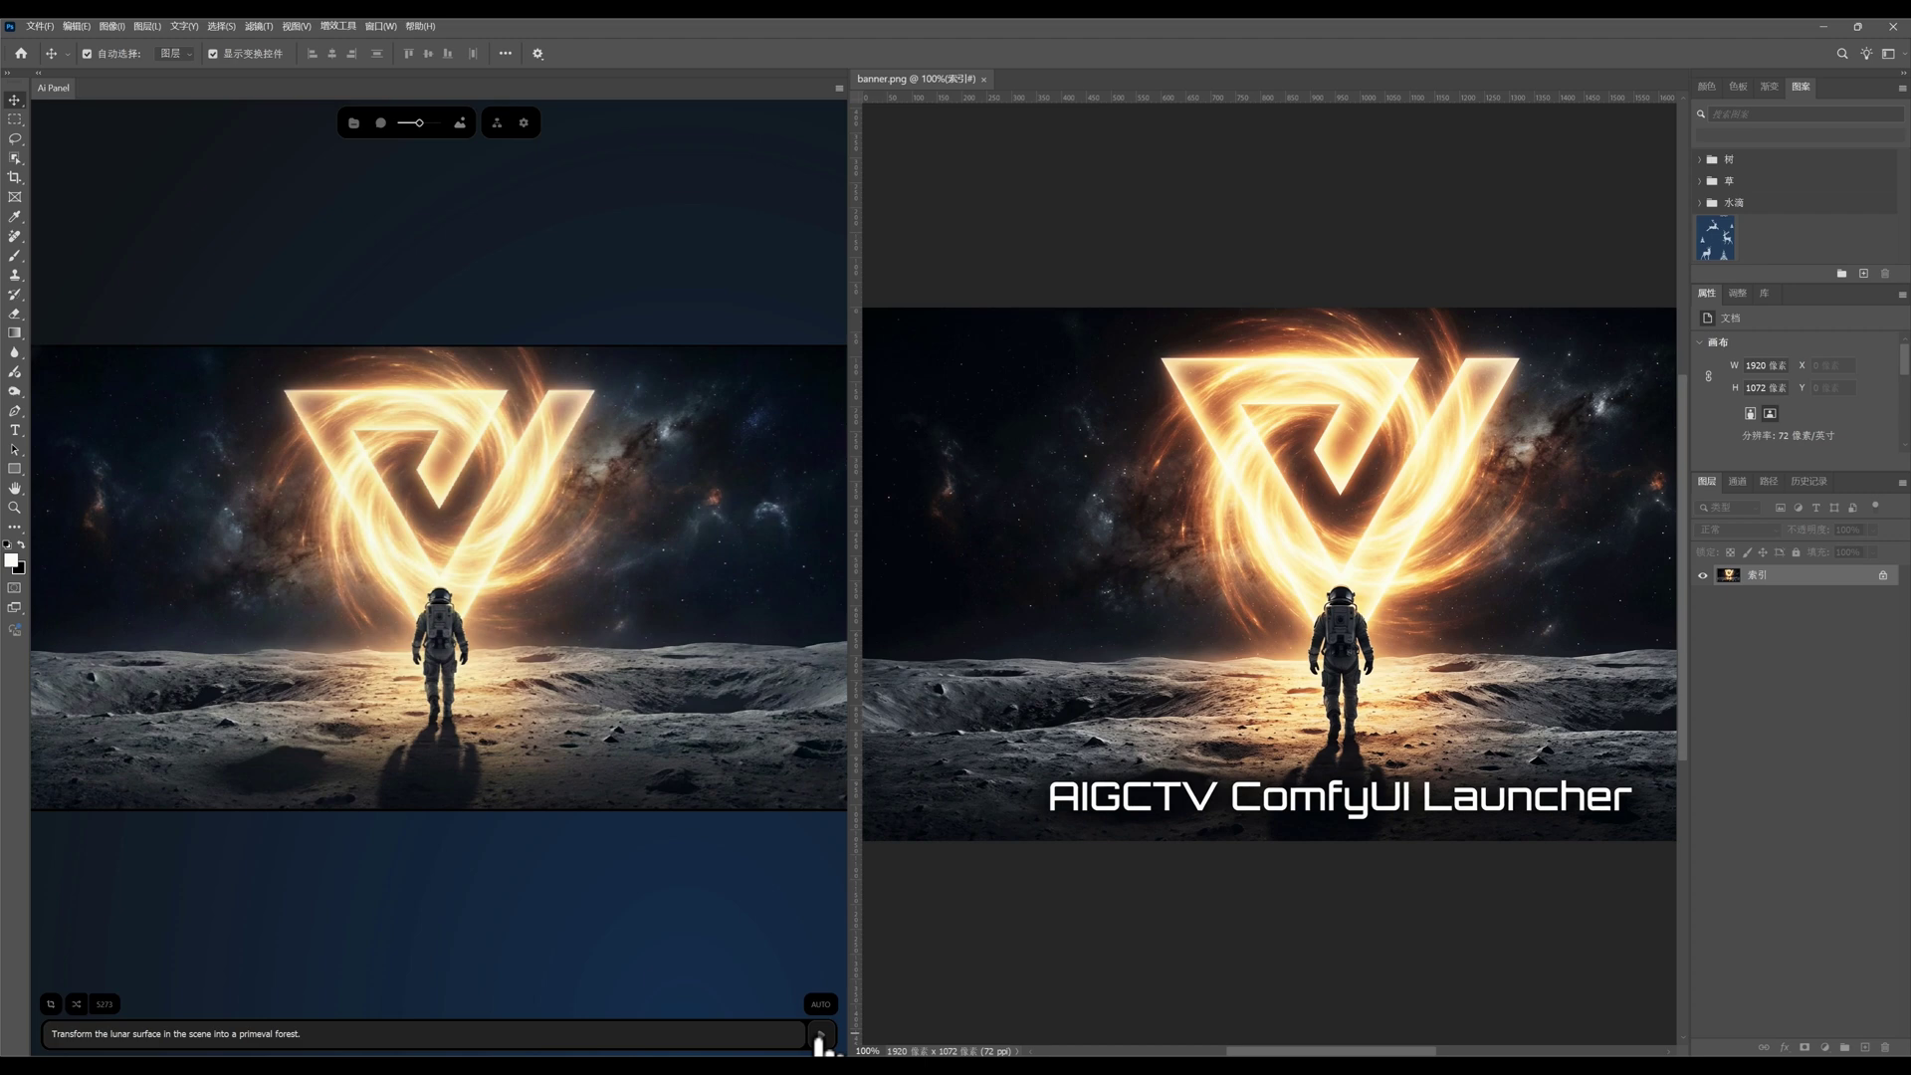
{"action": "left_click", "coordinate": [819, 1038]}
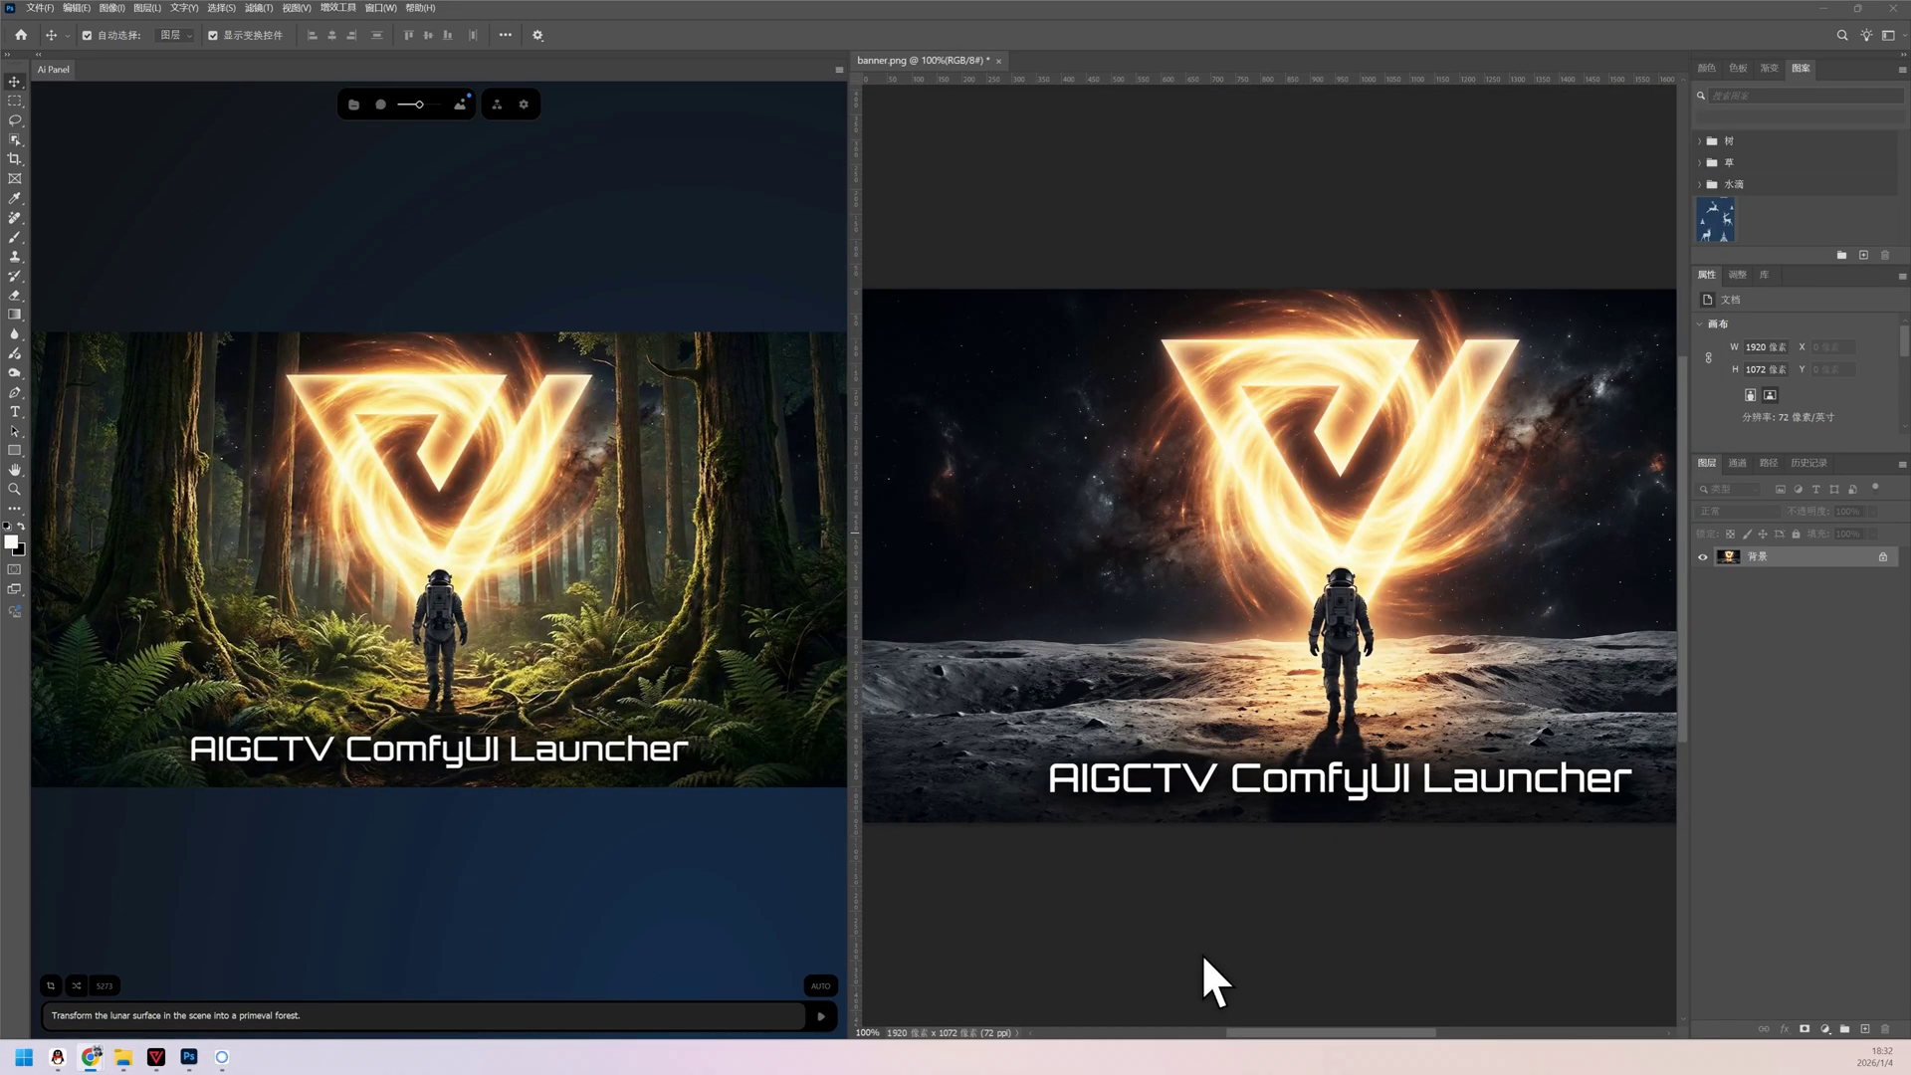
Add the forest render as layer render 26 and toggle its visibility to compare.
{"action": "right_click", "coordinate": [418, 528]}
{"action": "left_click", "coordinate": [1704, 557]}
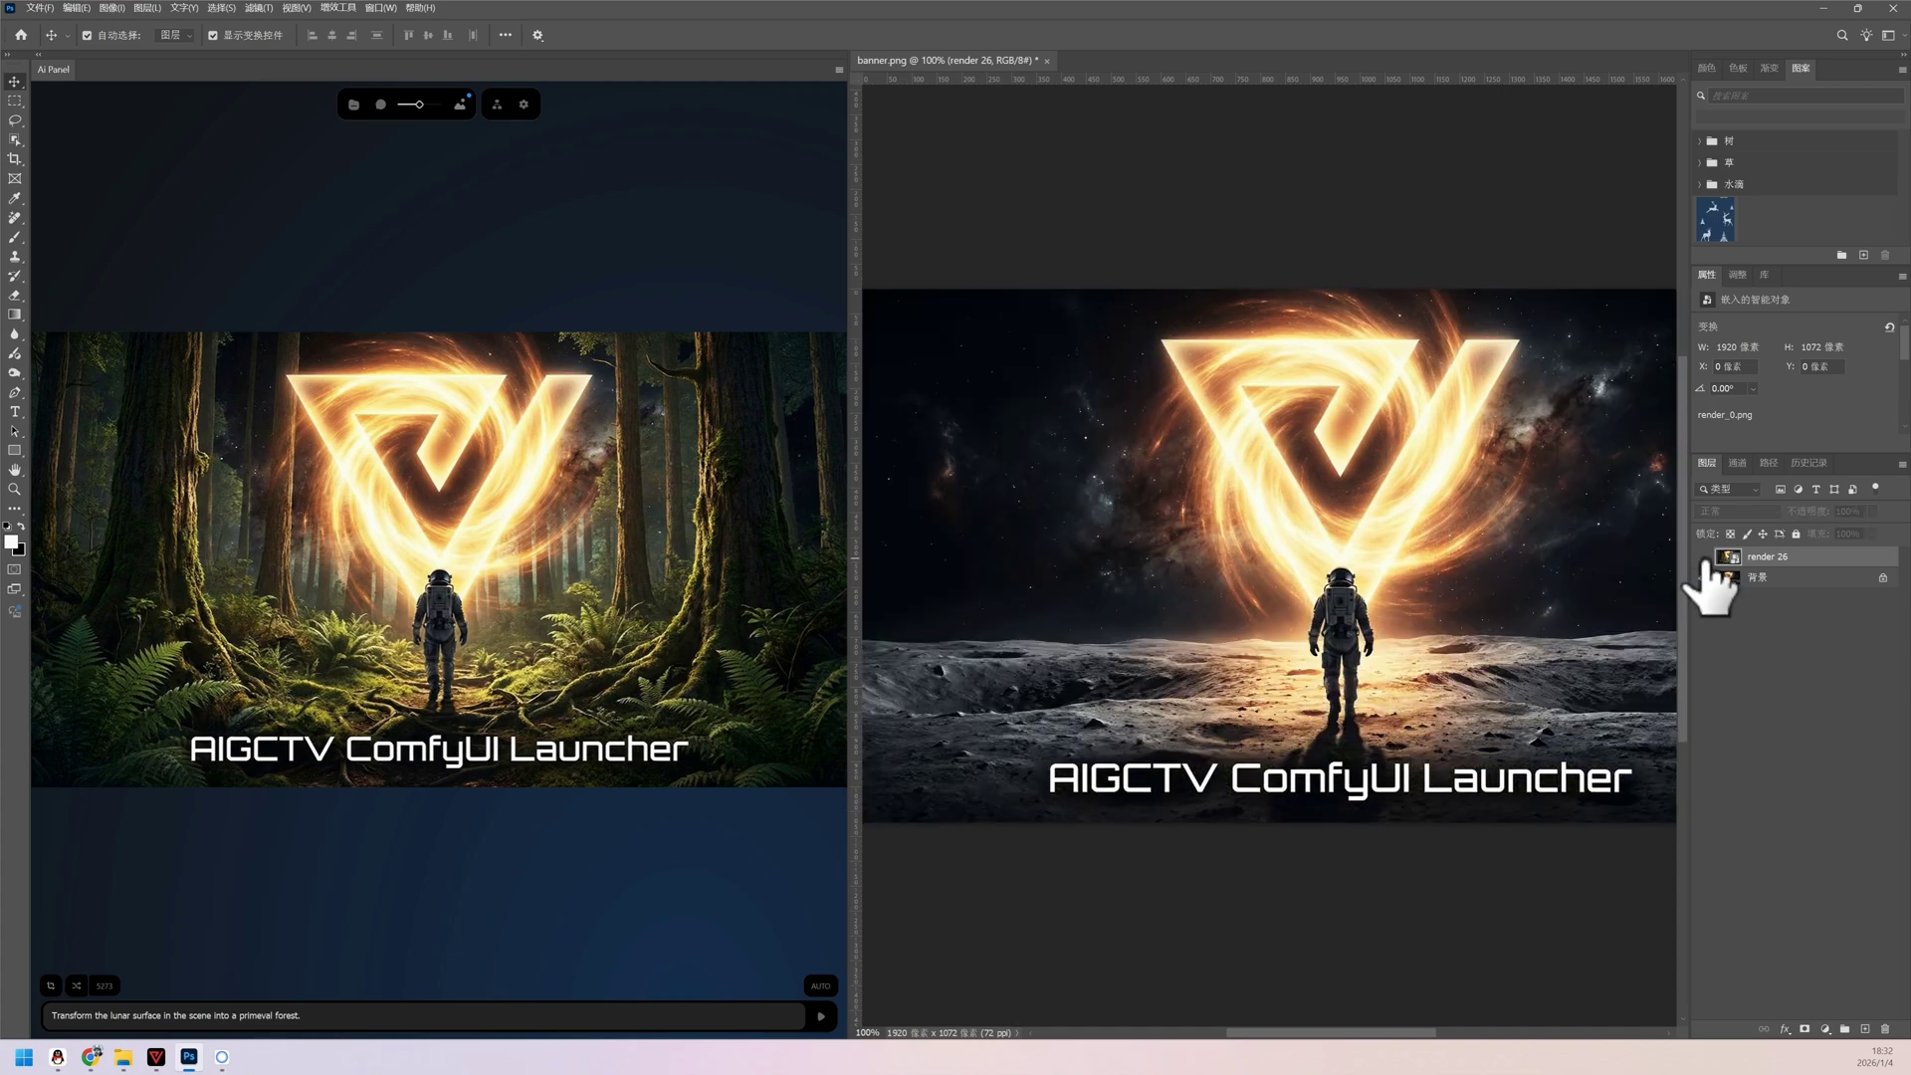
{"action": "left_click", "coordinate": [1703, 558]}
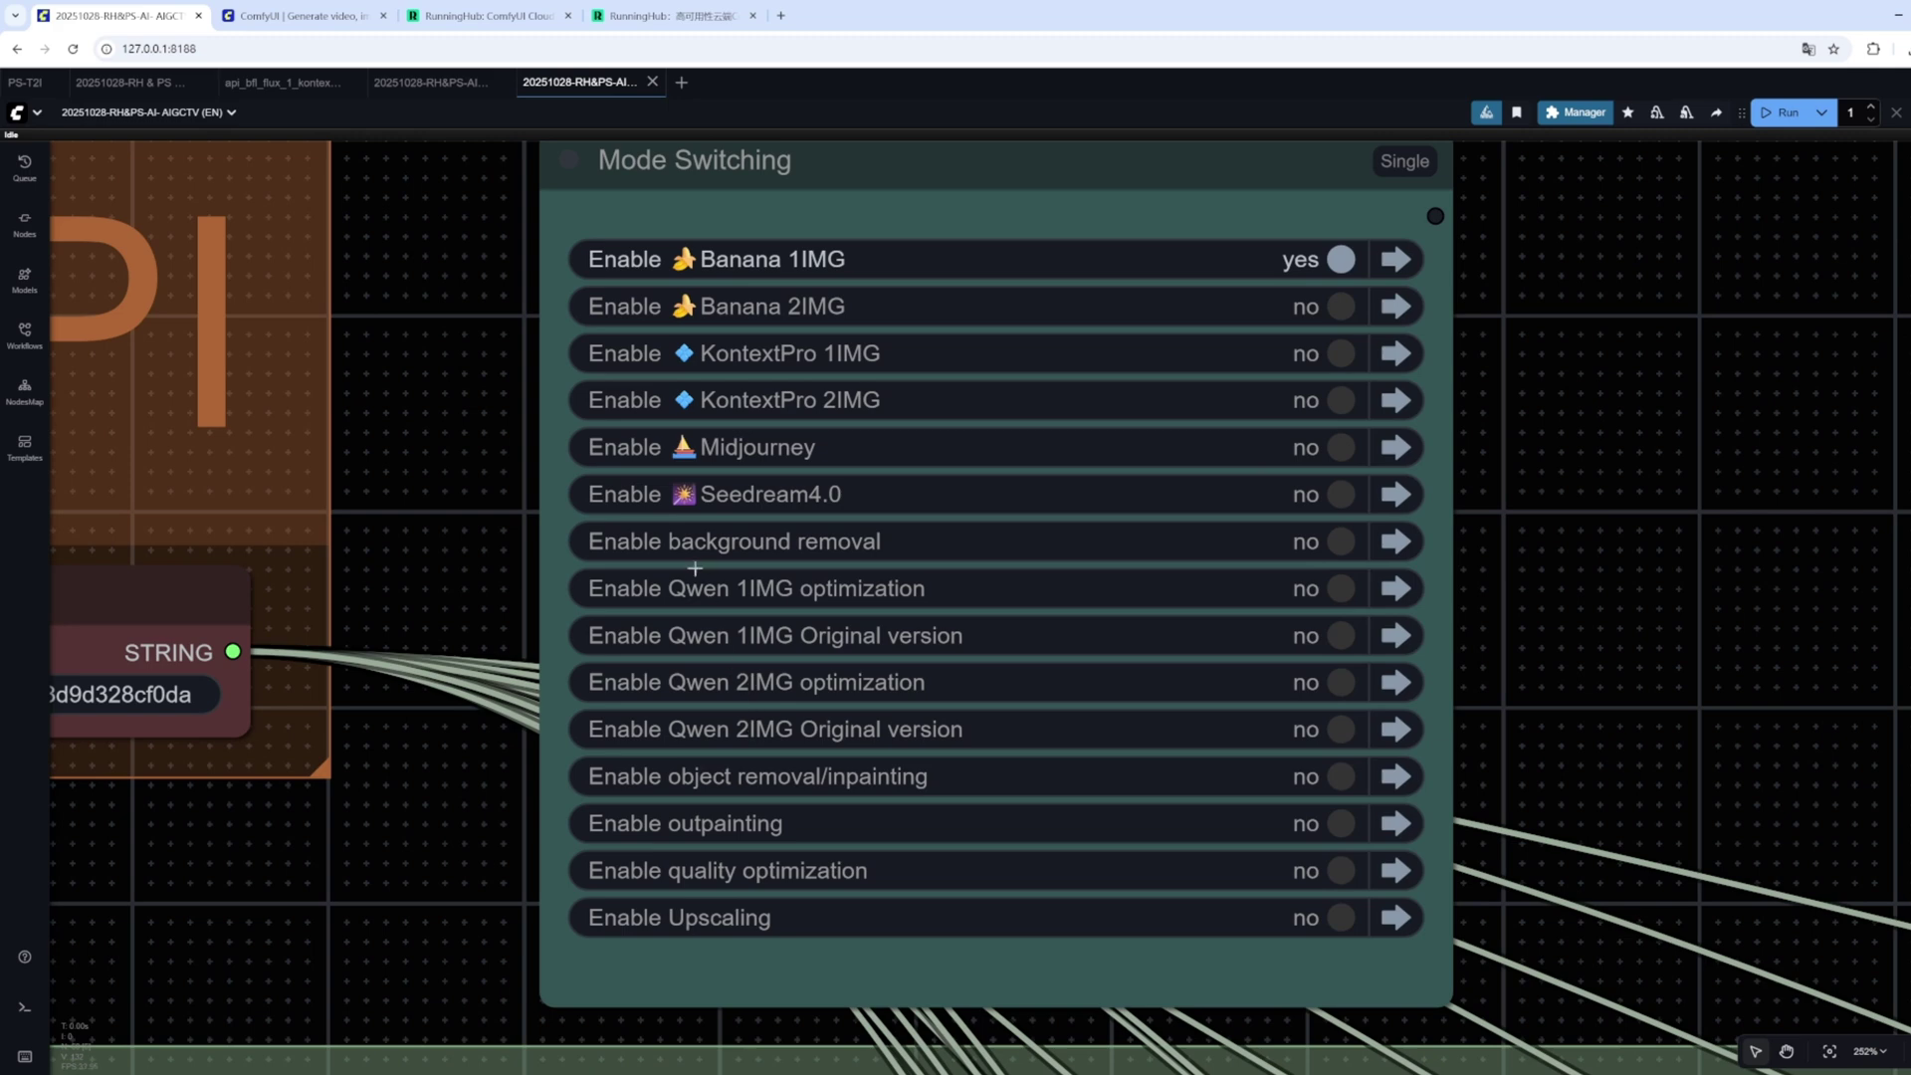
Fit the whole workflow graph in view, then show the V-comfyui-launcher GitHub repository page.
{"action": "key", "text": "."}
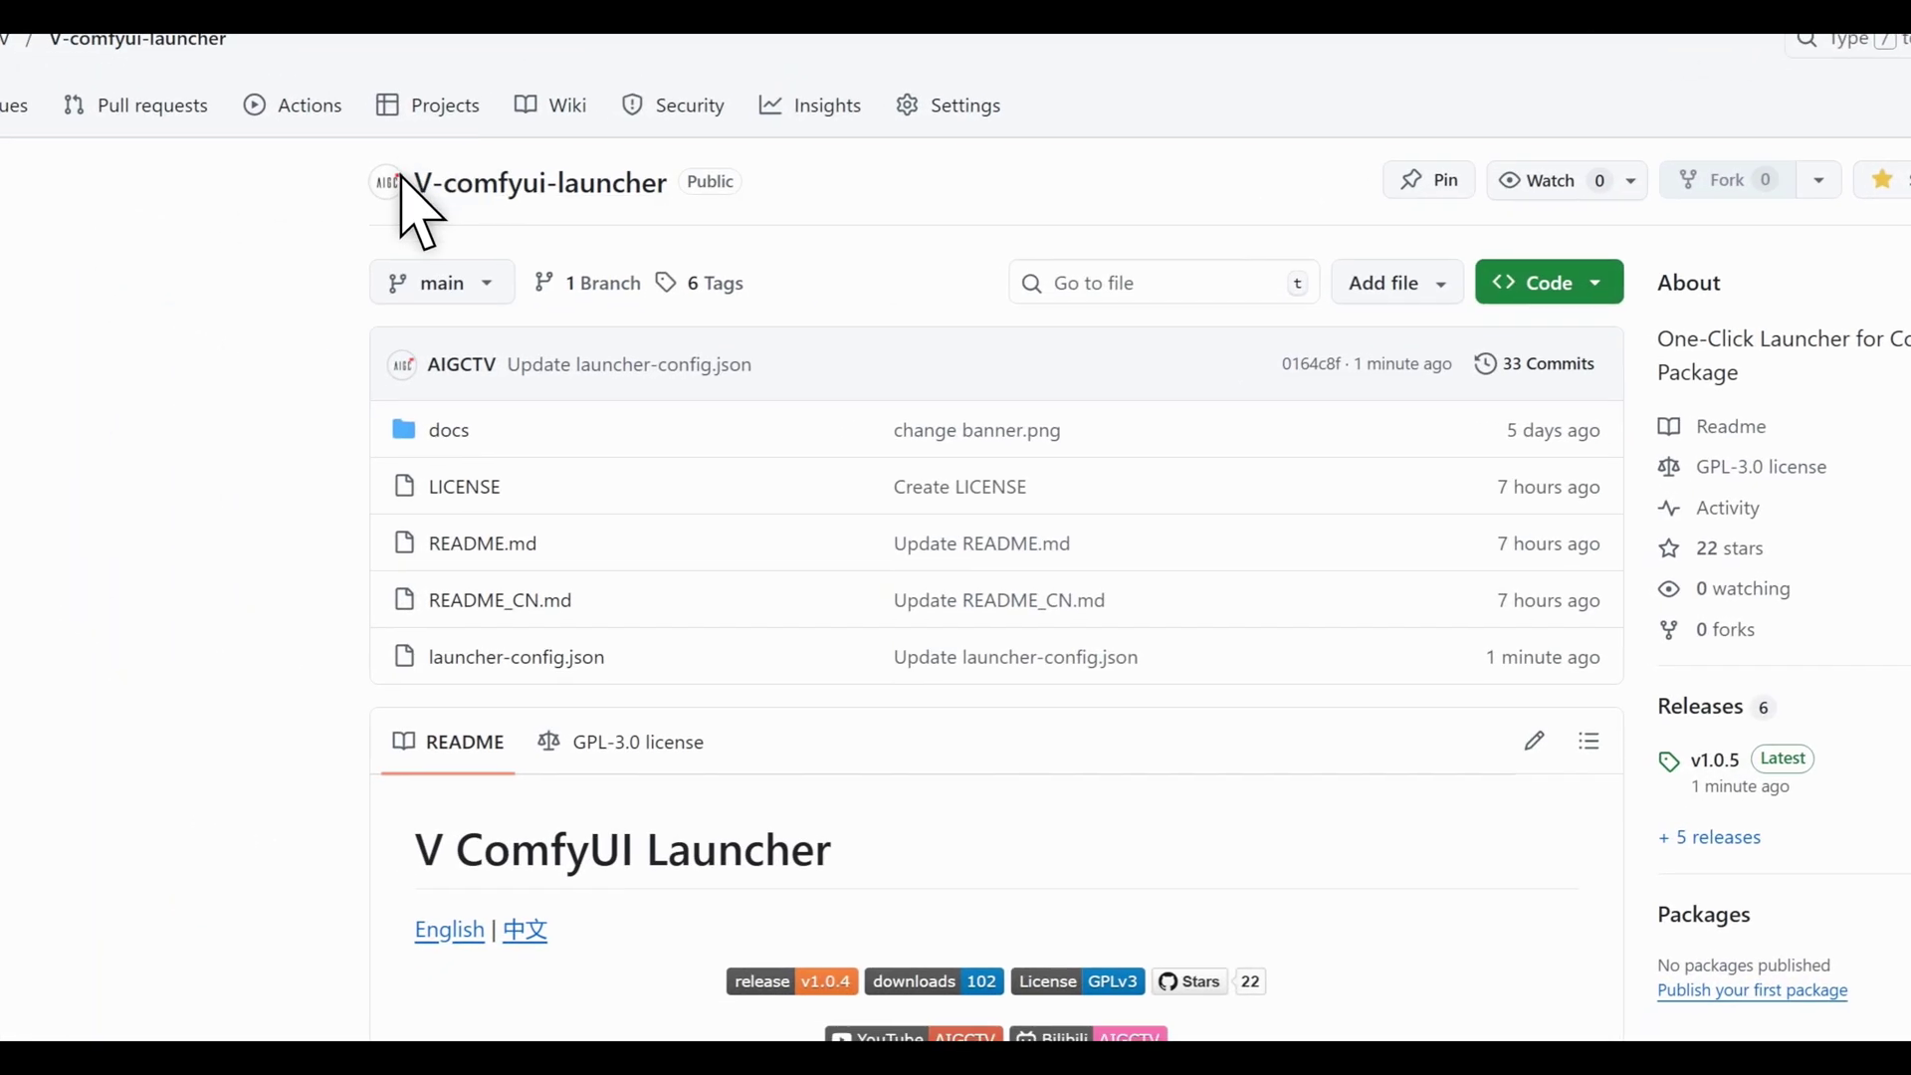
{"action": "triple_click", "coordinate": [453, 190]}
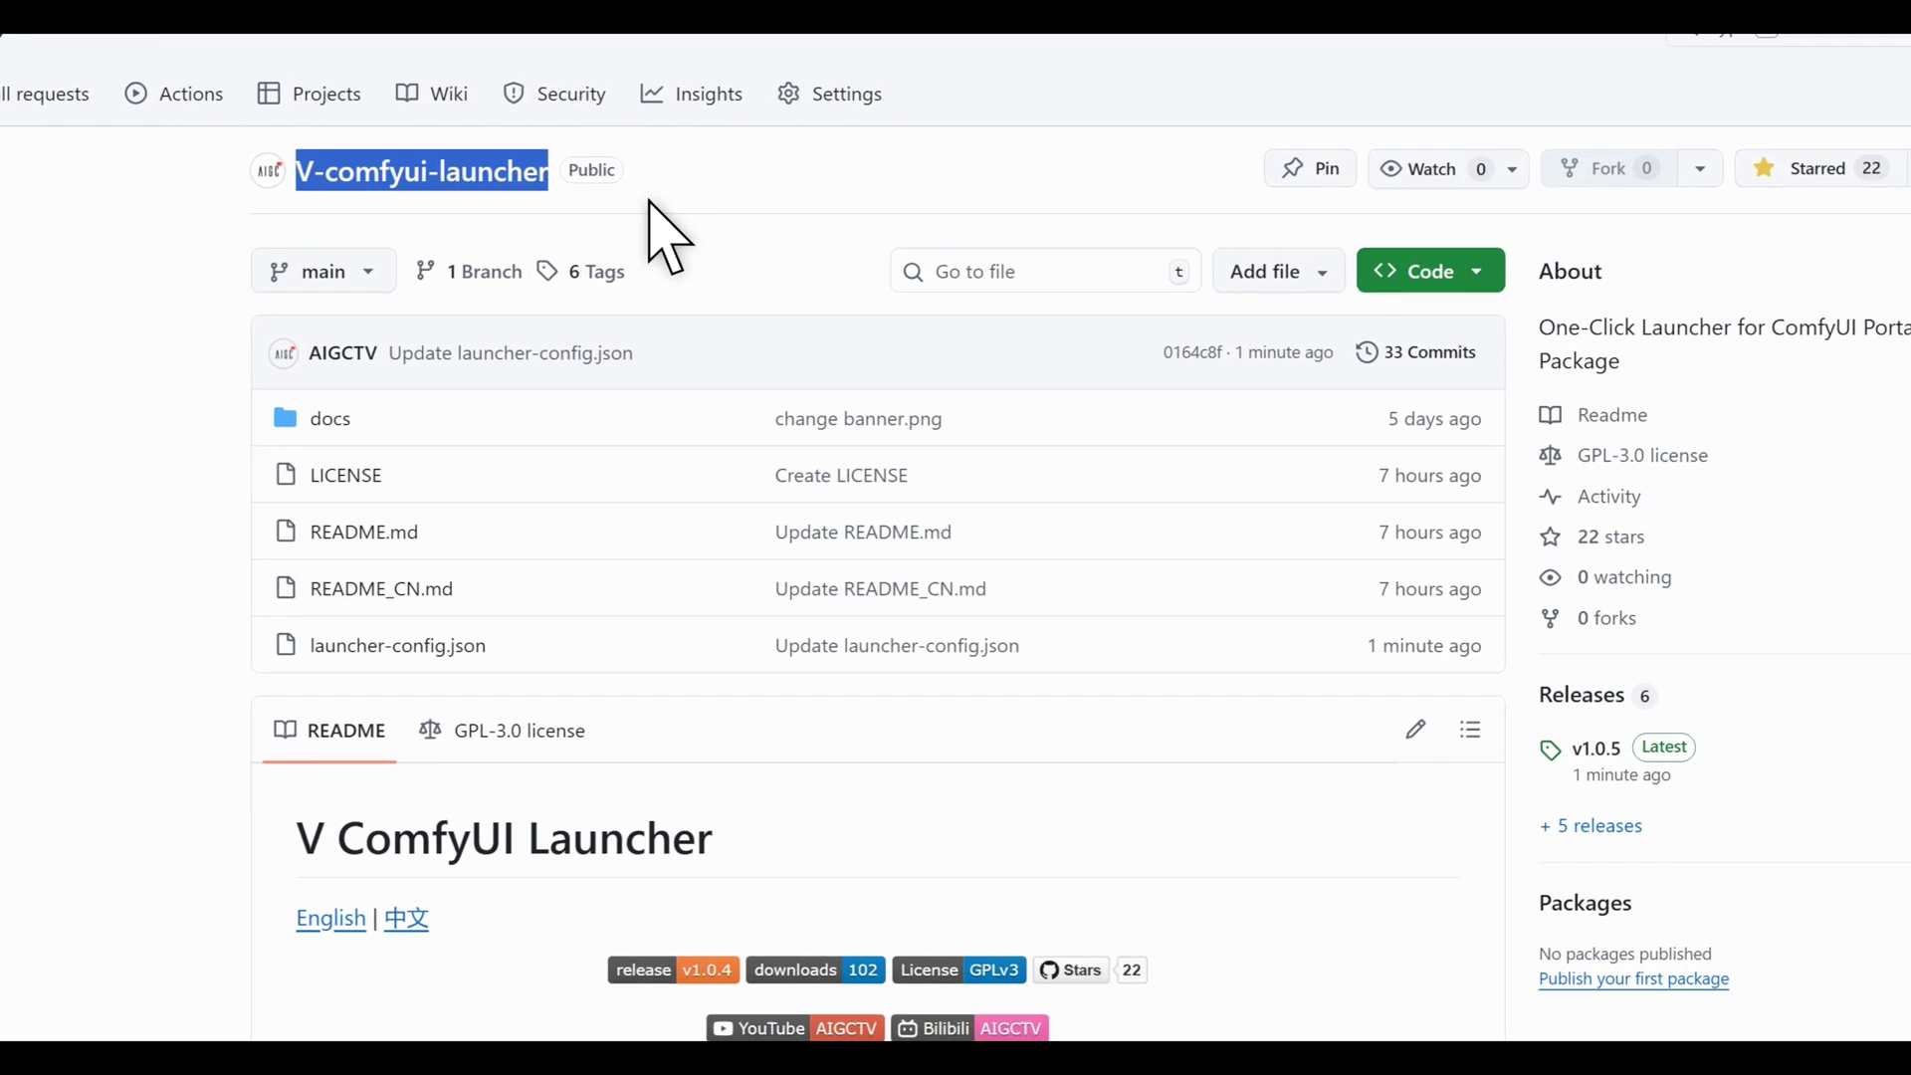
{"action": "left_click", "coordinate": [649, 202]}
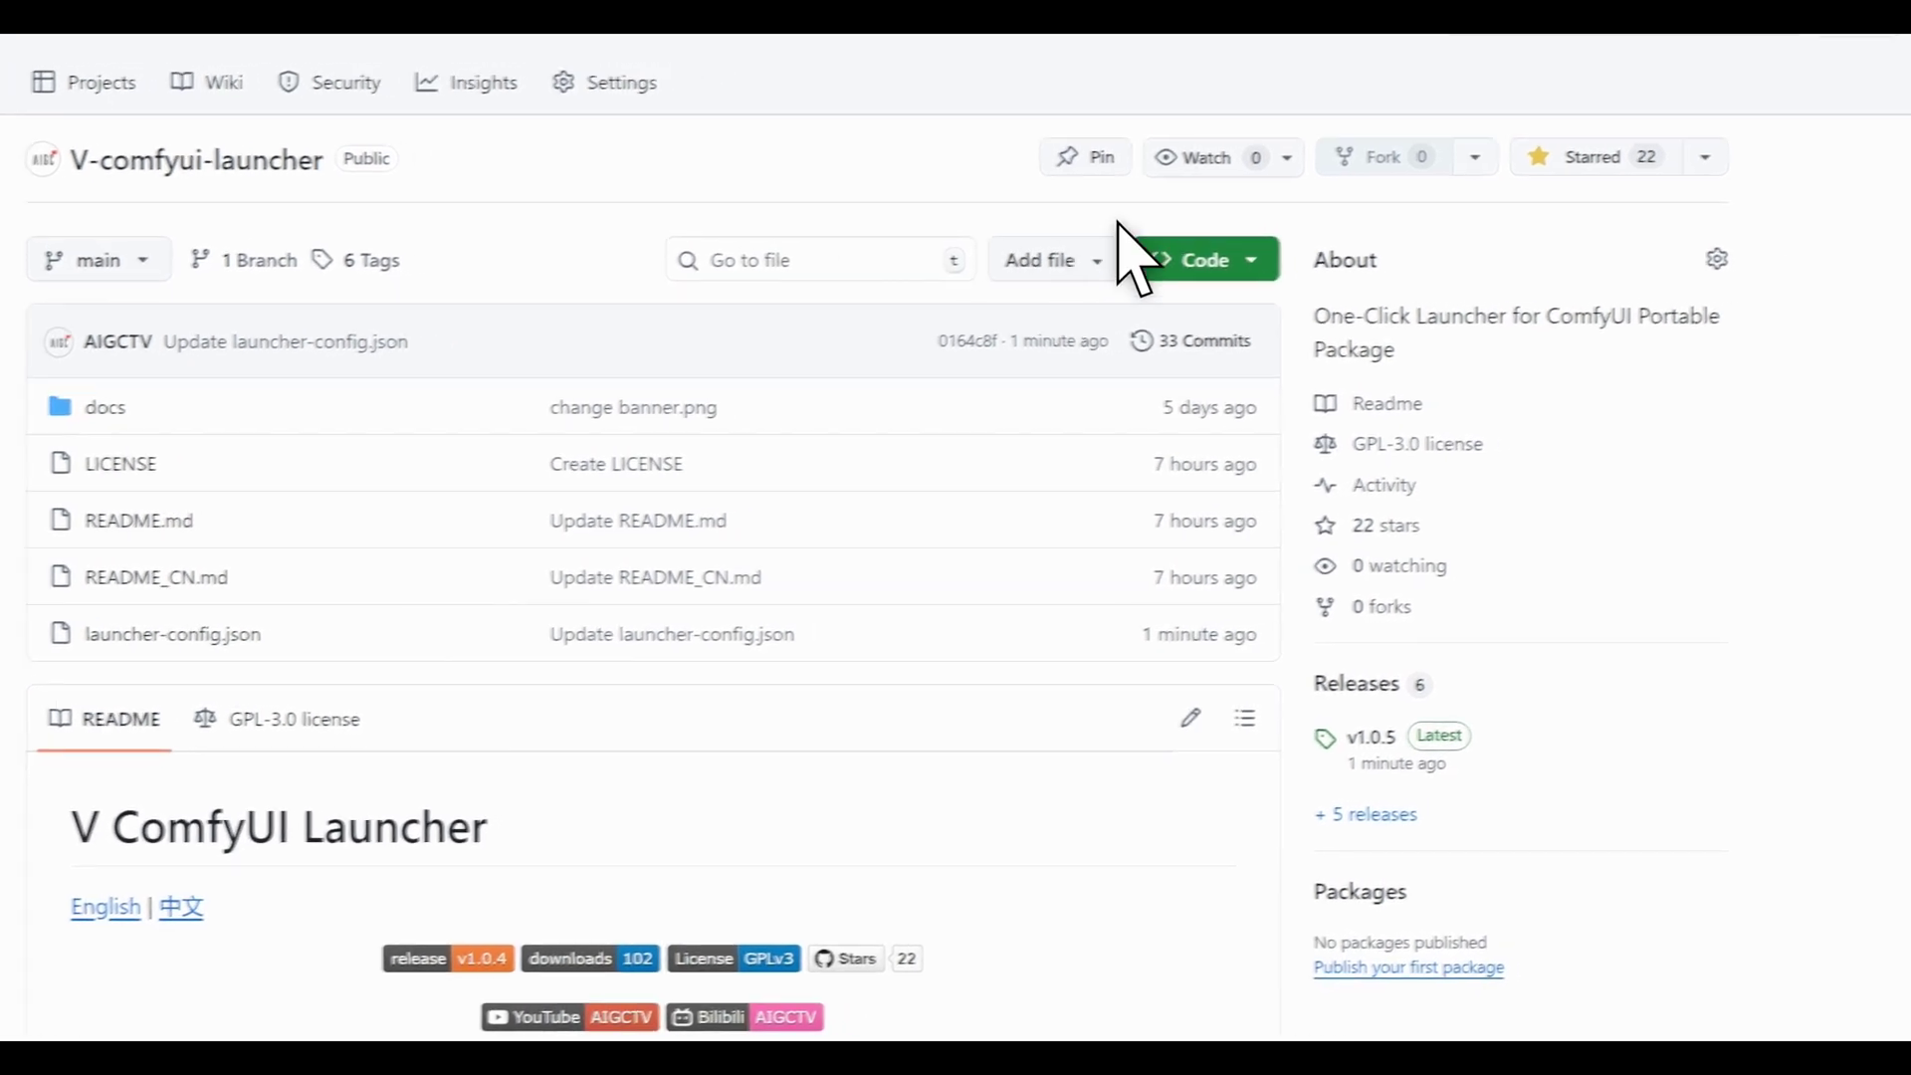